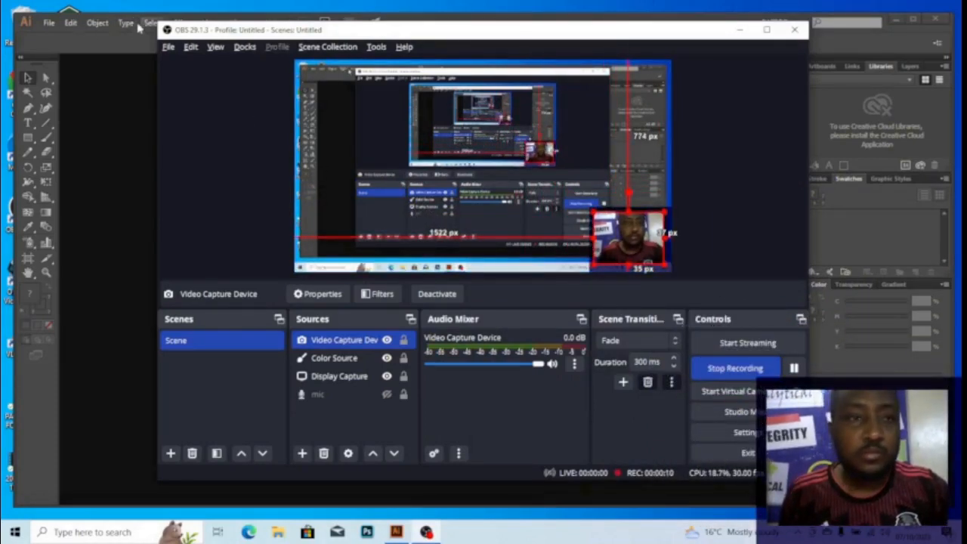
Create a new A4 portrait document (210×297 mm) named 'MAKE MONEY WITH AI'
left_click(75, 52)
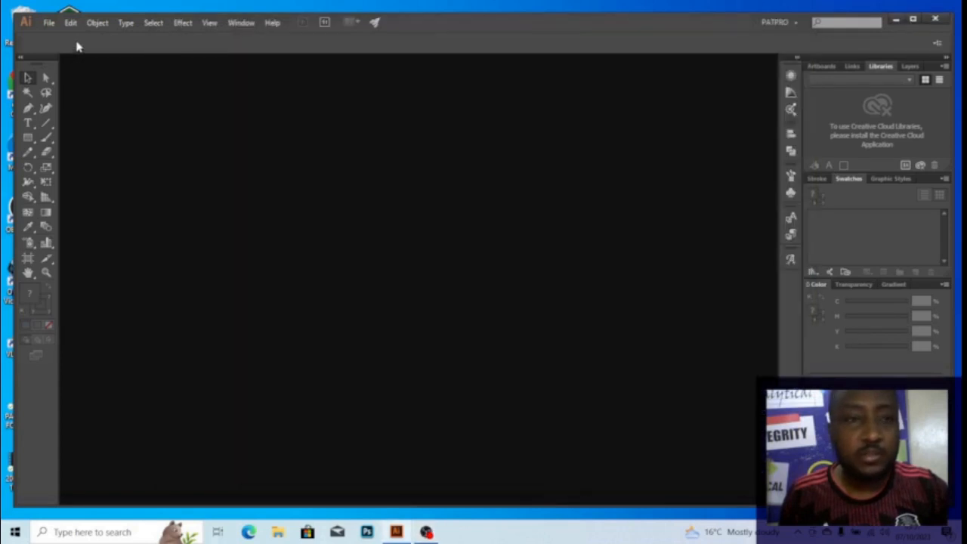
left_click(46, 24)
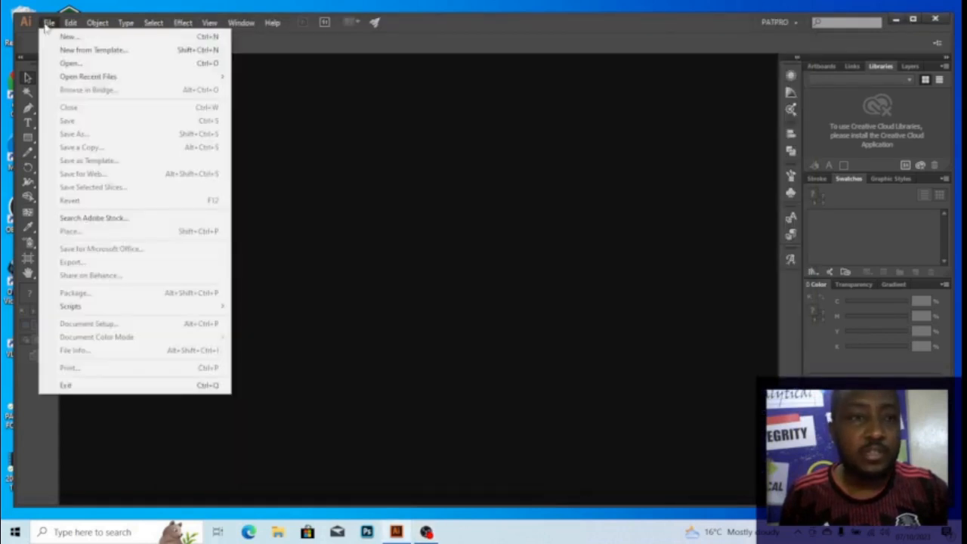
left_click(65, 37)
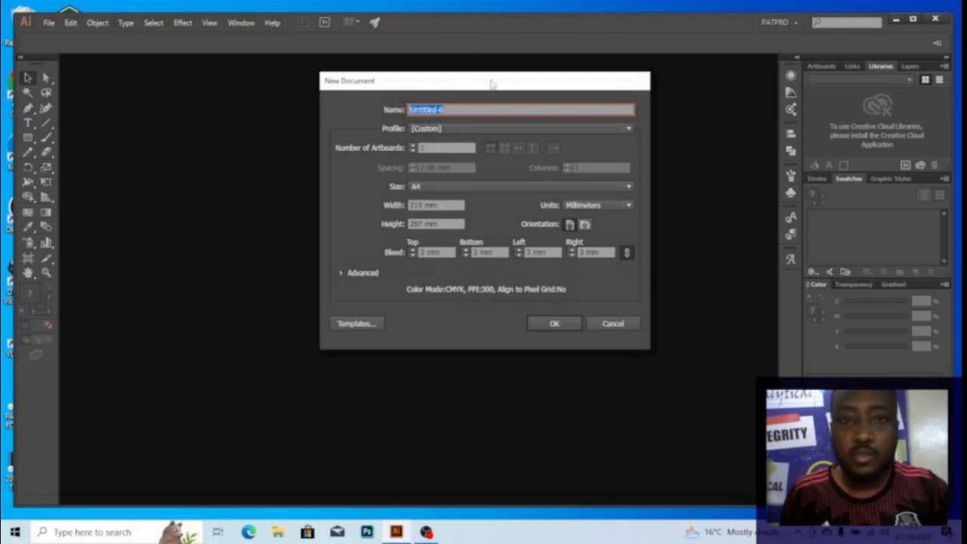
left_click_drag(464, 85, 458, 80)
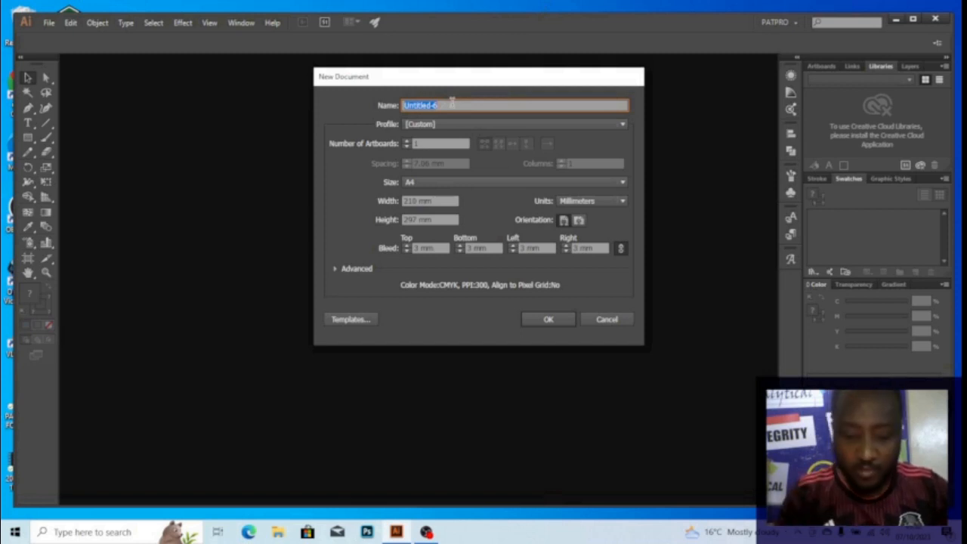
type("My")
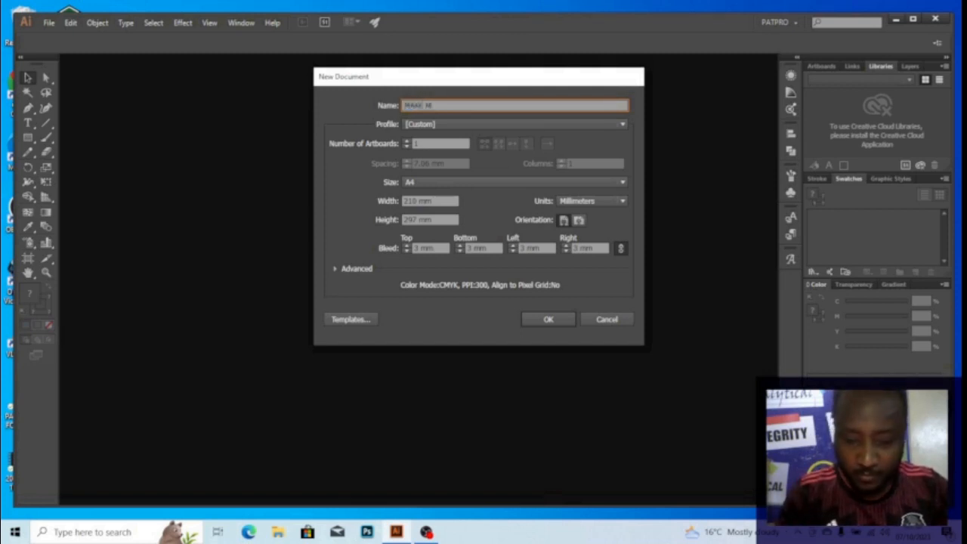
left_click(551, 319)
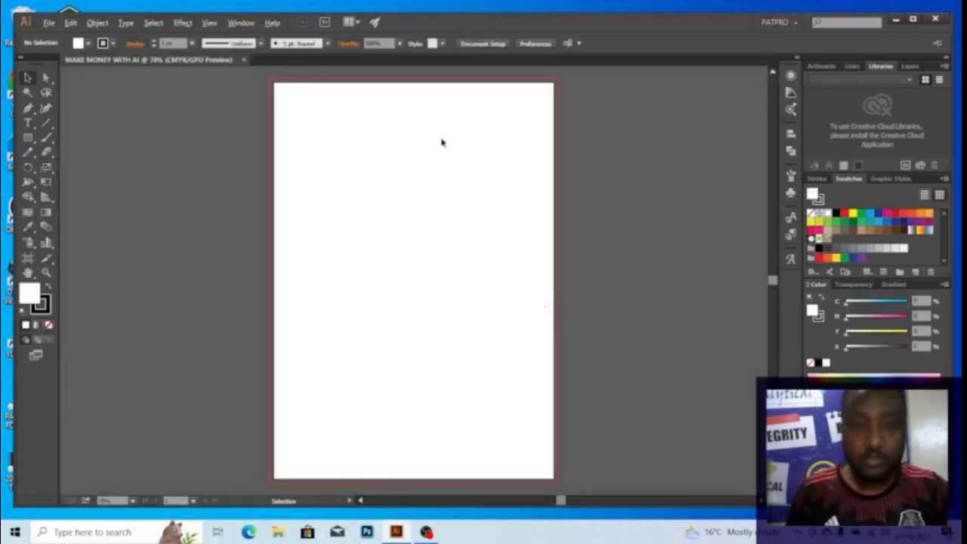
Look over the new blank page and turn on the rulers around the canvas
scroll(443, 143, "down", 1)
left_click_drag(442, 139, 466, 151)
scroll(449, 147, "up", 1)
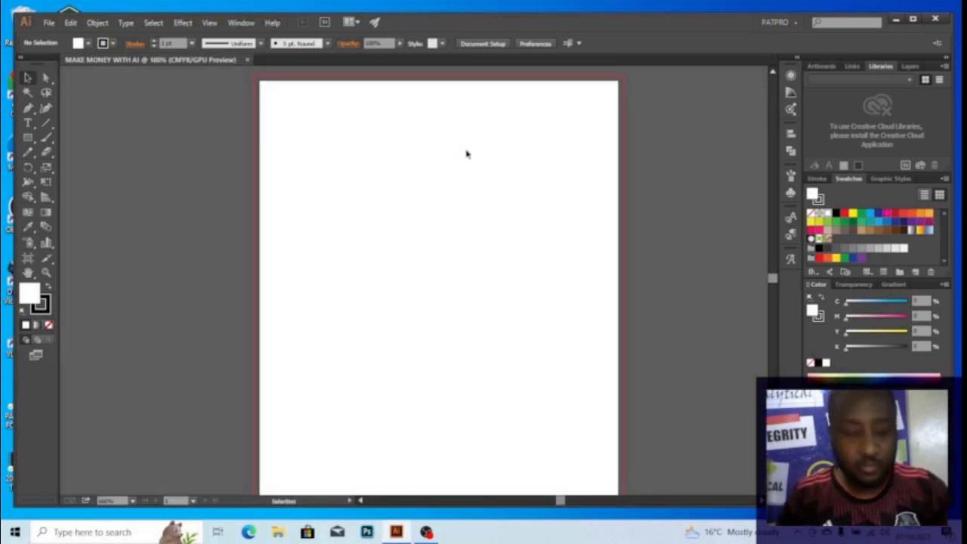
key("shift+o")
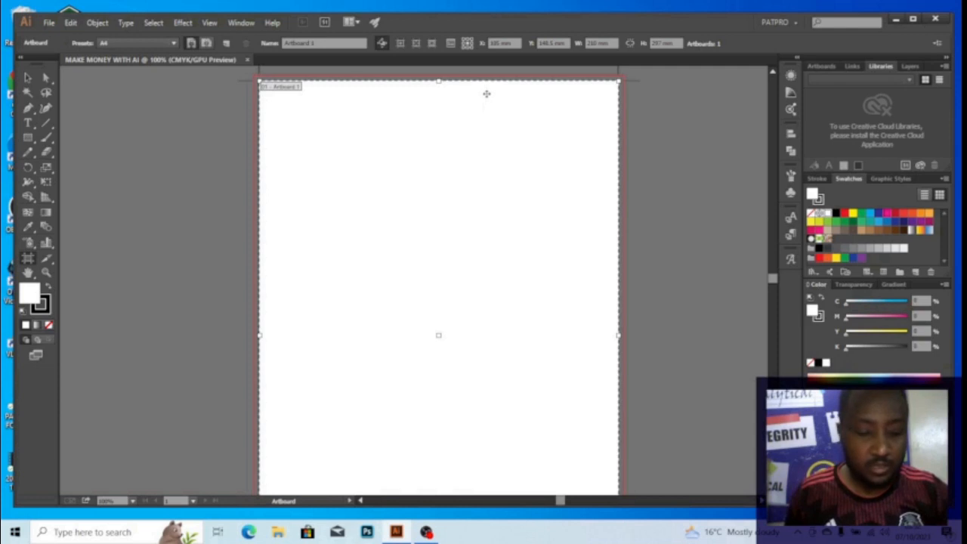
key("v")
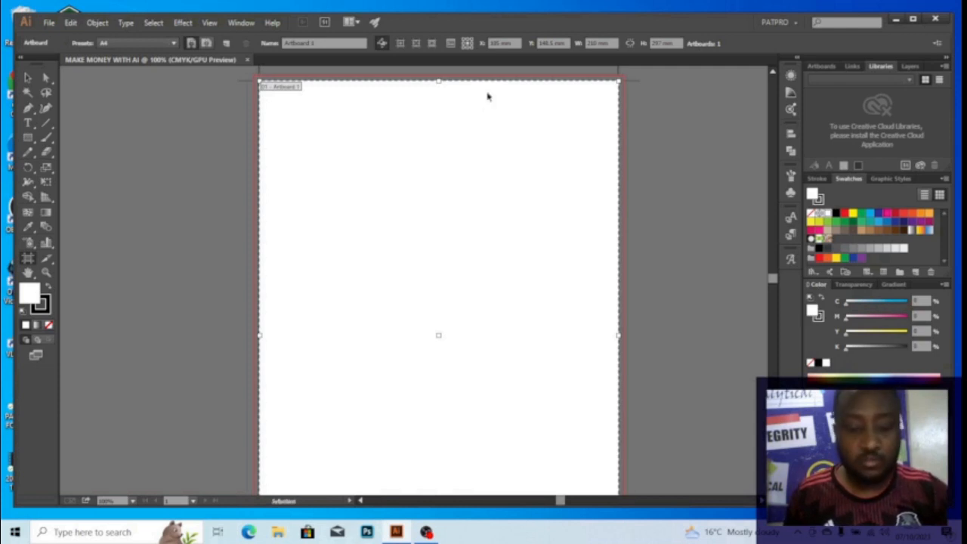
key("ctrl+r")
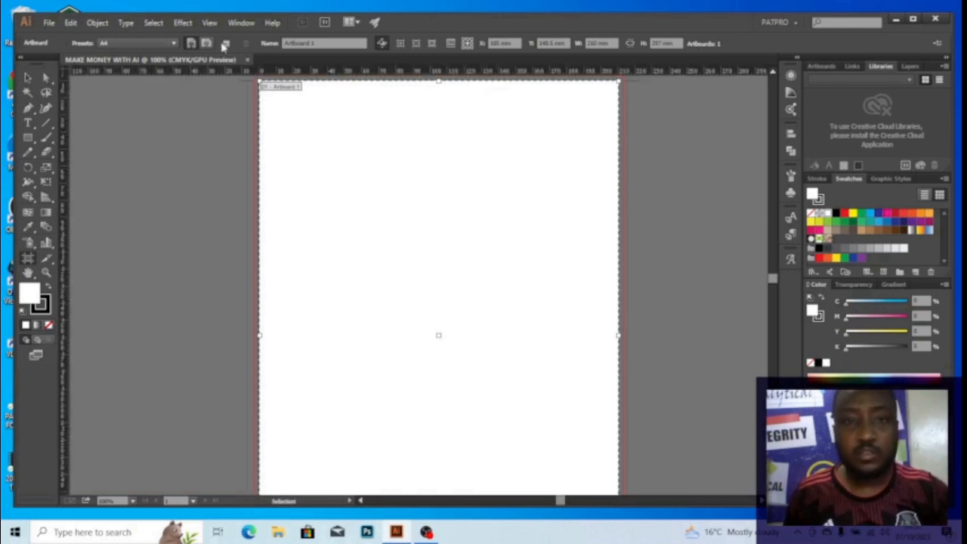
key("shift+o")
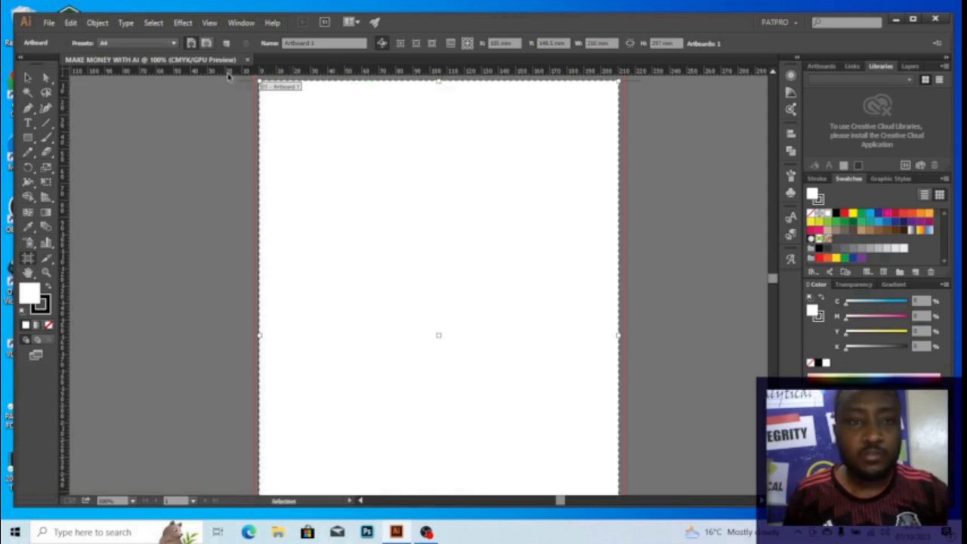
Drag a vertical guide to the horizontal centre of the A4 page and deselect it
mouse_move(227, 72)
left_mouse_down()
mouse_move(237, 115)
mouse_move(443, 307)
mouse_move(441, 339)
left_mouse_up()
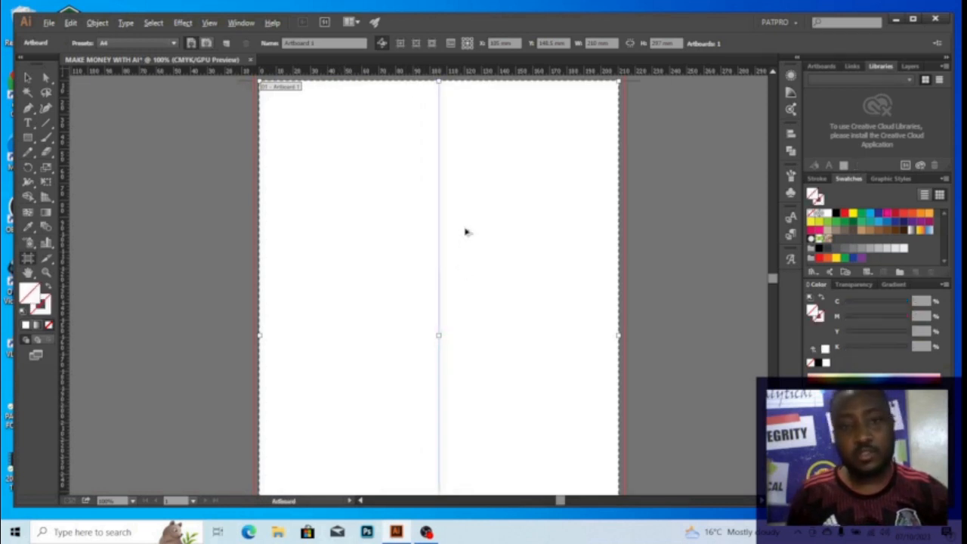
scroll(465, 232, "down", 1)
left_click_drag(465, 226, 417, 216)
key("v")
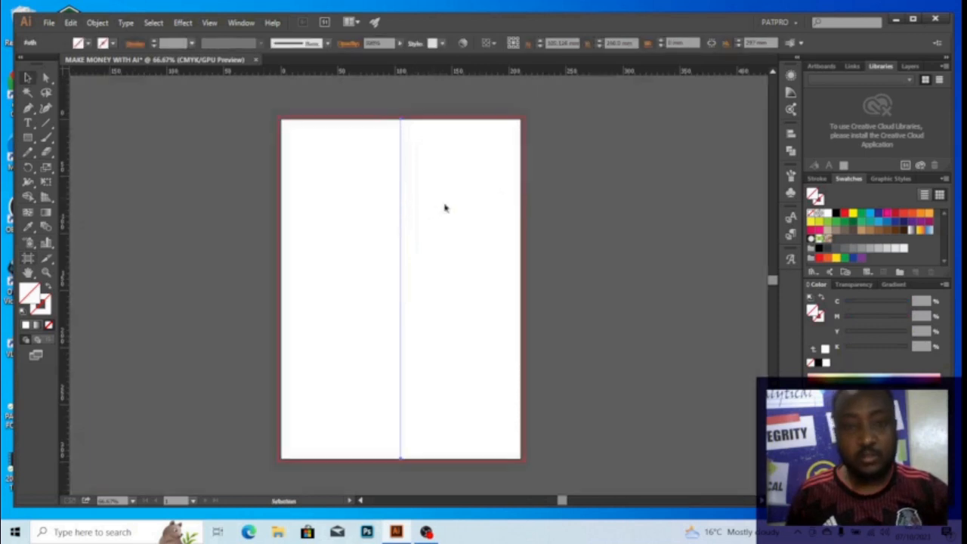
left_click(569, 189)
scroll(418, 192, "up", 1)
left_click_drag(386, 187, 406, 188)
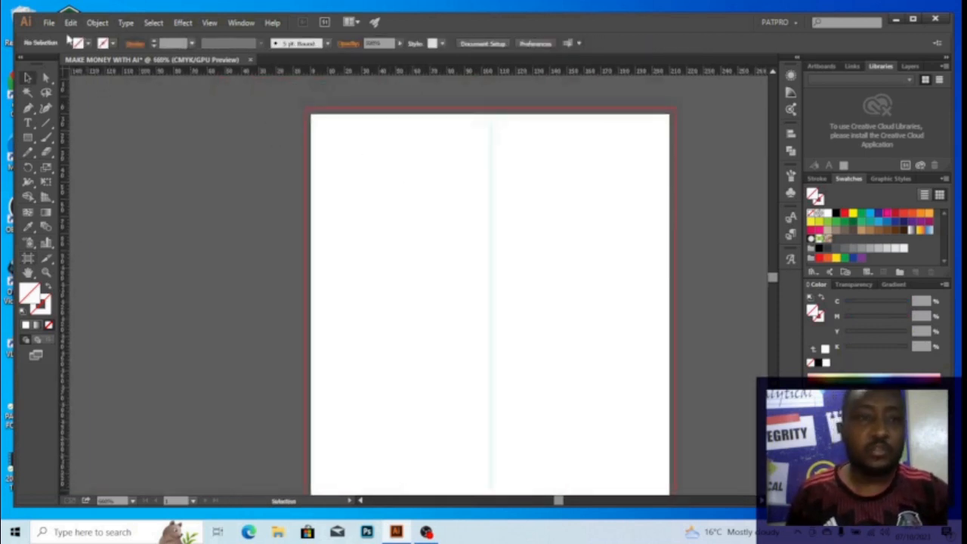
left_click(48, 21)
Place the job-brief image on the canvas and move it left of the page
left_click(78, 237)
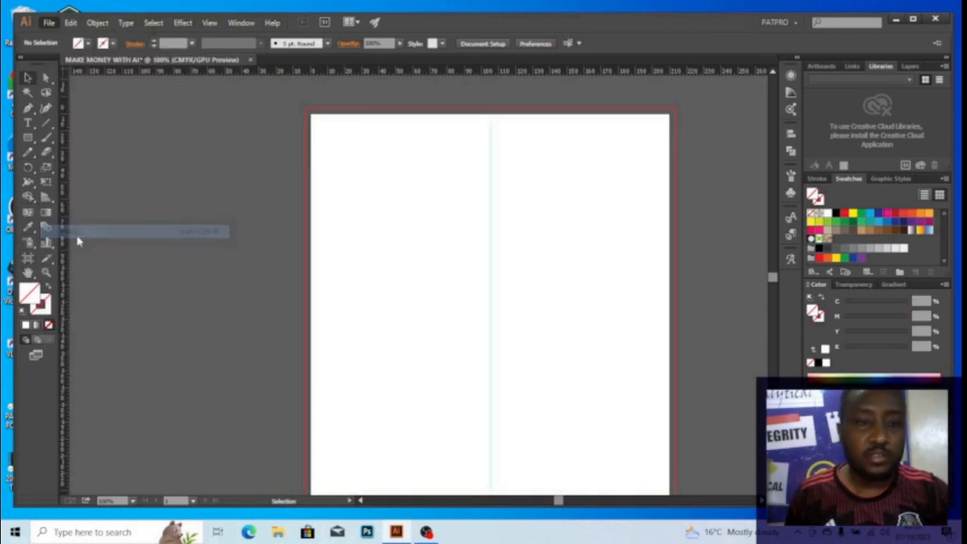
left_click(154, 113)
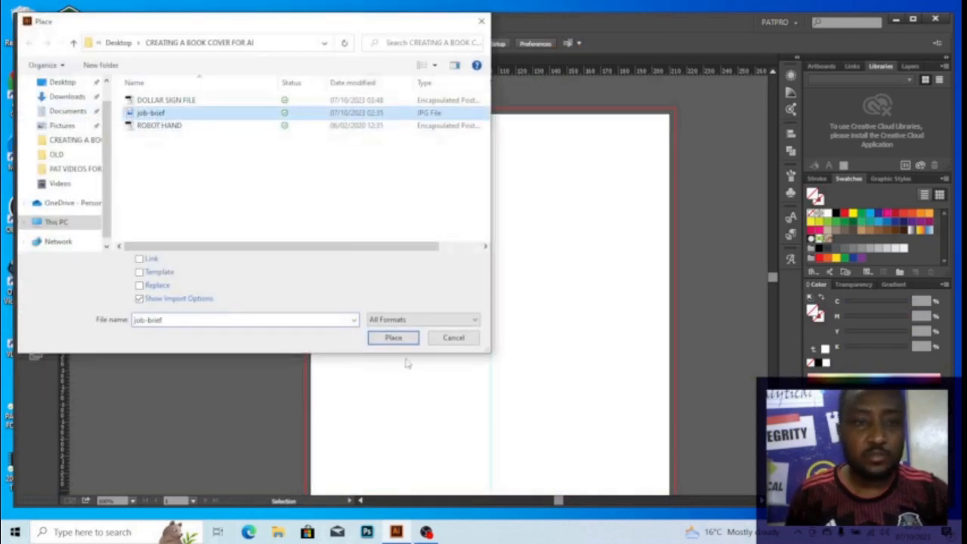
left_click(394, 338)
key("space")
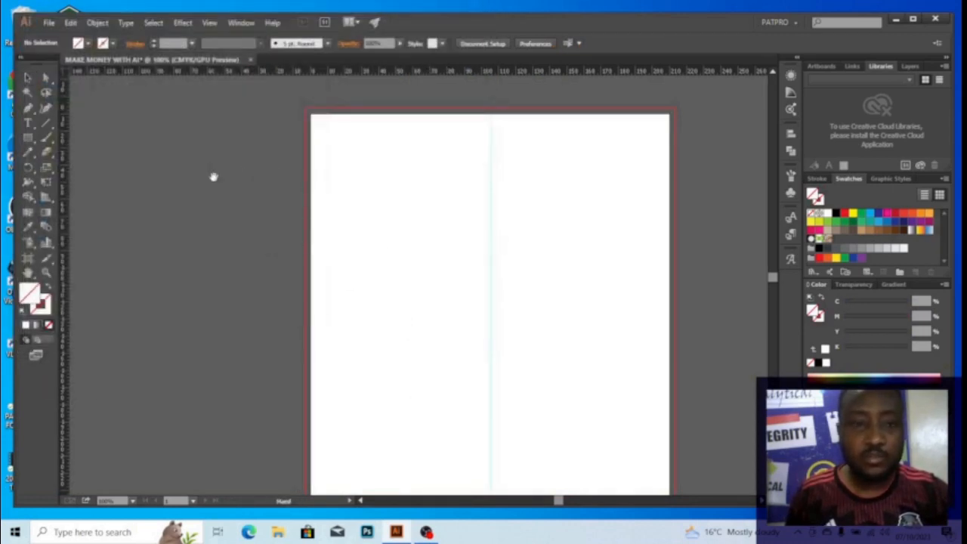
left_click_drag(213, 177, 380, 160)
left_click(283, 143)
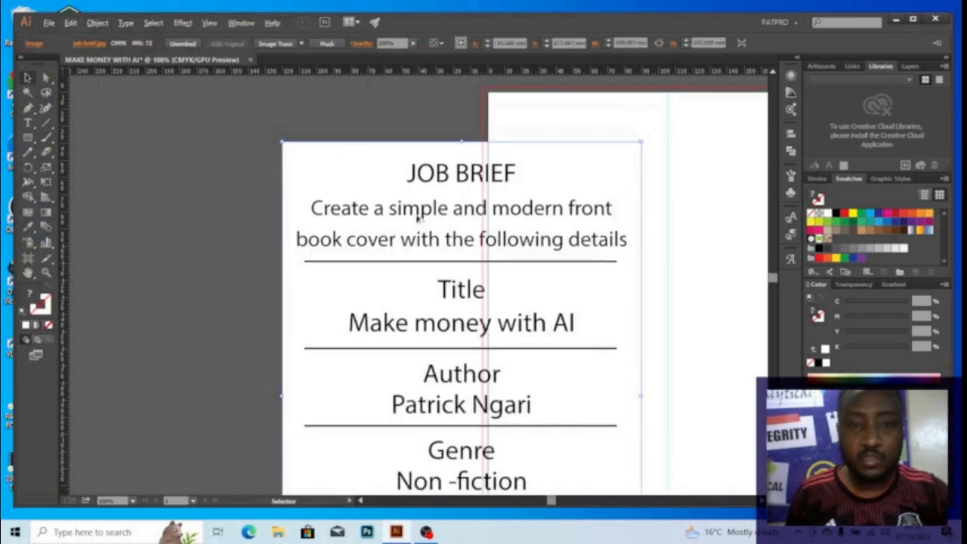
key("space")
left_click_drag(447, 241, 539, 198)
left_click_drag(491, 223, 294, 210)
Pan over the job brief to read its Author, Genre and Profitable Opportunities lines
key("space")
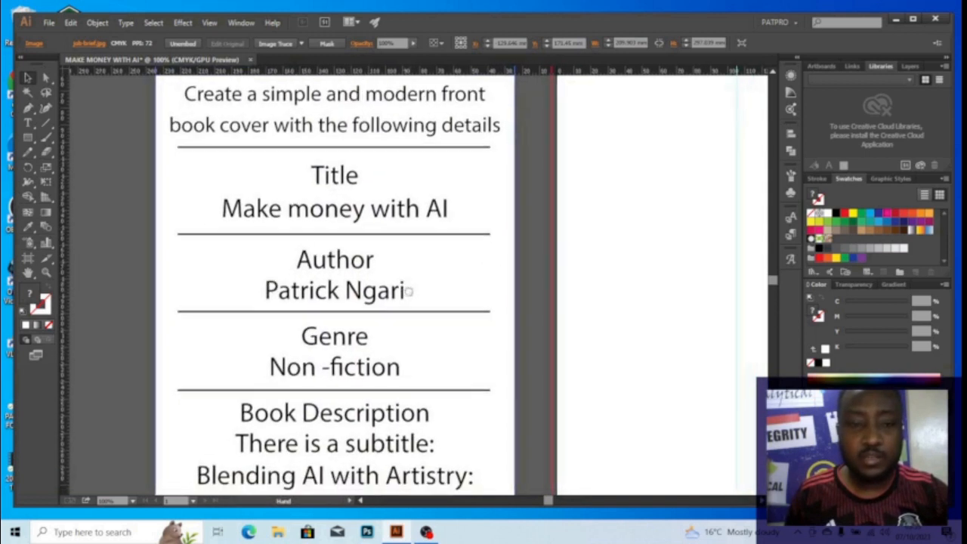
left_click_drag(430, 337, 410, 290)
left_click_drag(375, 331, 371, 280)
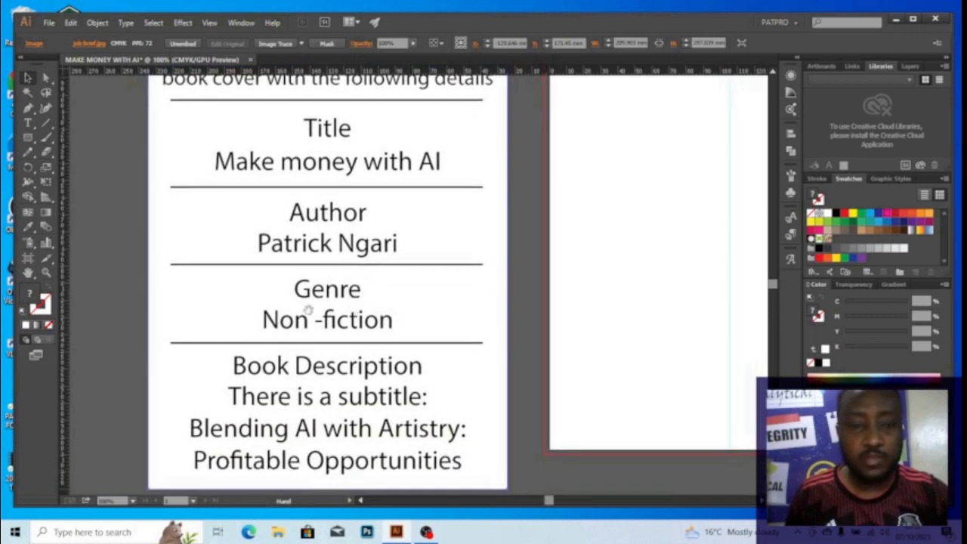
left_click_drag(359, 289, 368, 255)
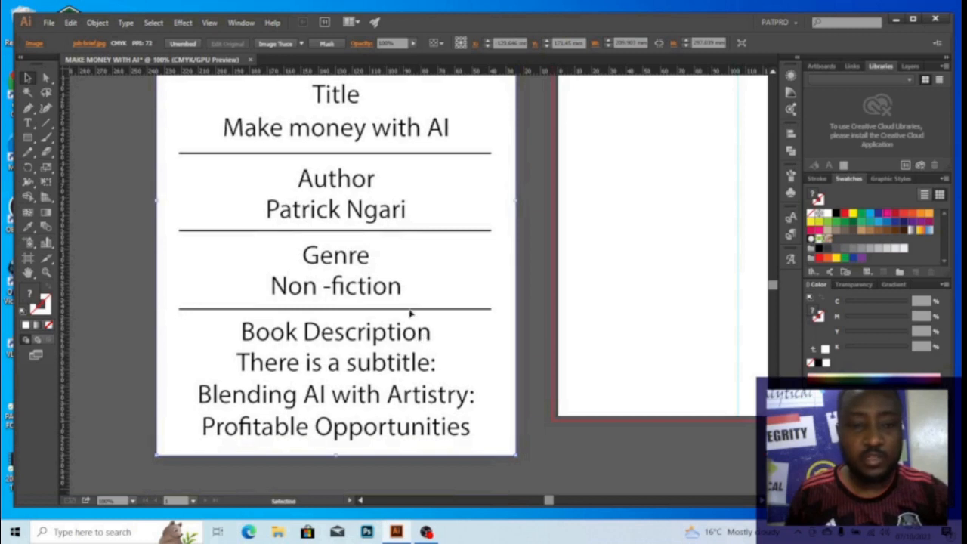
left_click_drag(420, 248, 446, 295)
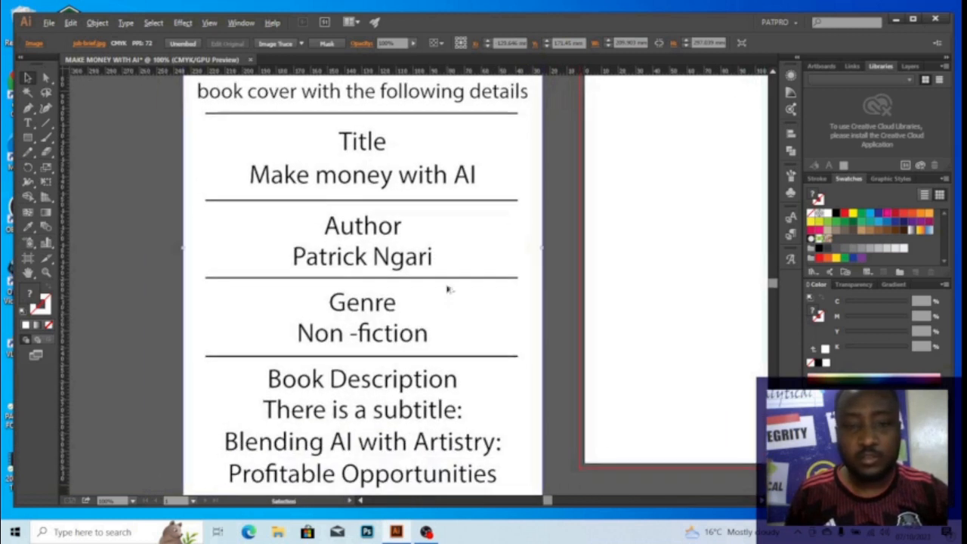
key("ctrl+minus")
left_click_drag(439, 259, 425, 225)
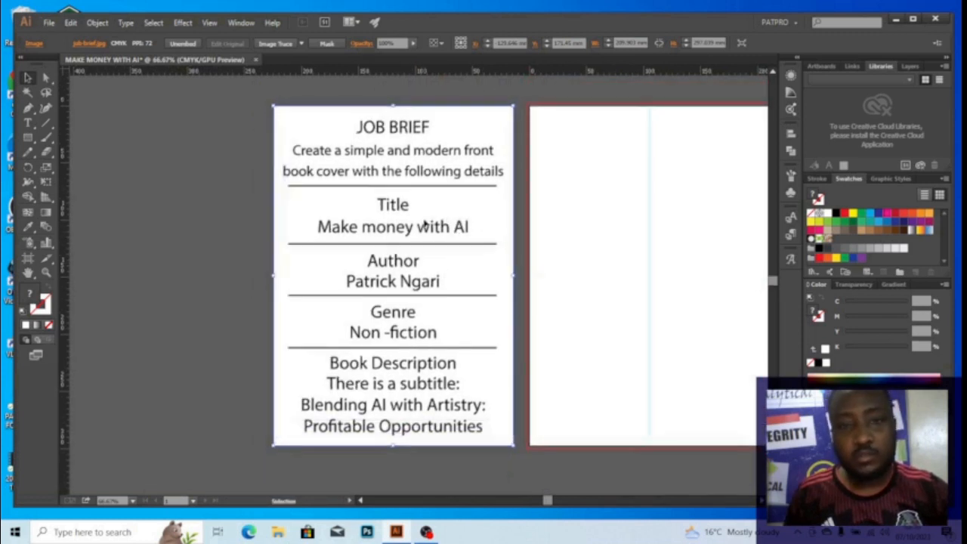
Shift the job-brief image further left and slightly down, then recentre on the page
left_click_drag(412, 189, 468, 191)
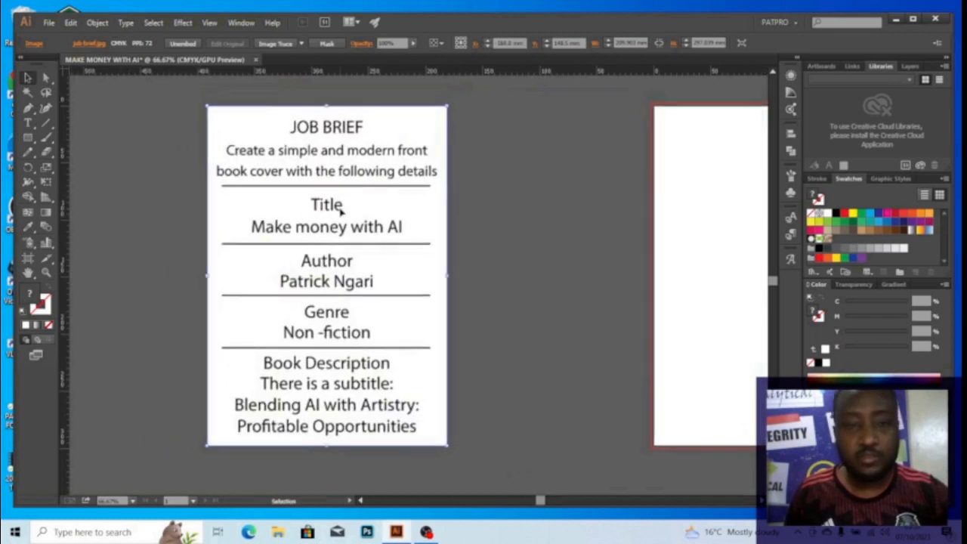
left_click_drag(340, 212, 343, 227)
left_click_drag(496, 228, 331, 225)
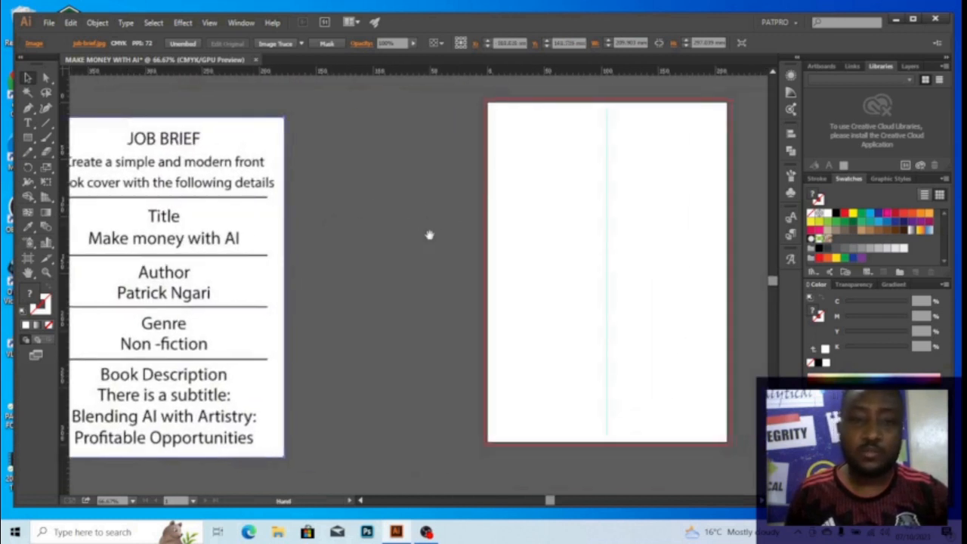
left_click_drag(430, 235, 277, 234)
scroll(440, 216, "up", 1)
left_click_drag(446, 193, 359, 231)
scroll(421, 228, "down", 1)
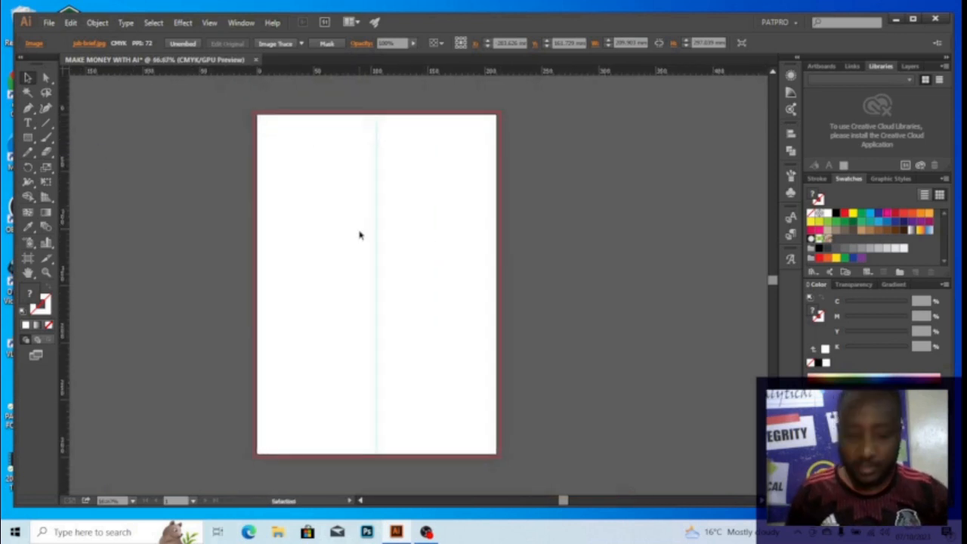
Draw a page-sized rectangle and fill it with rich black C75 M60 Y67 K90
key("m")
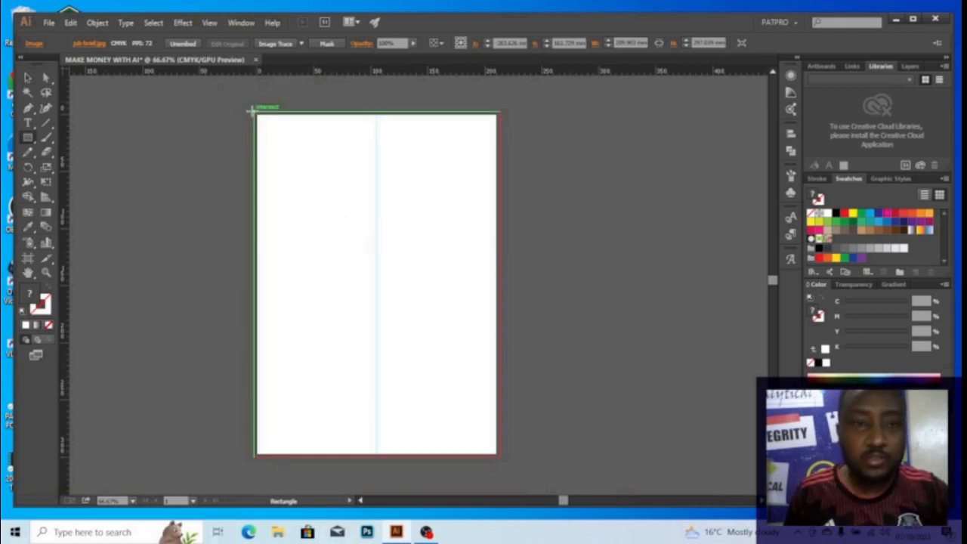
left_click_drag(252, 109, 499, 457)
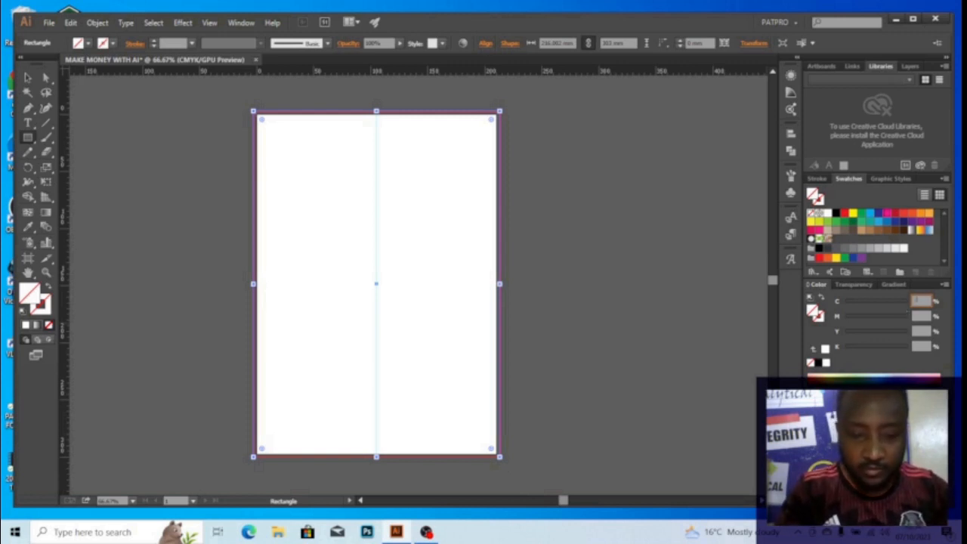
key("Tab")
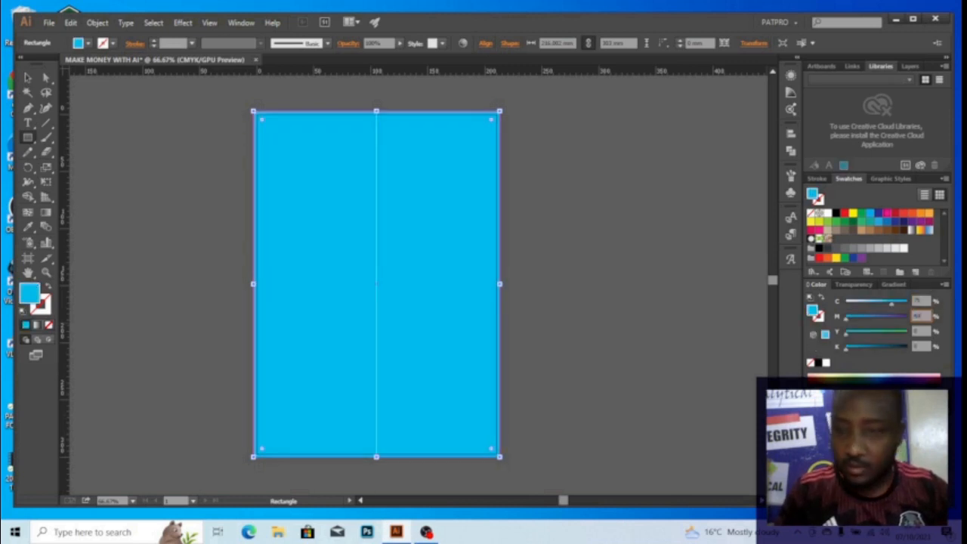
type("60")
key("Tab")
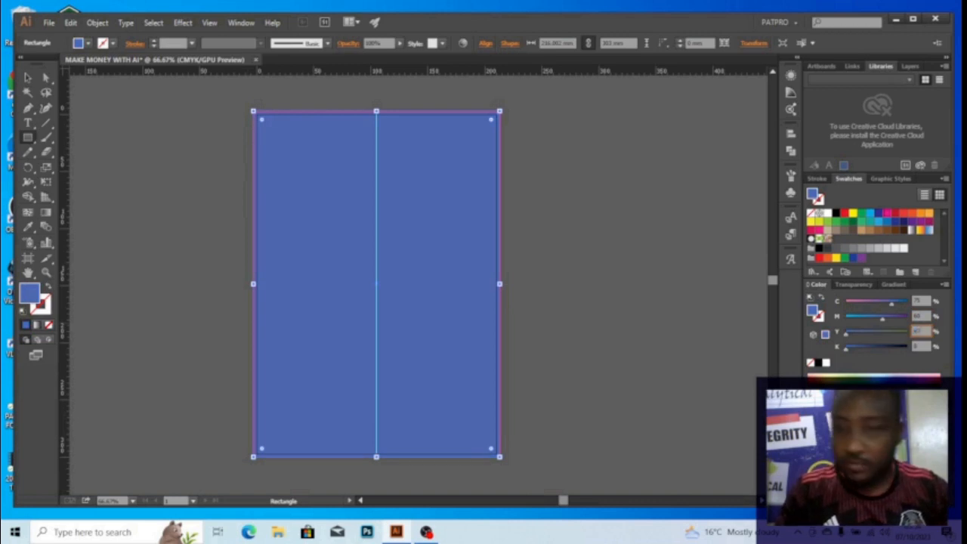
type("67")
key("Tab")
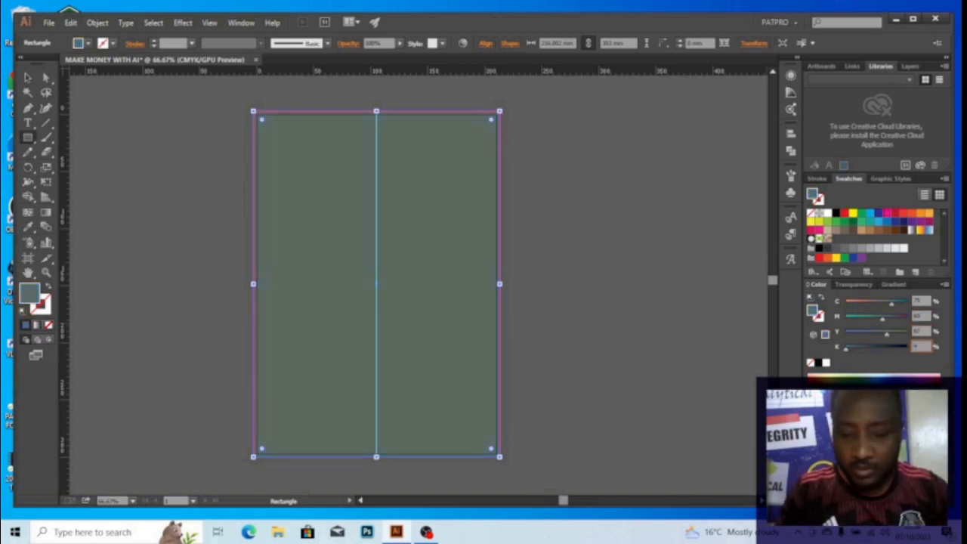
type("90")
key("Return")
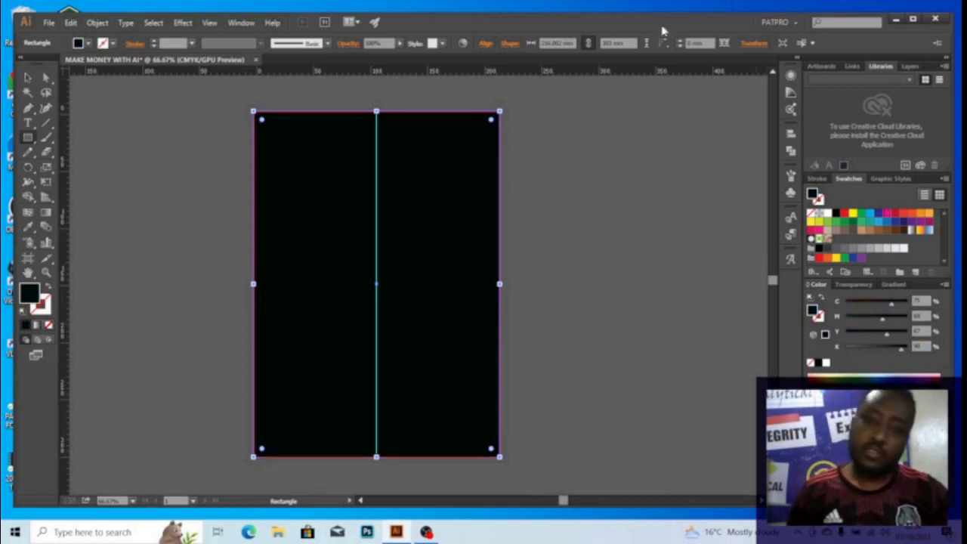
Deselect the black rectangle and bring up the Open dialog to browse for artwork
left_click_drag(403, 225, 424, 221)
key("v")
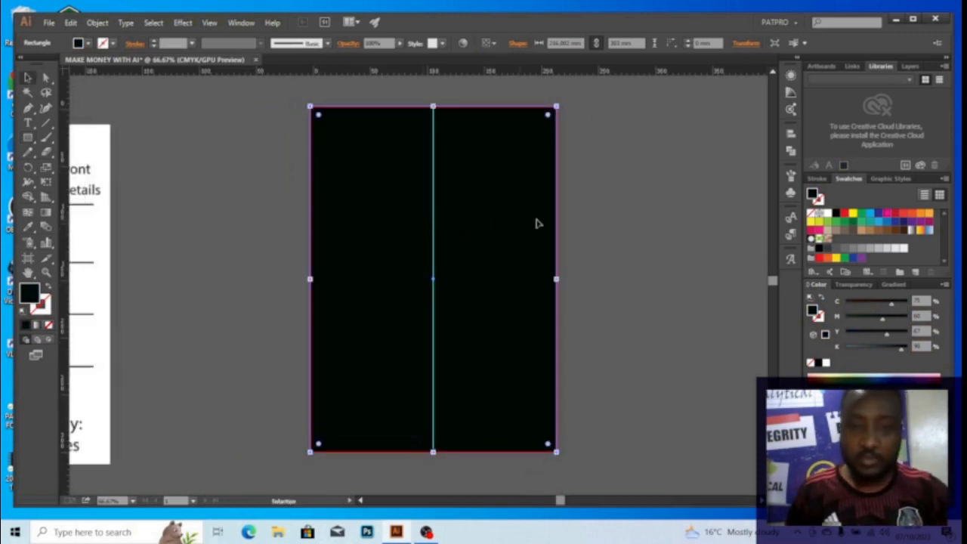
left_click(585, 208)
left_click_drag(367, 211, 398, 245)
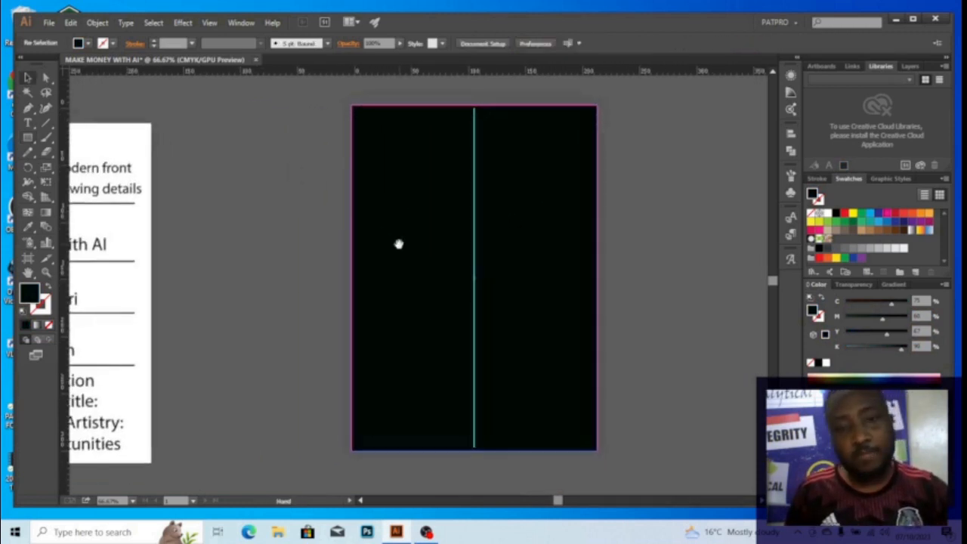
left_click_drag(472, 235, 428, 242)
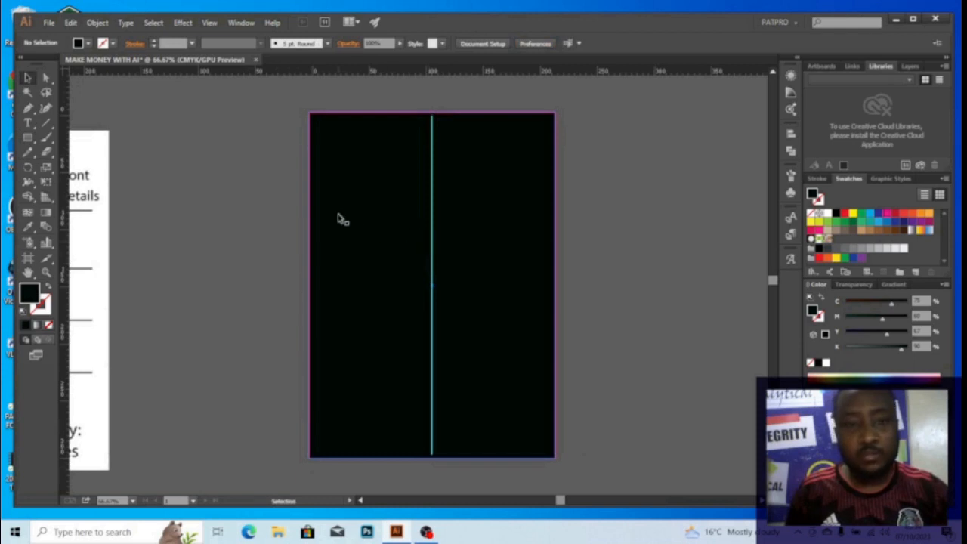
left_click_drag(313, 218, 327, 216)
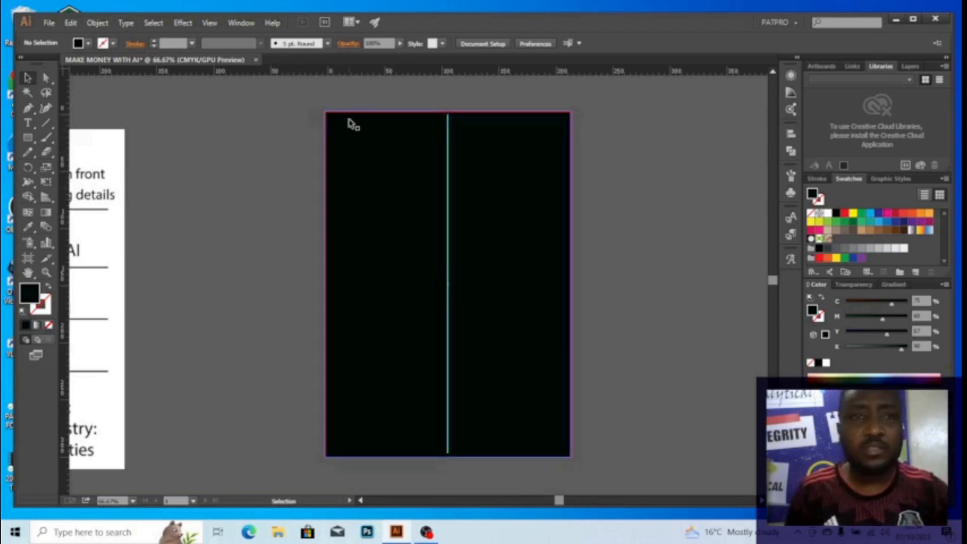
key("a")
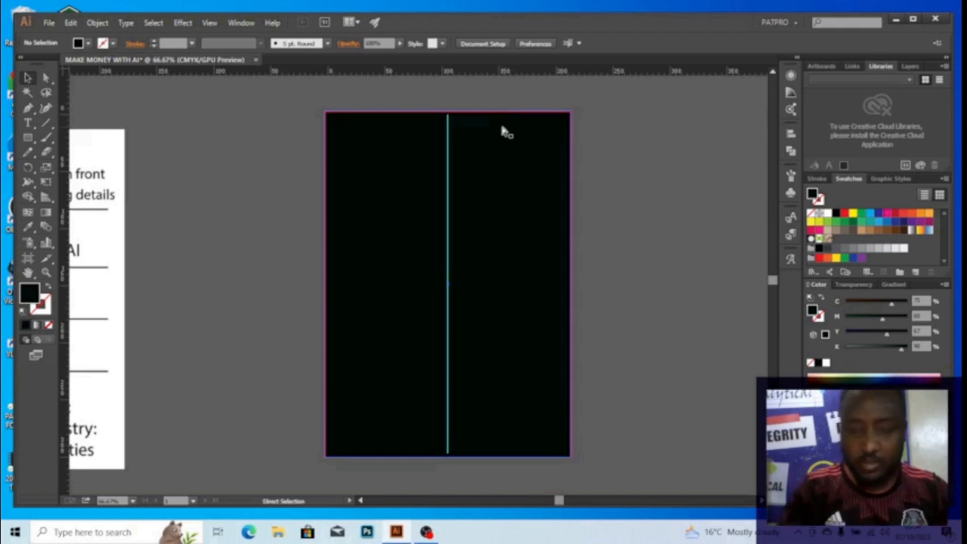
key("ctrl+o")
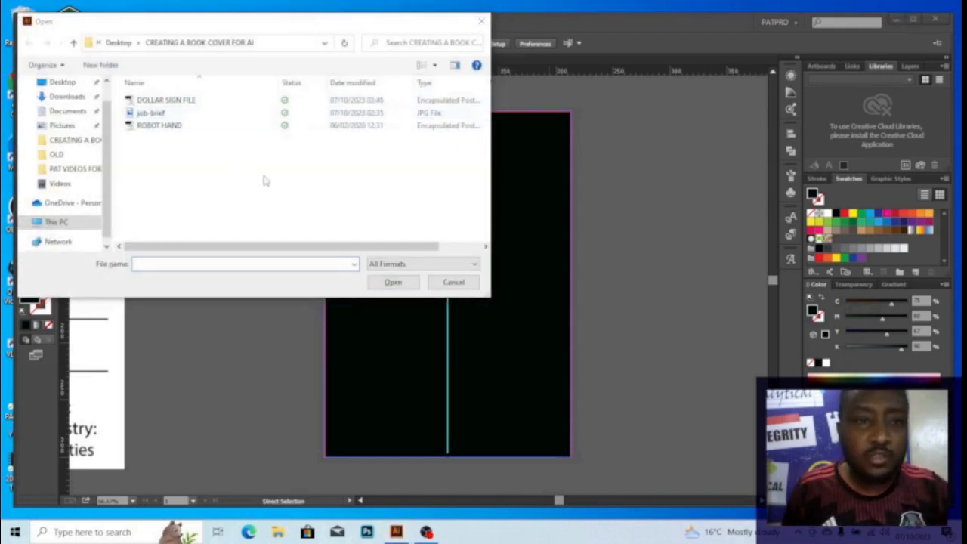
Open the ROBOT HAND artwork and ungroup its robot hands
left_click(159, 128)
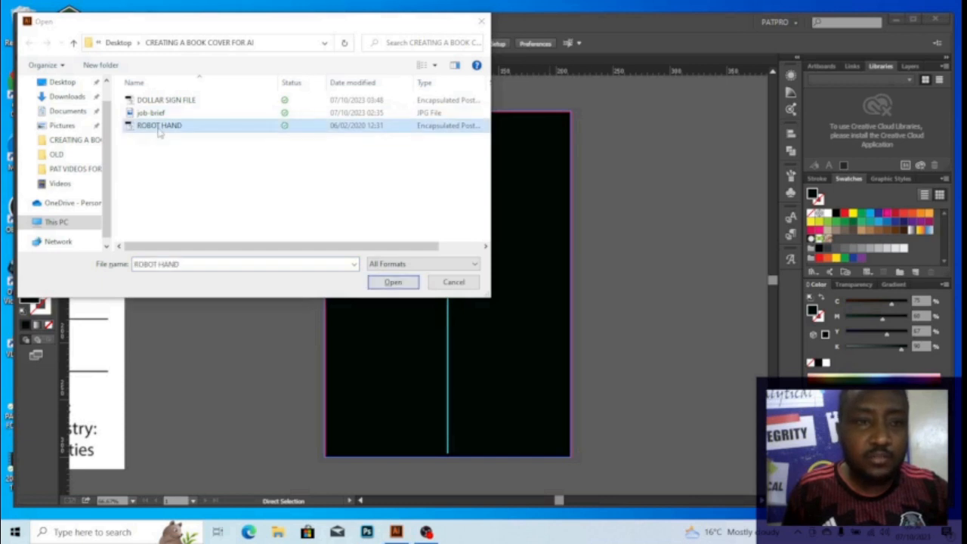
left_click(396, 286)
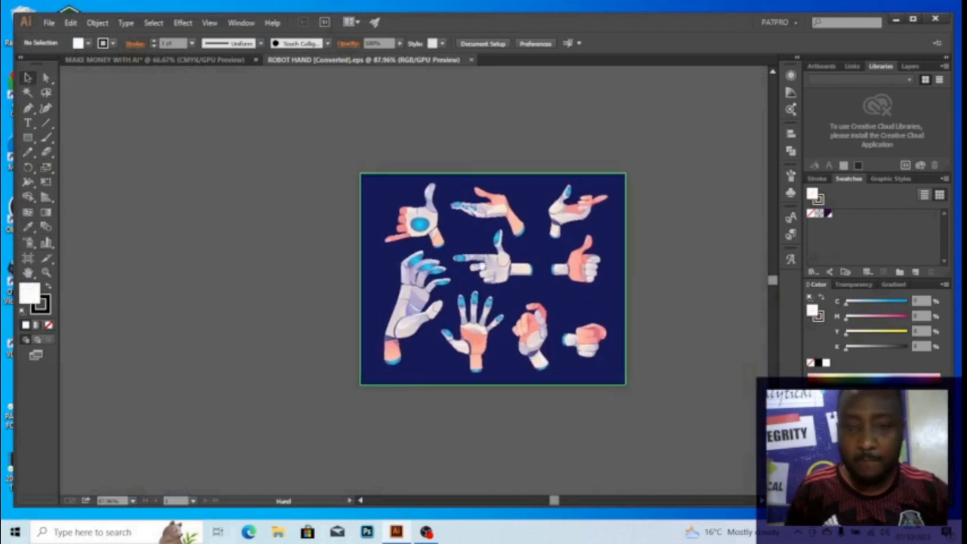
scroll(527, 263, "up", 3)
left_click(462, 268)
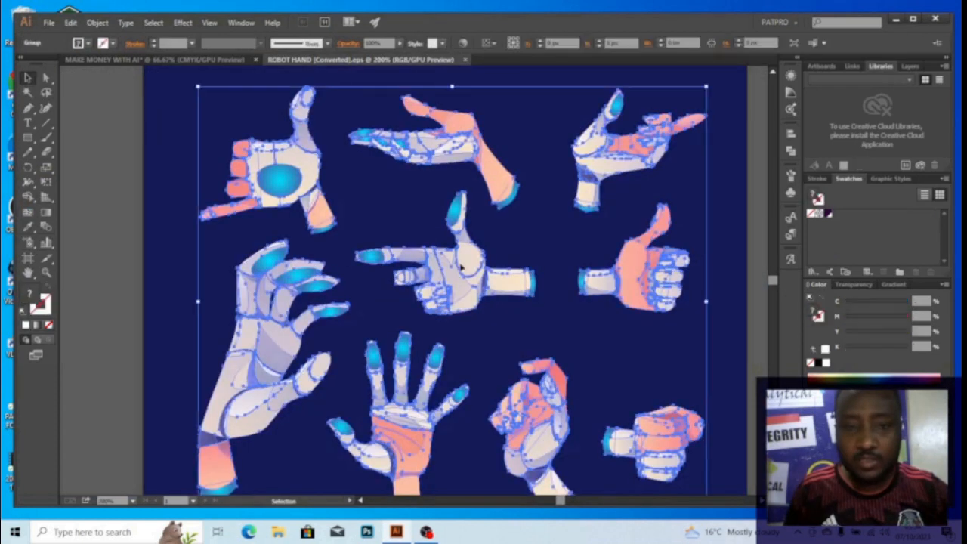
right_click(462, 268)
left_click(495, 333)
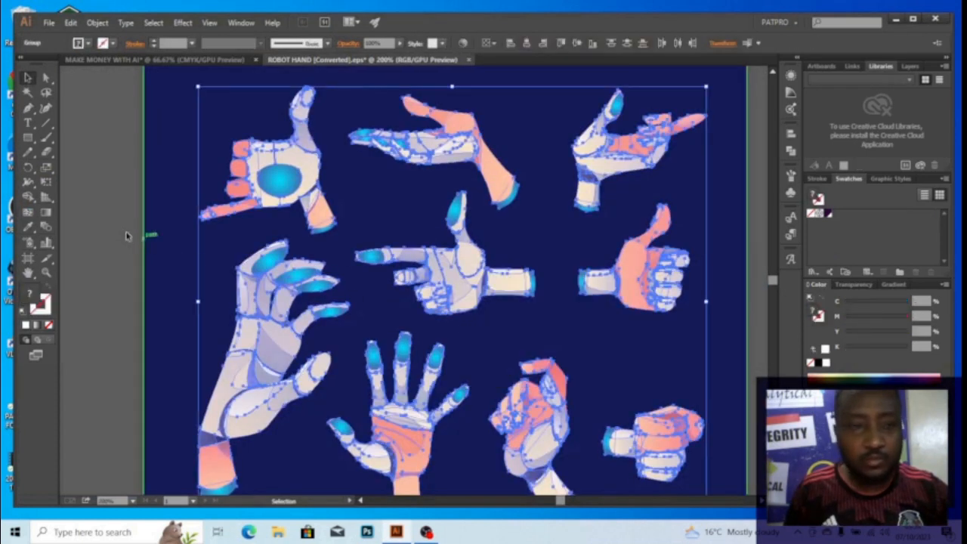
Copy the pointing robot hand, then close ROBOT HAND without saving
left_click(547, 299)
left_click(478, 279)
key("ctrl+c")
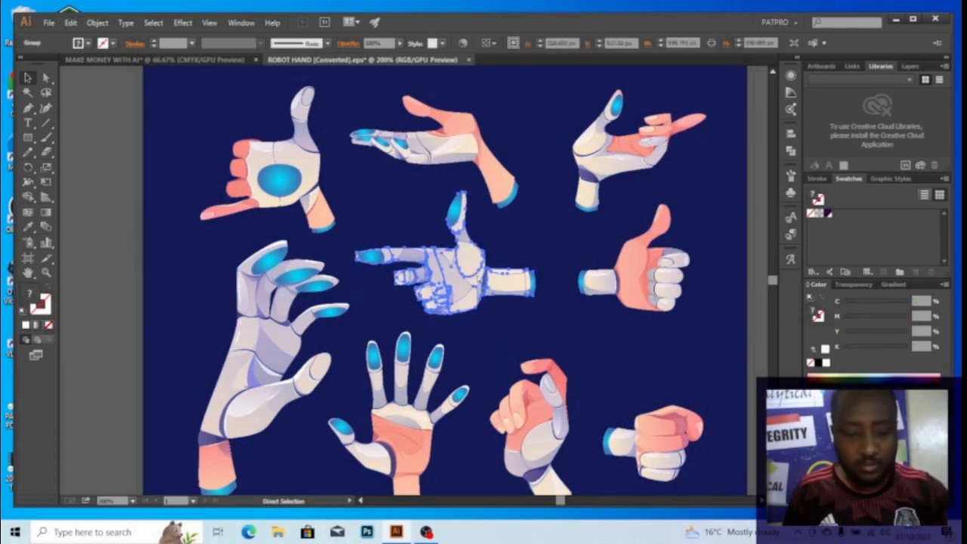
key("Delete")
key("ctrl+w")
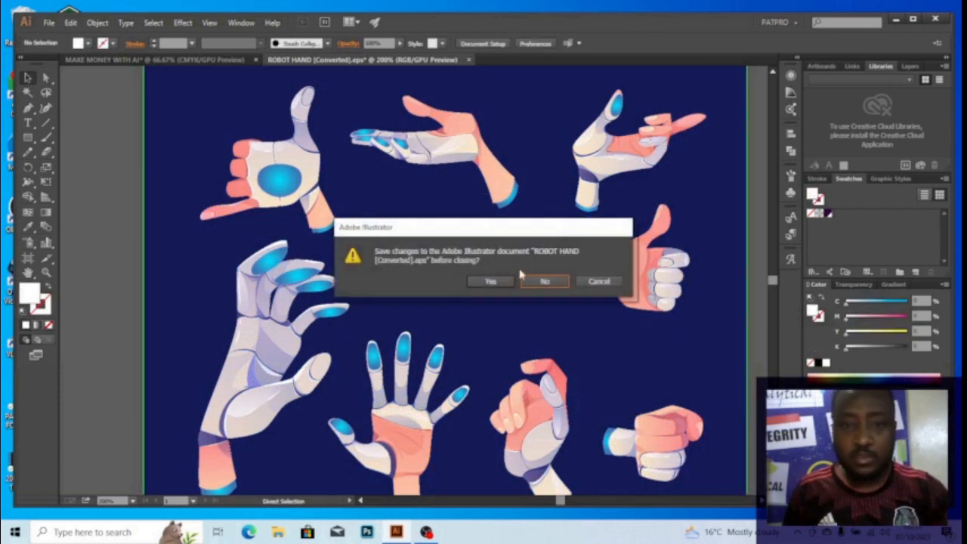
left_click(547, 285)
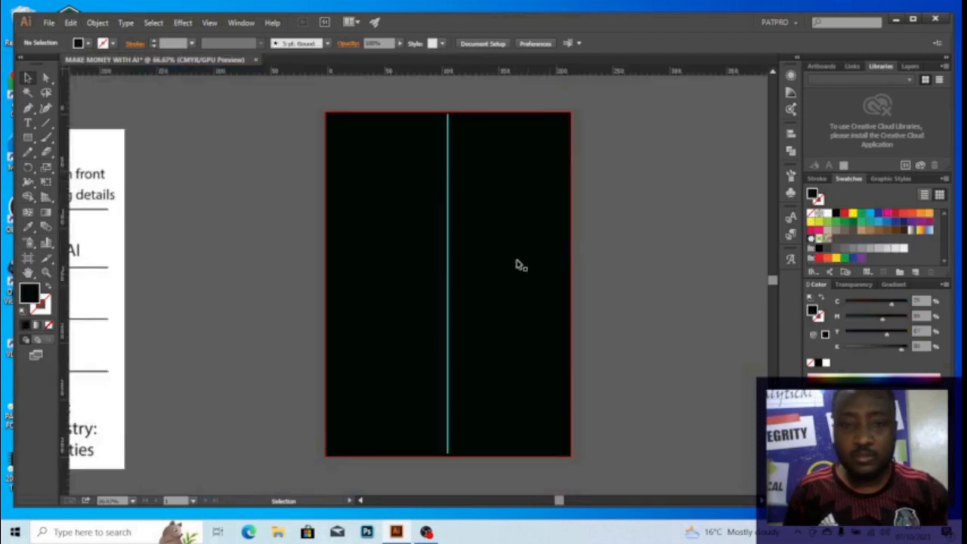
left_click_drag(455, 250, 484, 227)
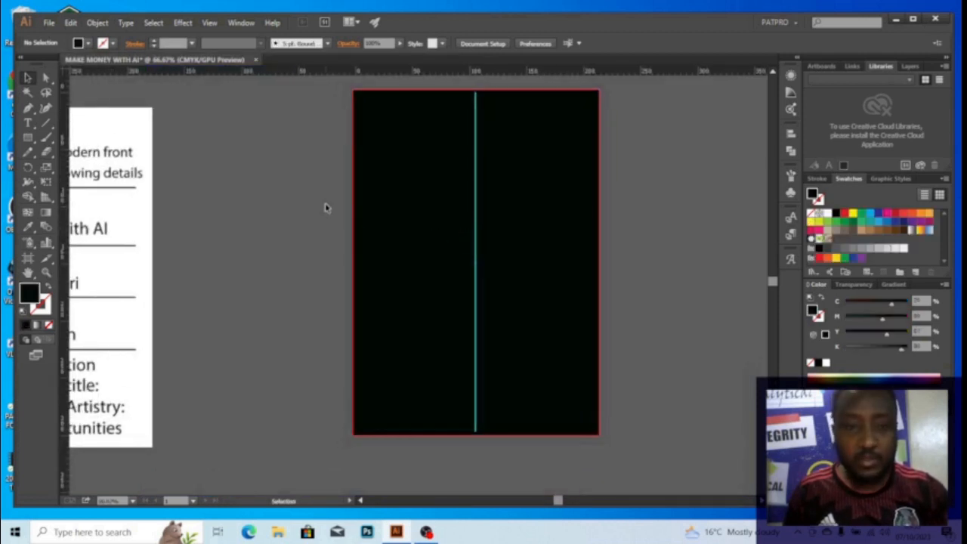
Paste the robot hand onto the cover, rotate it about 90° upright and enlarge it
key("ctrl+v")
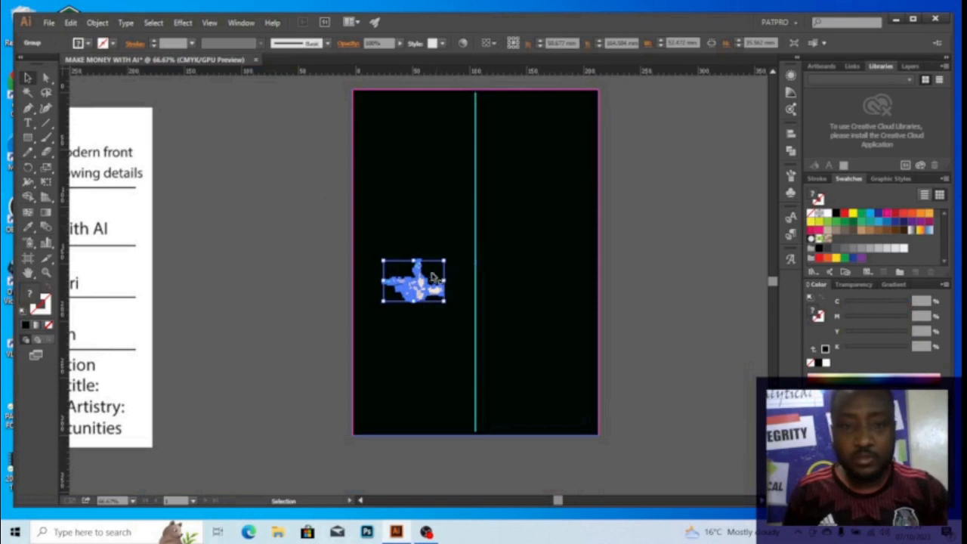
scroll(424, 283, "up", 3)
left_click_drag(421, 285, 448, 186)
scroll(447, 186, "down", 3)
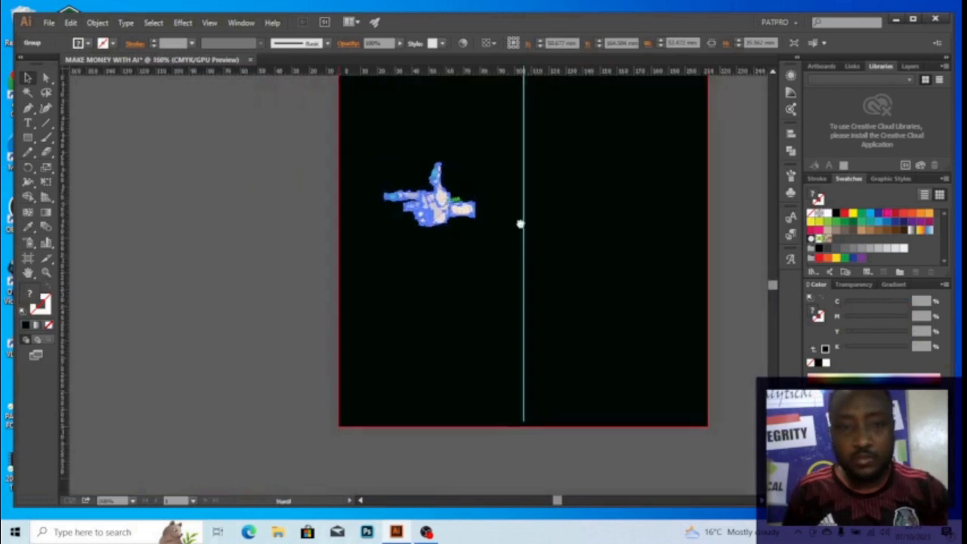
scroll(519, 223, "down", 2)
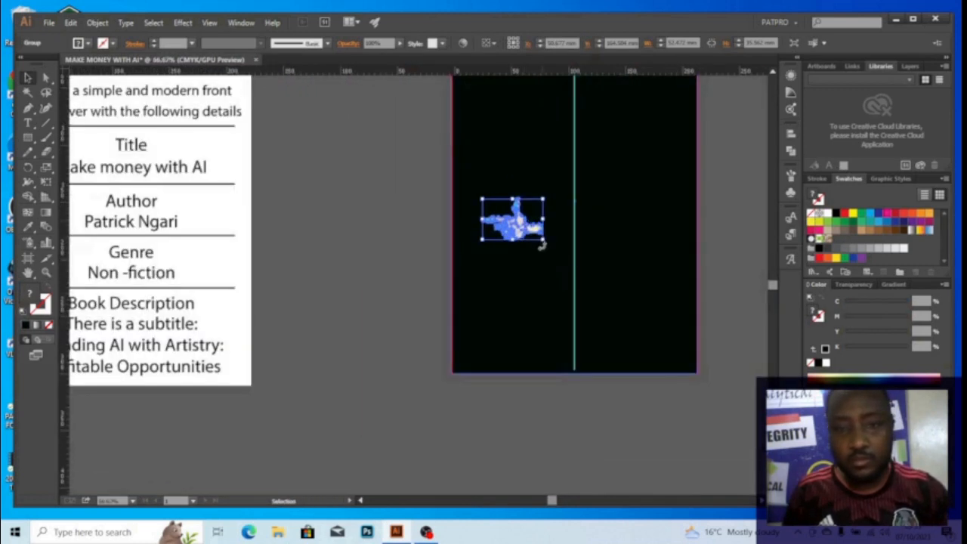
left_click_drag(541, 246, 476, 274)
scroll(502, 240, "down", 2)
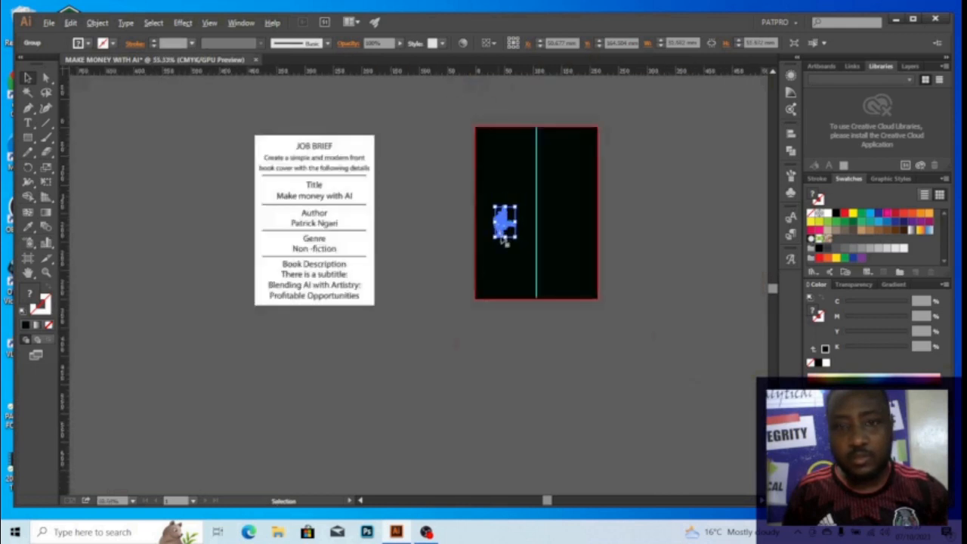
left_click_drag(518, 239, 571, 322)
left_click_drag(538, 254, 466, 243)
Enlarge the hand further and move it down so the wrist reaches the page bottom
left_click(488, 217)
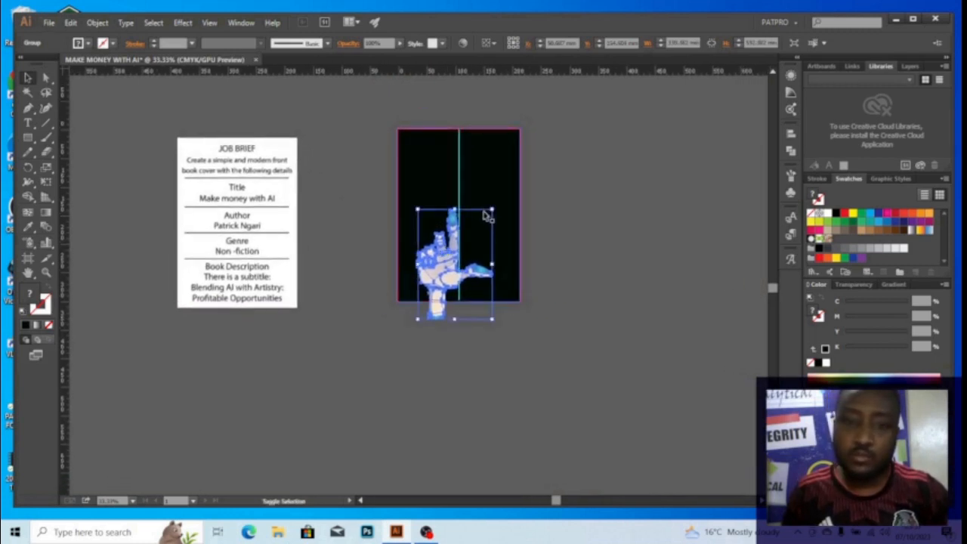
left_click_drag(495, 208, 512, 172)
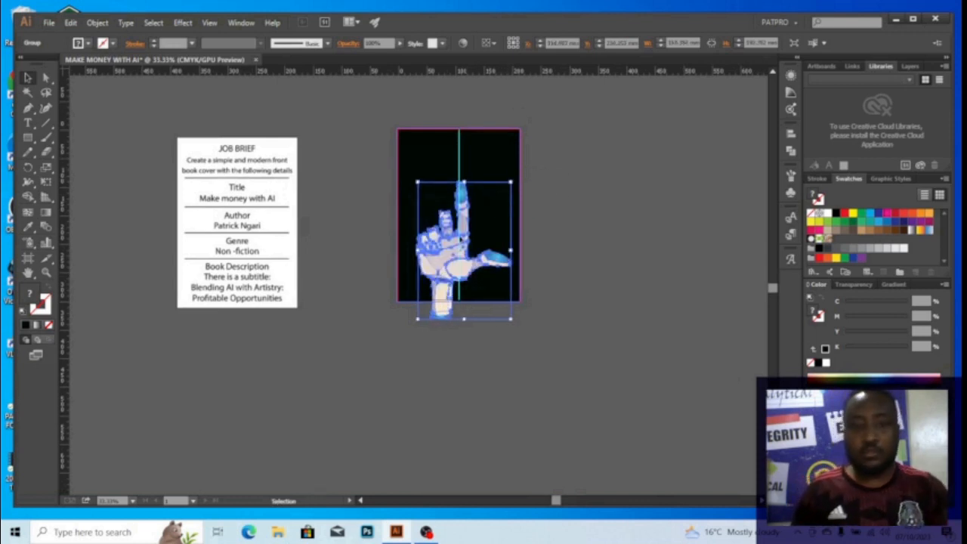
key("ctrl+shift+a")
left_click_drag(447, 237, 450, 214)
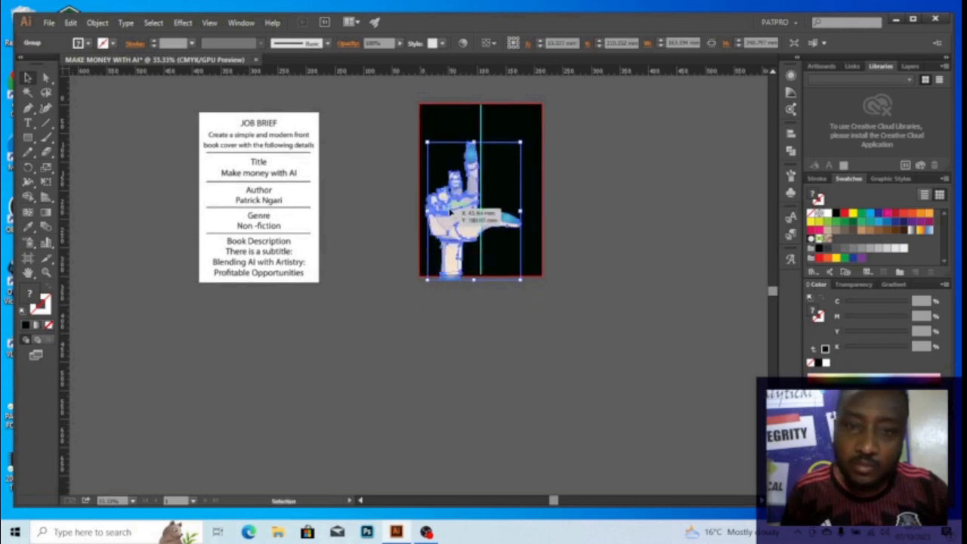
scroll(459, 186, "up", 1)
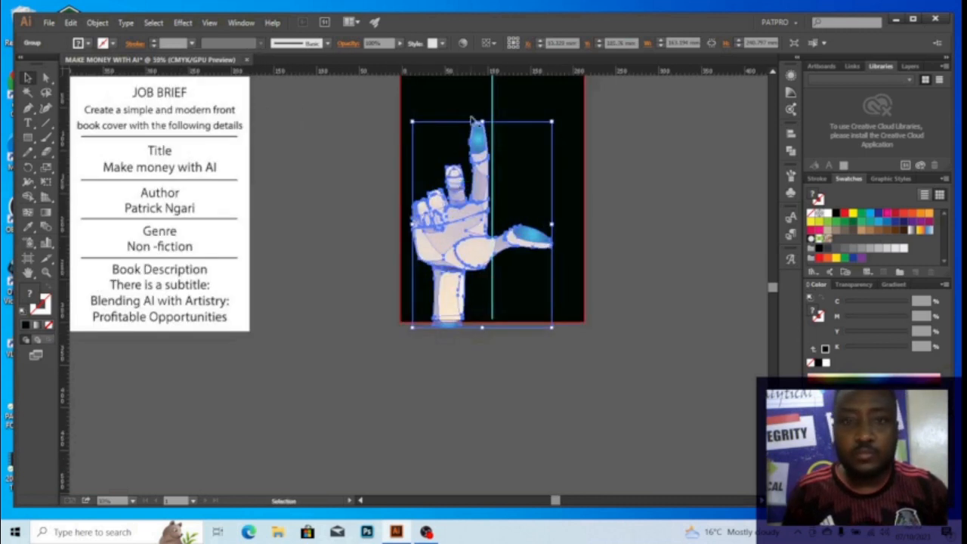
left_click_drag(452, 118, 397, 145)
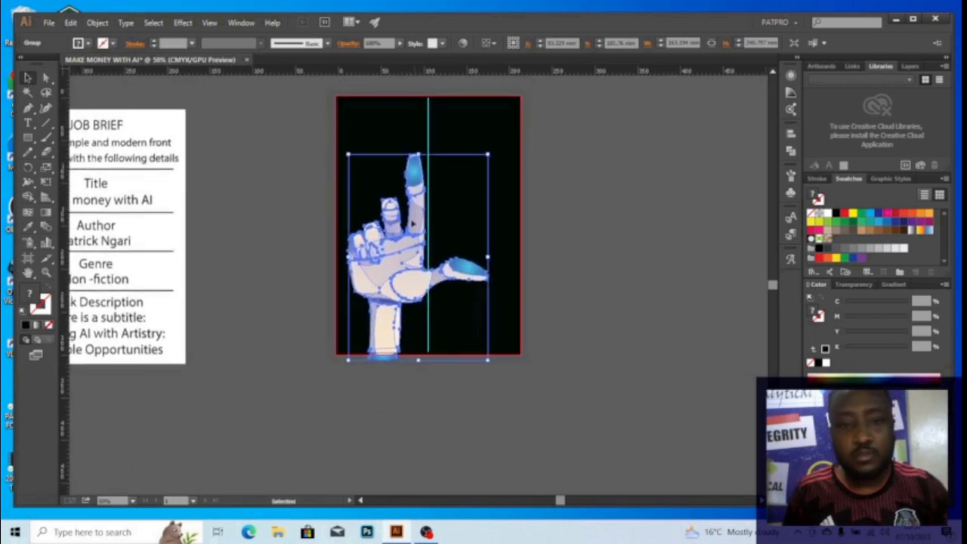
left_click_drag(414, 223, 413, 235)
Deselect the hand and recentre the view on the whole cover
left_click(588, 308)
left_click_drag(396, 382, 434, 337)
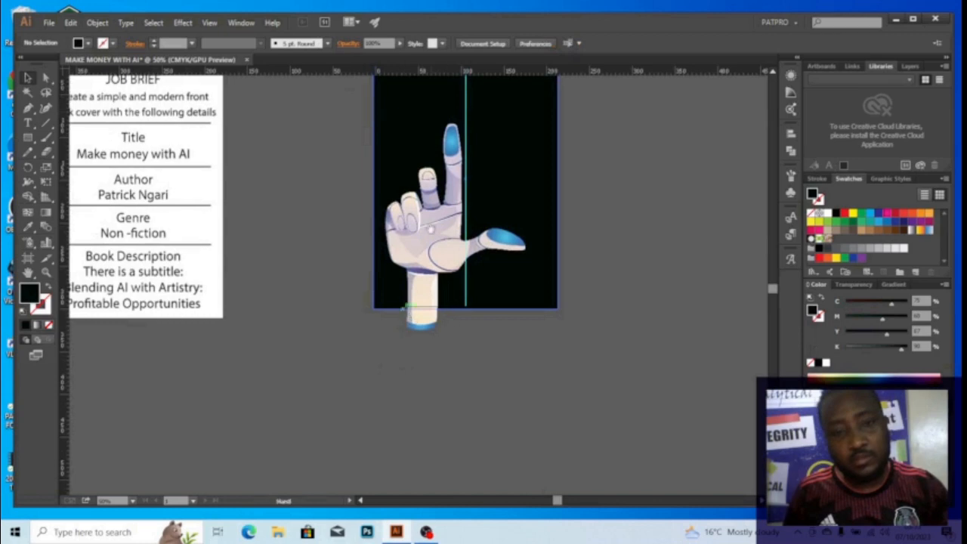
left_click_drag(431, 230, 491, 242)
left_click_drag(498, 335, 487, 410)
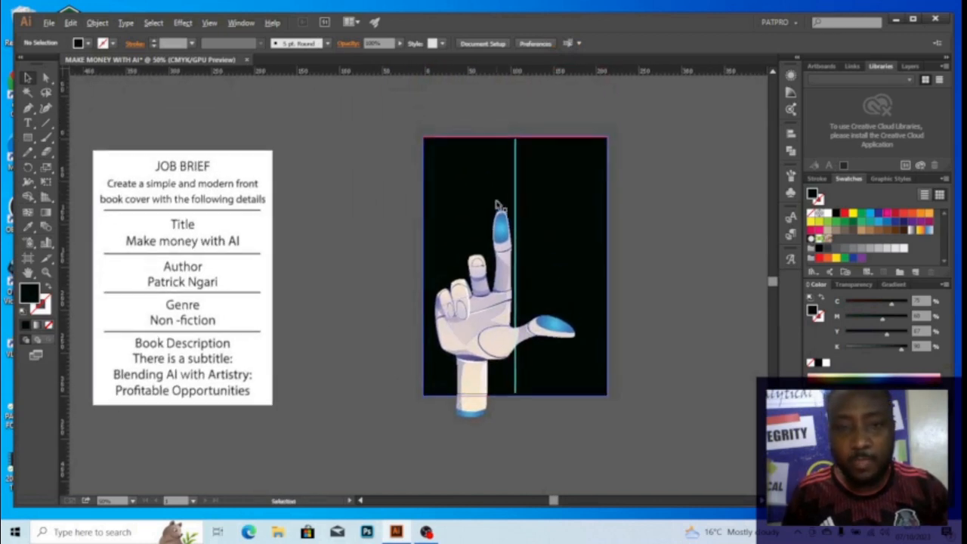
scroll(497, 204, "up", 2)
left_click_drag(508, 163, 479, 217)
scroll(492, 216, "down", 2)
left_click_drag(490, 250, 480, 232)
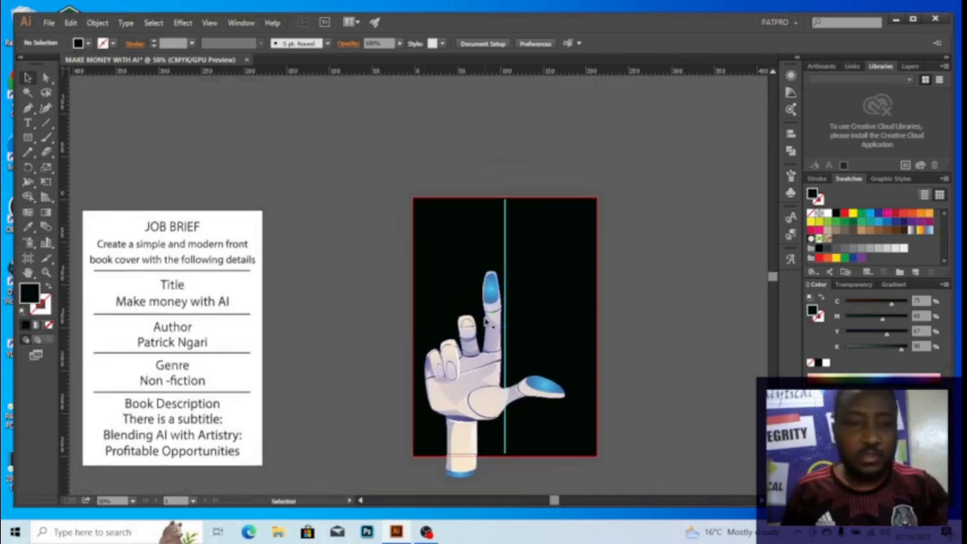
Type 'MAKE MONEY' above the cover and scale the text up
key("t")
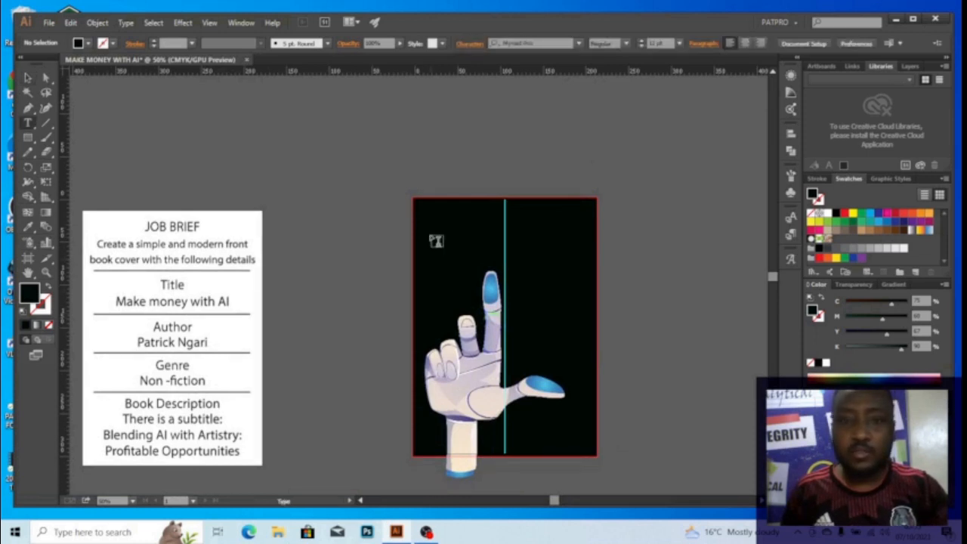
left_click(427, 150)
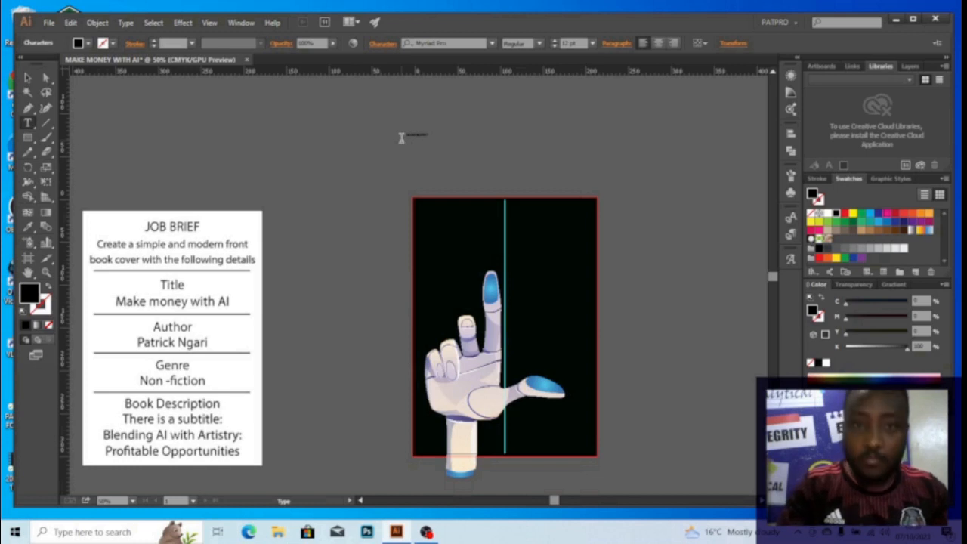
key("Escape")
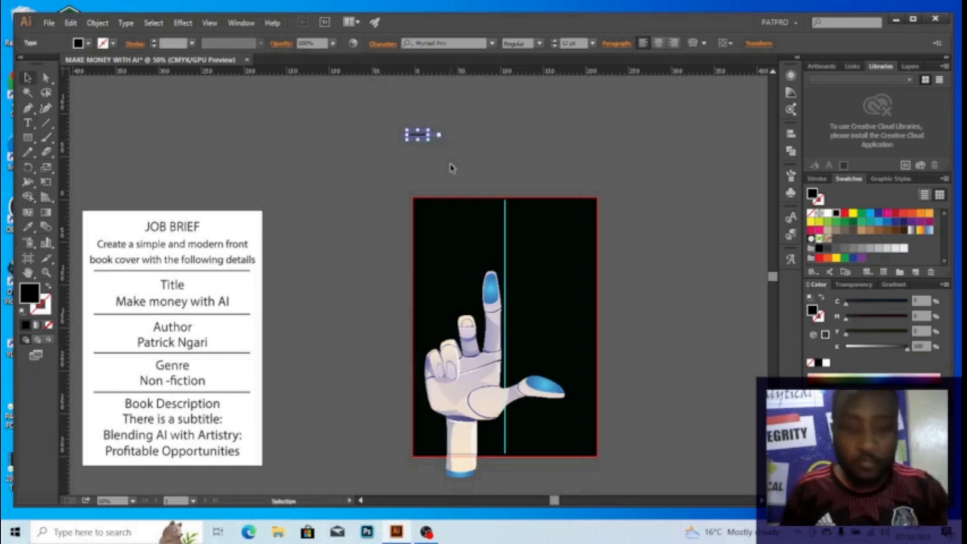
left_click_drag(430, 138, 579, 242)
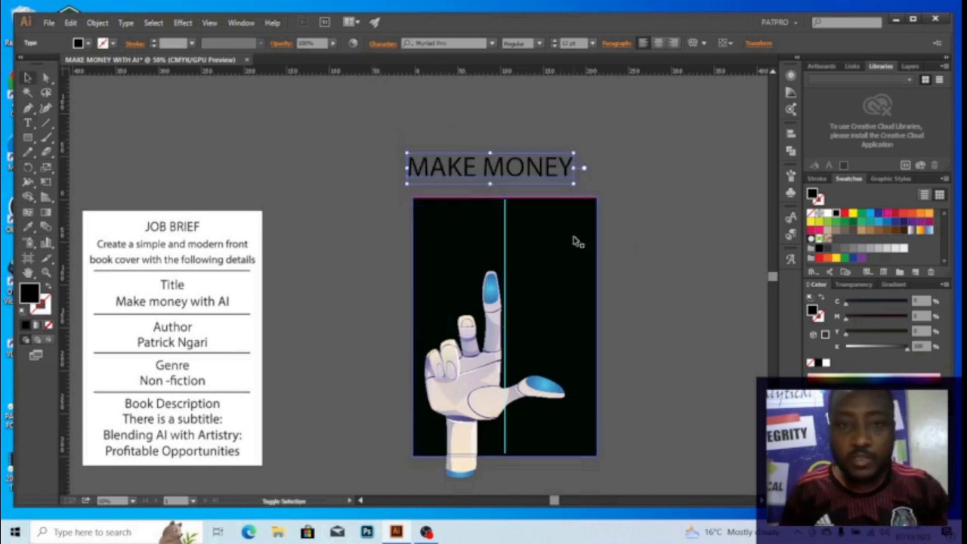
Set the MAKE MONEY headline in Arial Bold
left_click(453, 43)
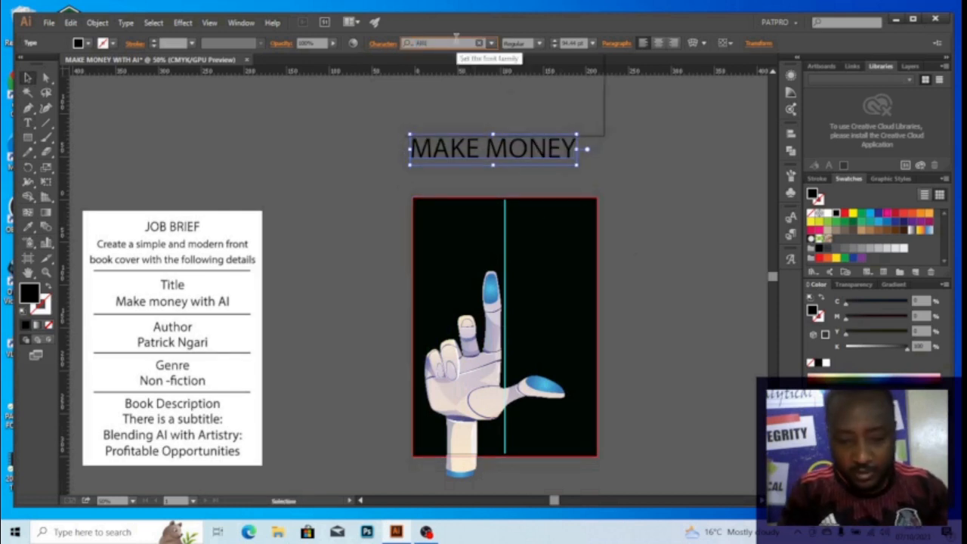
type("ARIAL")
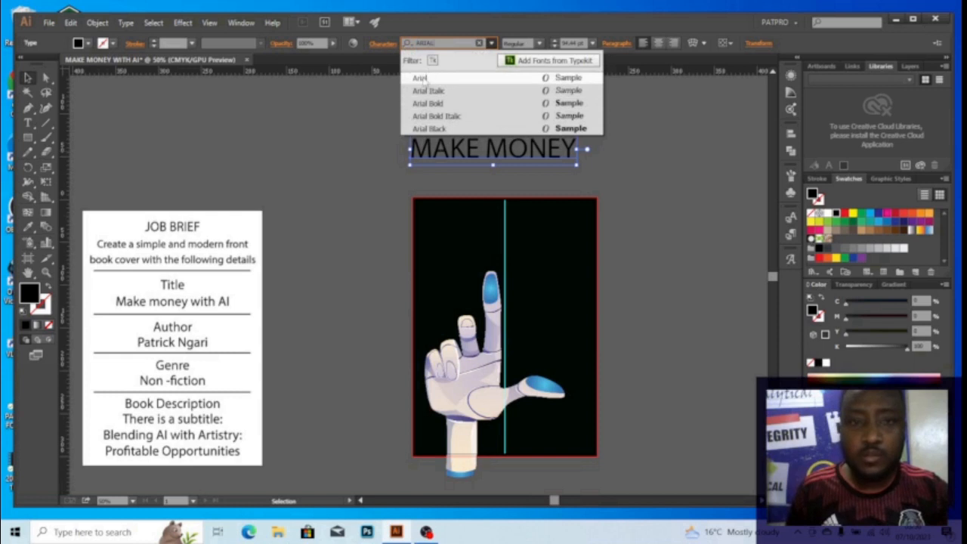
left_click(428, 78)
left_click(539, 43)
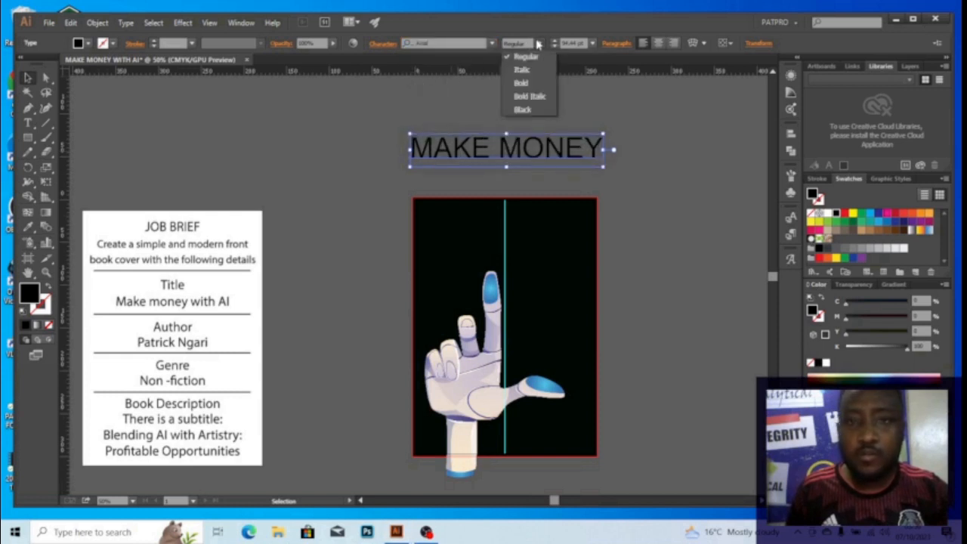
left_click(529, 81)
left_click(488, 126)
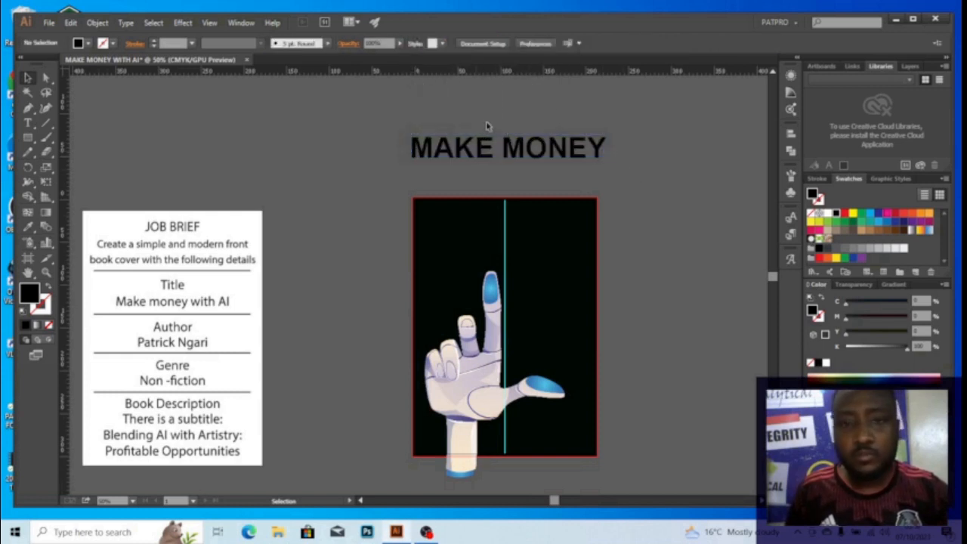
double_click(506, 155)
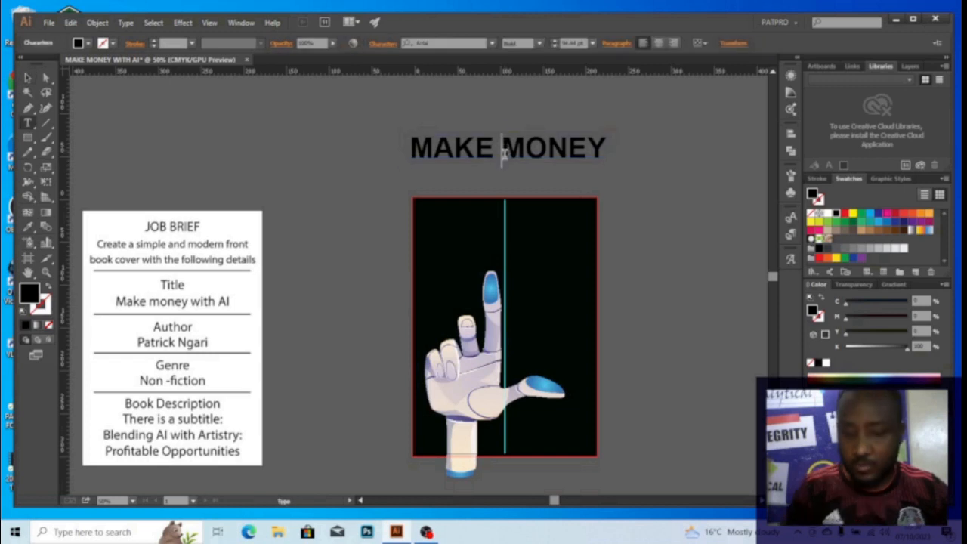
Break MAKE MONEY onto two centre-aligned lines and move it to the top of the cover
key("BackSpace")
key("Return")
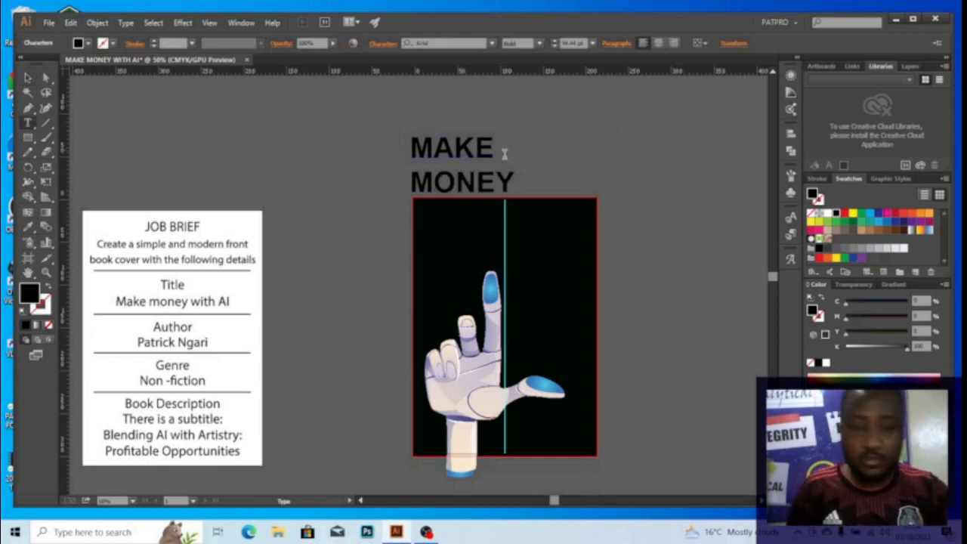
key("Escape")
left_click(507, 160)
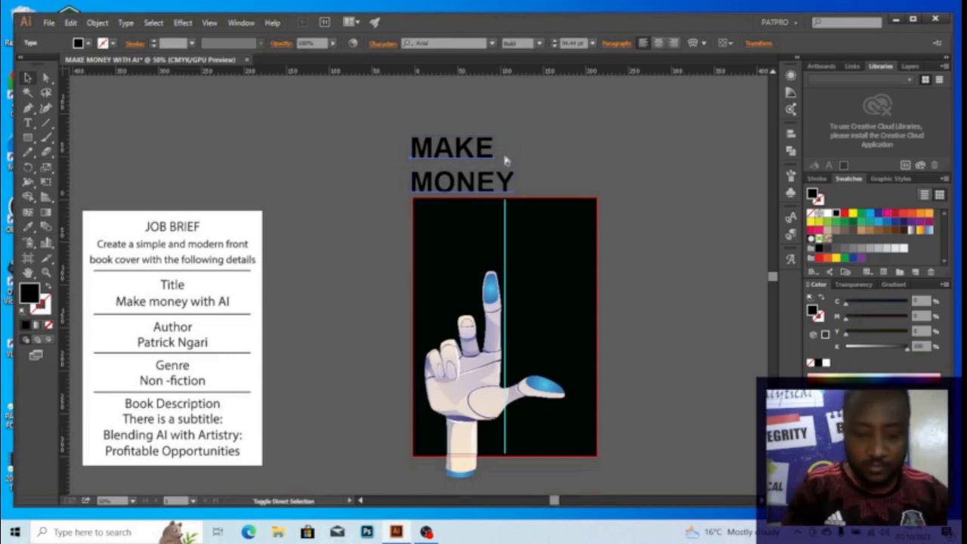
key("ctrl+shift+c")
left_click_drag(404, 165, 507, 235)
Colour the headline white and tighten its leading in three Alt+Up steps
scroll(507, 235, "up", 1)
scroll(508, 234, "up", 1)
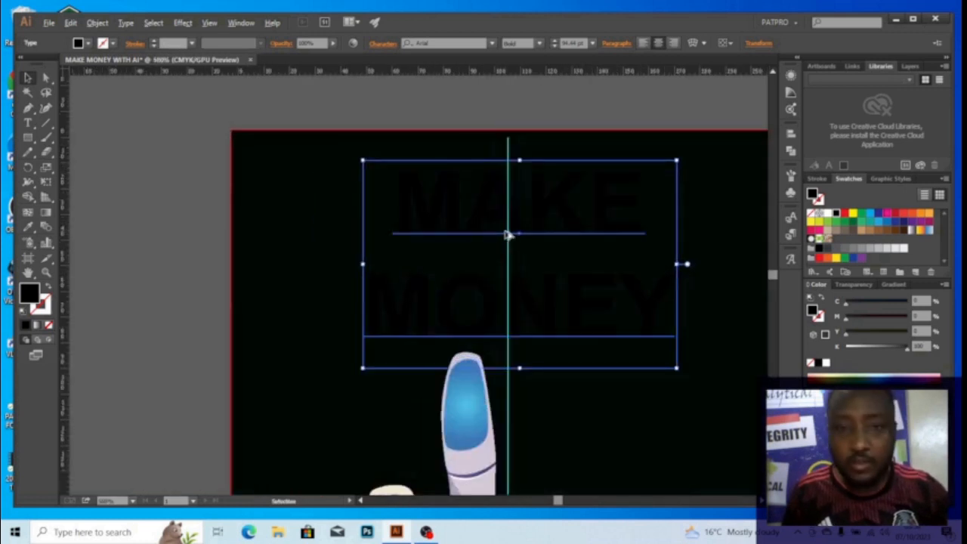
scroll(522, 229, "up", 1)
scroll(518, 228, "down", 1)
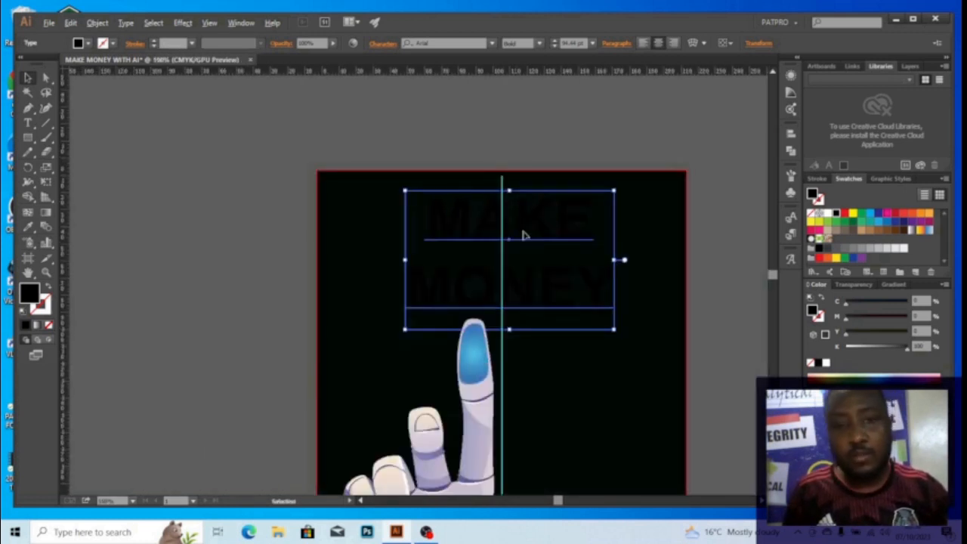
left_click(825, 363)
left_click(540, 130)
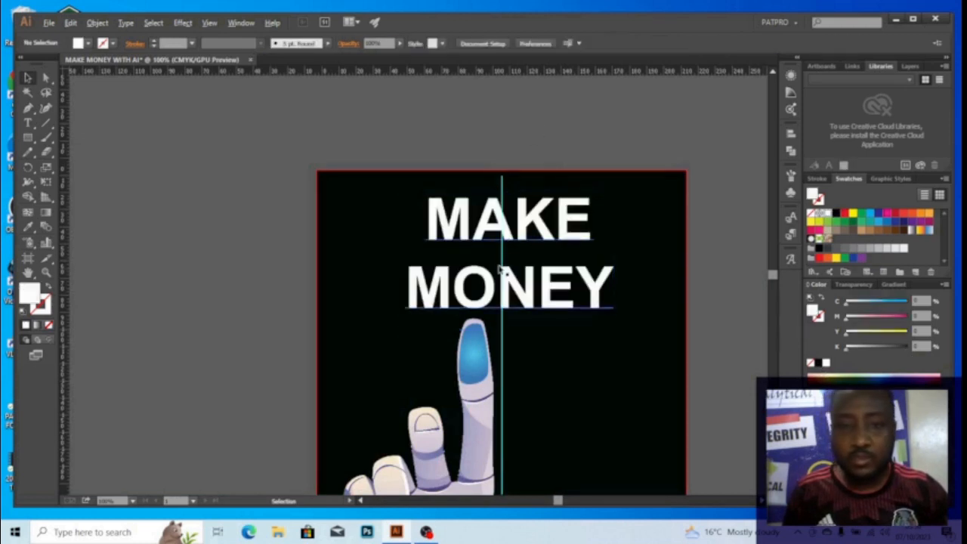
left_click(519, 224)
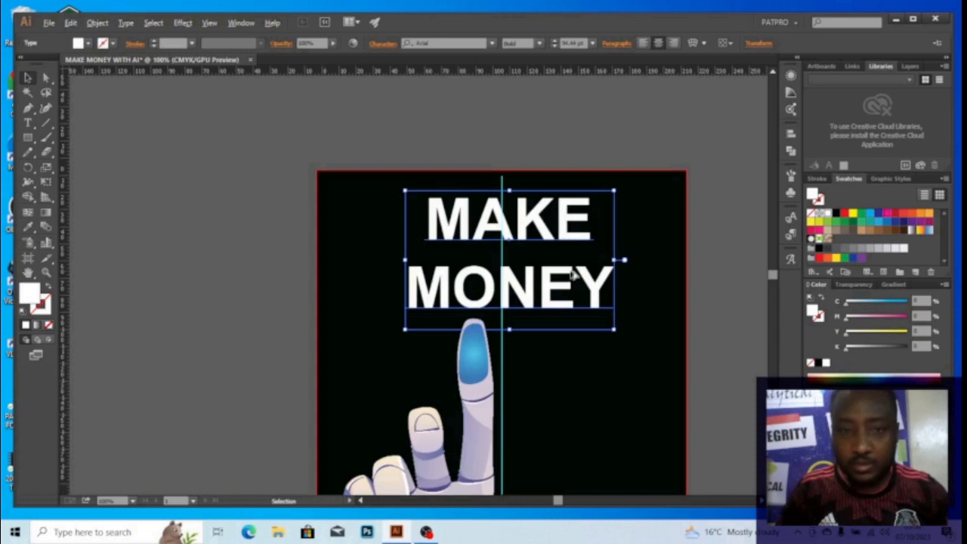
key("alt+Up")
key("alt+Up")
key("alt+Up")
key("alt+Up")
key("alt+Up")
key("alt+Up")
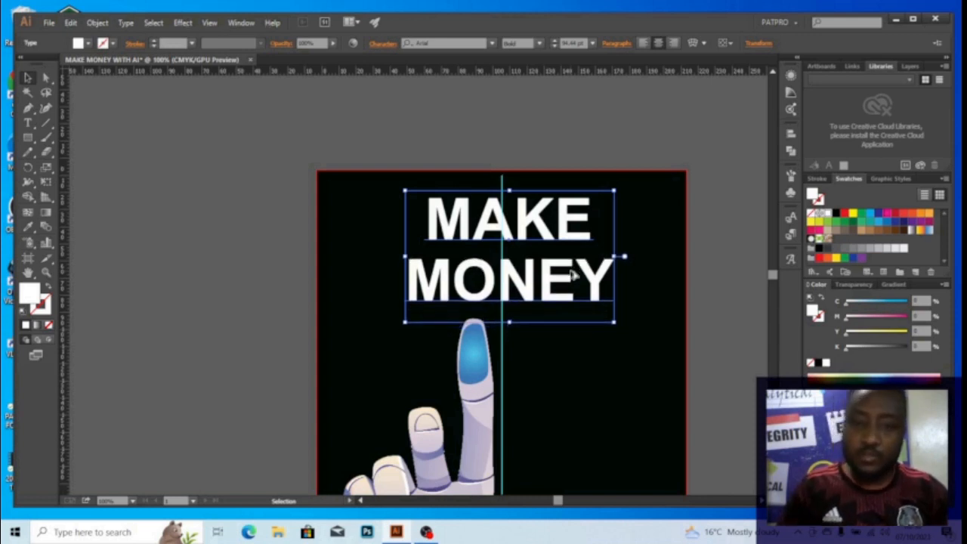
key("alt+Up")
key("alt+Up")
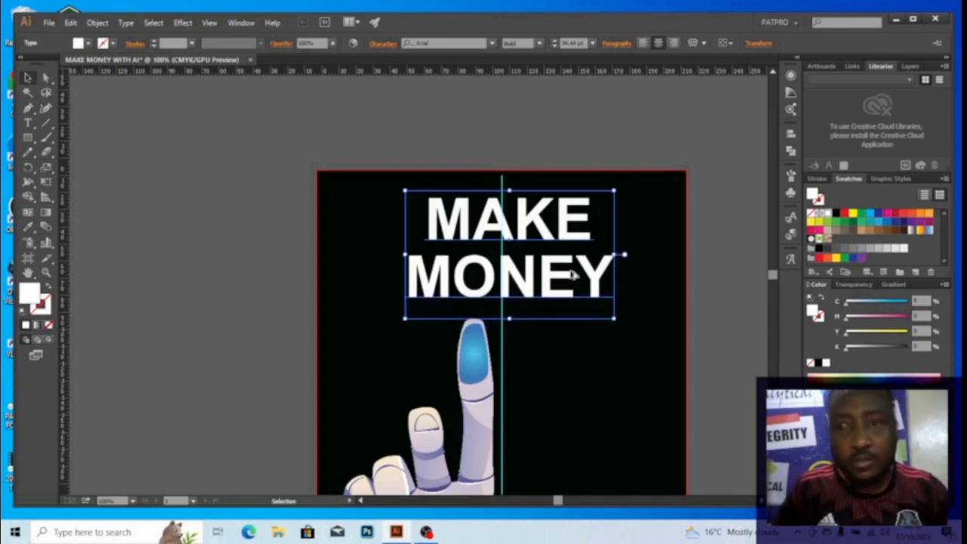
key("alt+Up")
key("alt+Up")
key("alt+Up")
key("alt+Up")
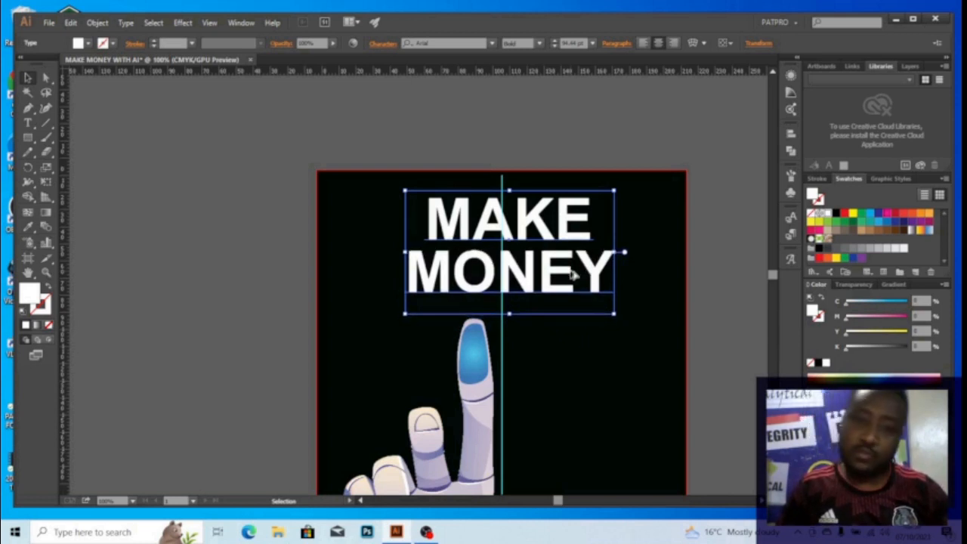
Move the robot hand straight down a little lower on the cover
left_click_drag(515, 203, 461, 154)
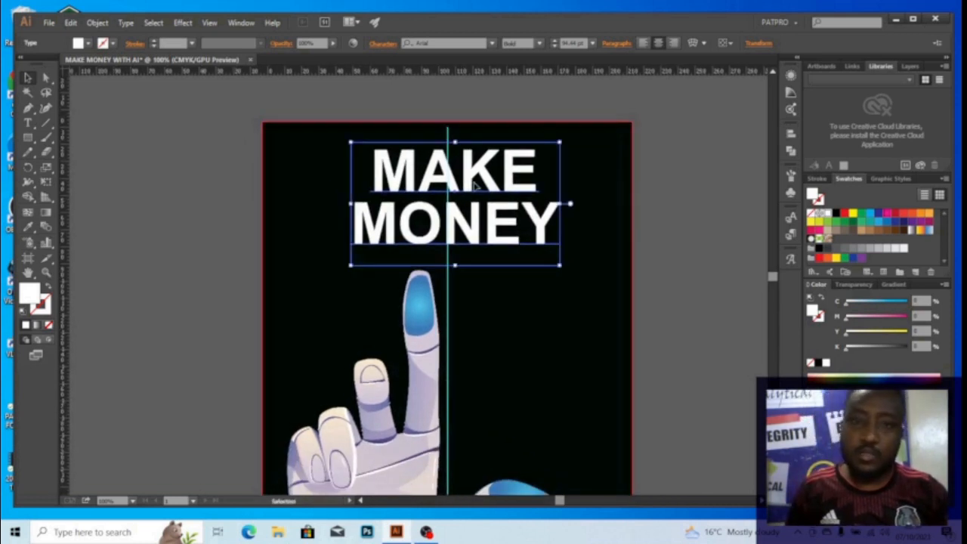
scroll(475, 215, "down", 1)
left_click_drag(475, 217, 454, 183)
left_click(592, 209)
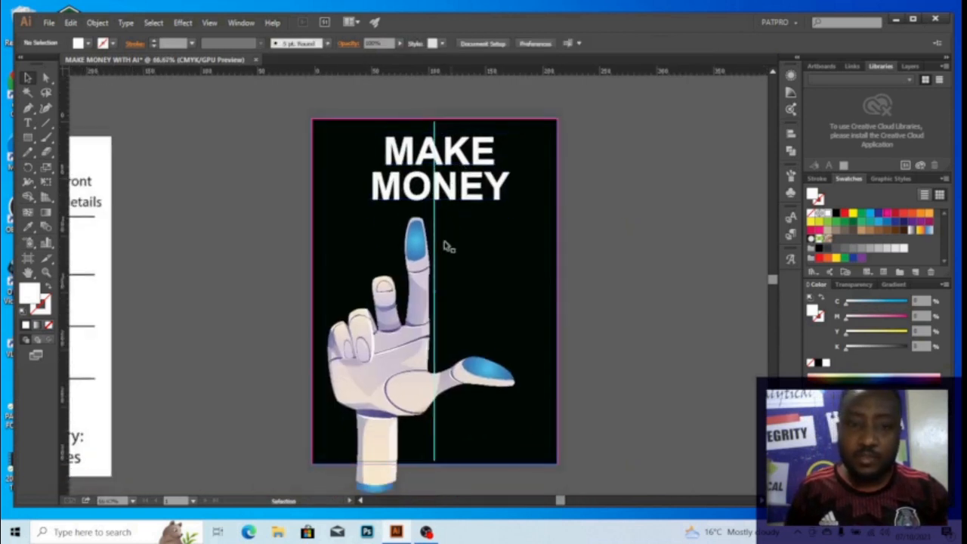
left_click_drag(443, 244, 427, 180)
left_click(416, 222)
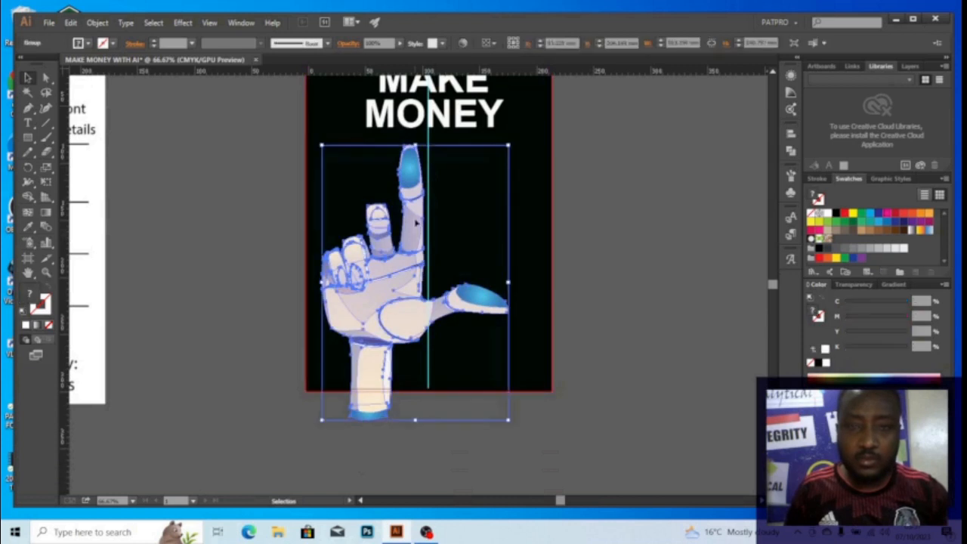
left_click_drag(415, 223, 416, 232)
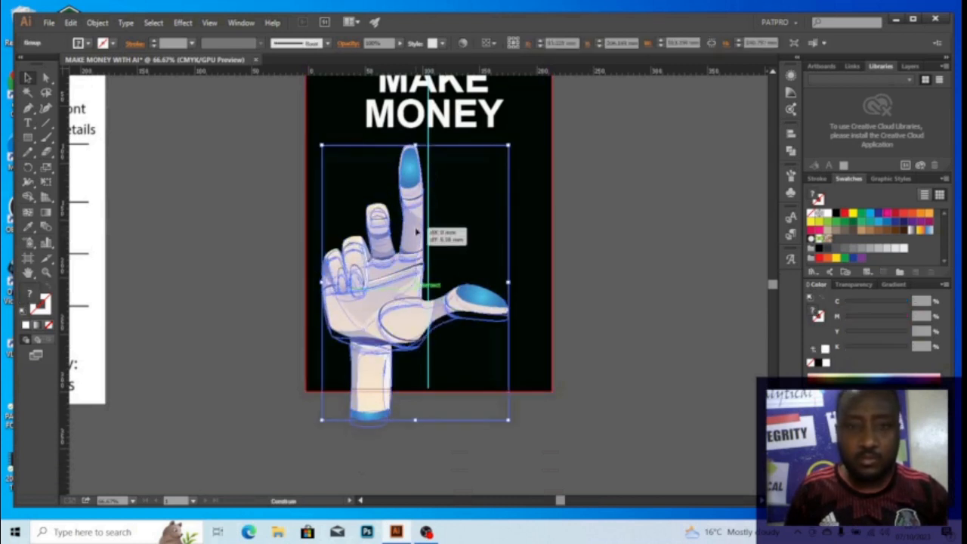
left_click_drag(417, 232, 417, 238)
Nudge the MAKE MONEY headline slightly down above the raised fingertip
left_click_drag(456, 158, 477, 220)
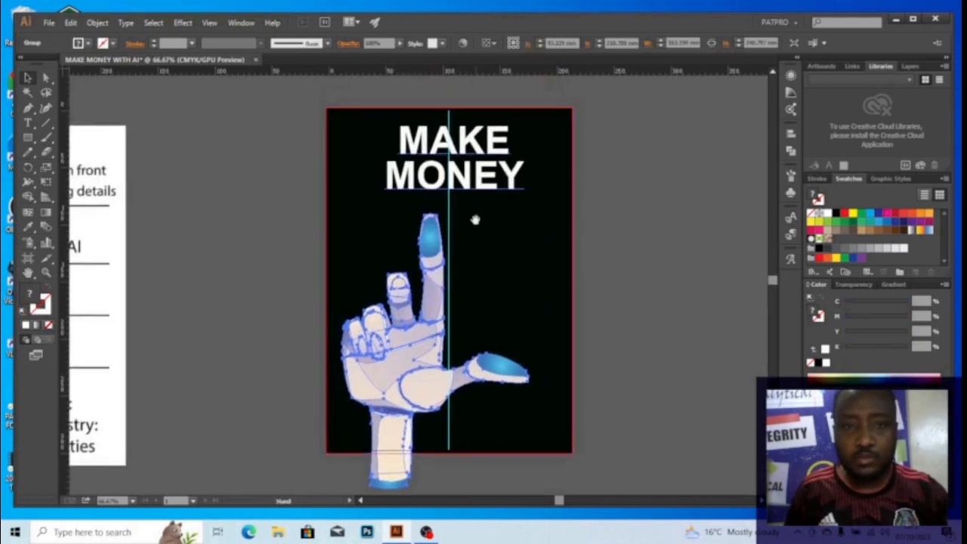
left_click(472, 178)
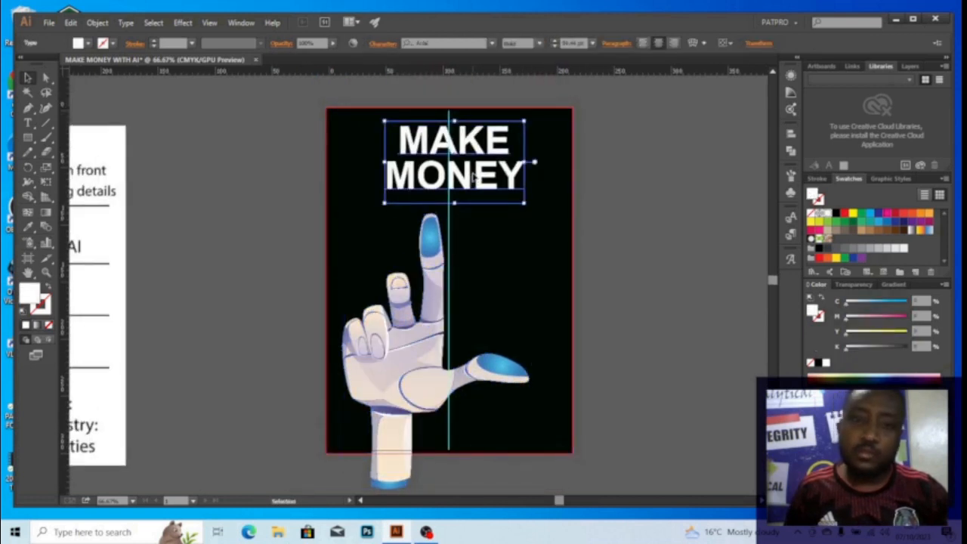
mouse_move(472, 173)
left_mouse_down()
mouse_move(477, 181)
mouse_move(453, 158)
mouse_move(460, 169)
left_mouse_up()
scroll(449, 165, "up", 5)
Enlarge the MAKE MONEY headline's font size by two increments
scroll(461, 169, "down", 5)
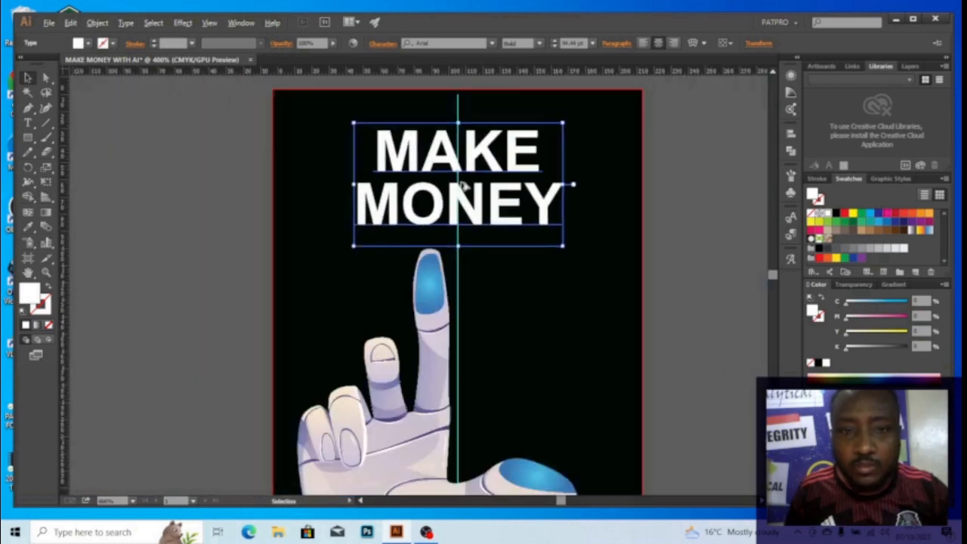
scroll(462, 185, "down", 6)
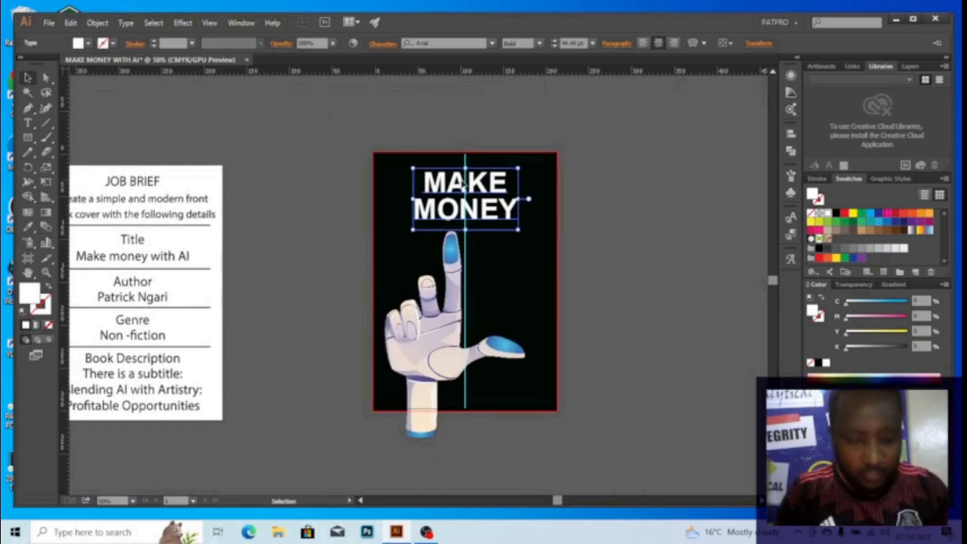
key("ctrl+shift+a")
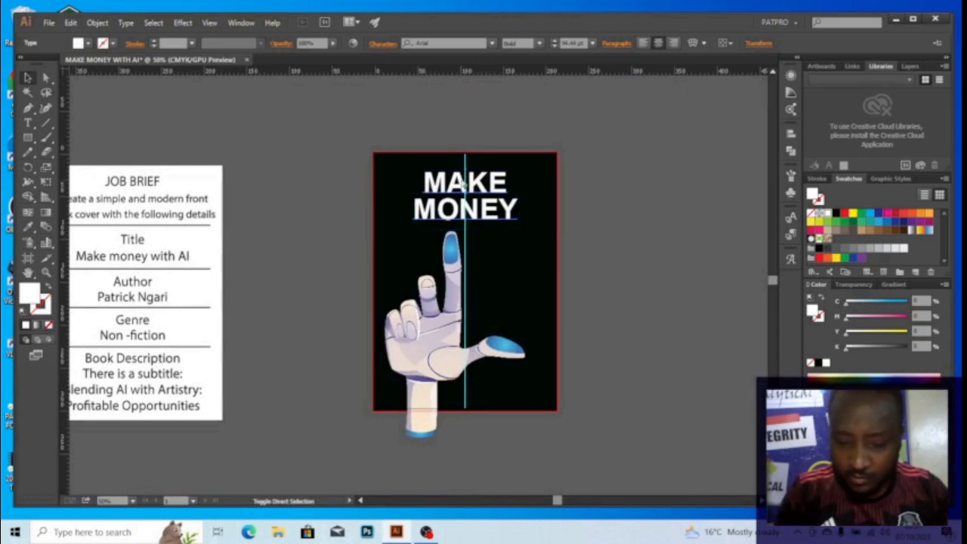
key("ctrl+shift+period")
key("ctrl+shift+period")
key("ctrl+shift+period")
key("ctrl+shift+period")
key("ctrl+shift+period")
key("ctrl+shift+period")
key("ctrl+shift+period")
key("ctrl+shift+period")
key("ctrl+shift+period")
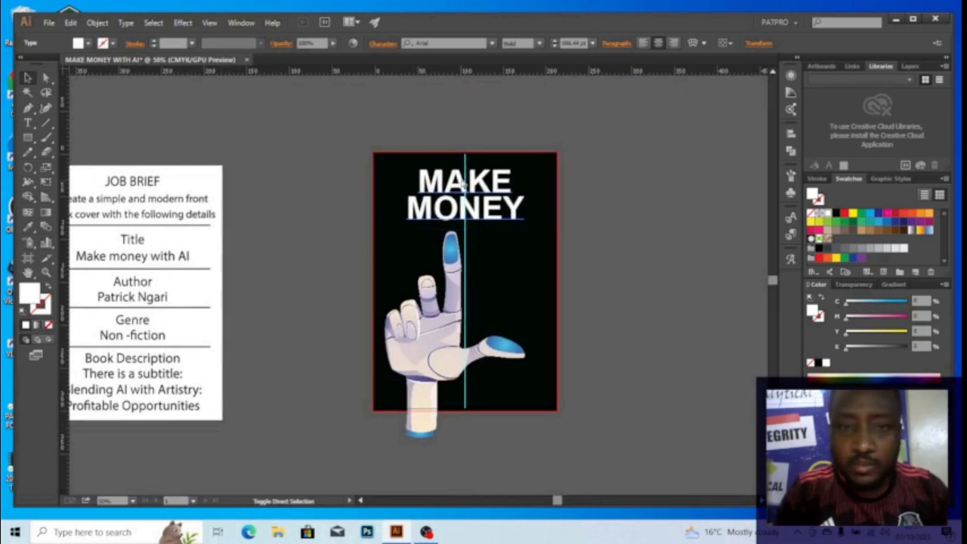
key("ctrl+shift+period")
key("ctrl+shift+period")
key("ctrl+shift+period")
key("ctrl+shift+period")
key("ctrl+shift+period")
key("ctrl+shift+period")
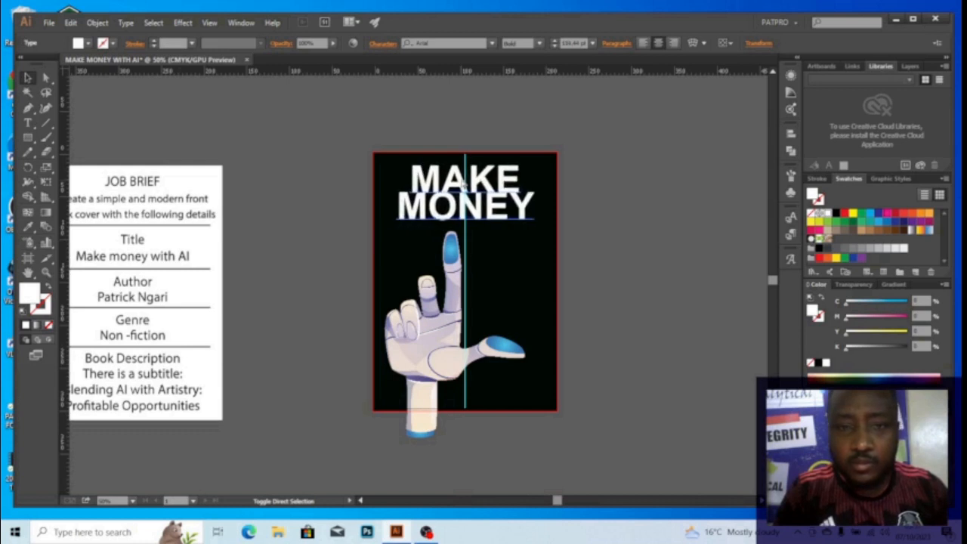
Increase the title's leading twice so MONEY sits further below MAKE
key("Escape")
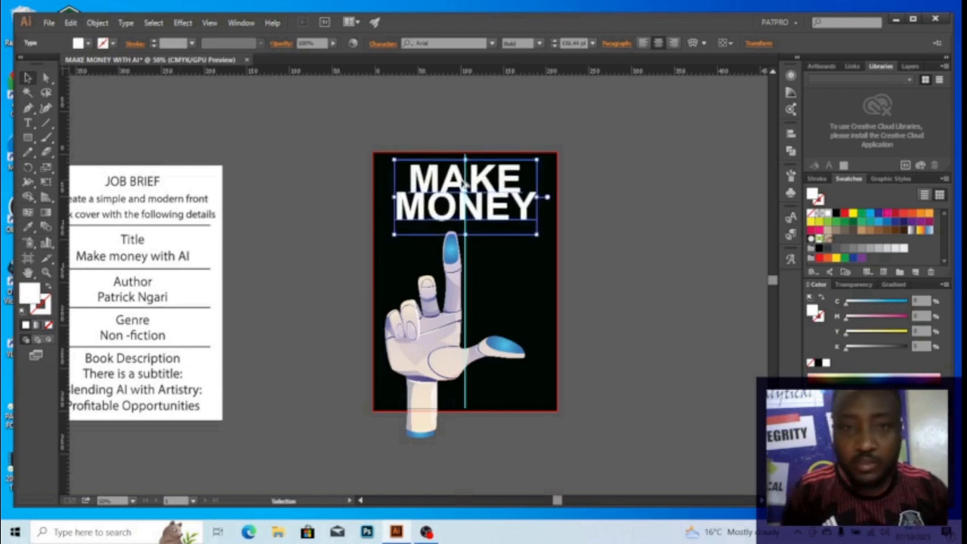
key("alt+Down")
key("alt+Down")
key("alt+Down")
key("alt+Down")
key("alt+Down")
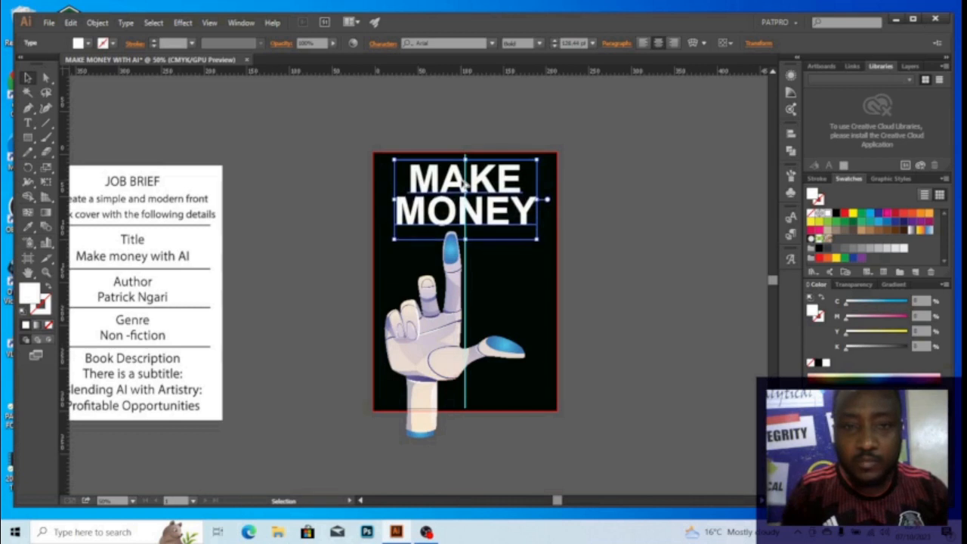
key("alt+Down")
key("alt+Down")
key("alt+Down")
key("alt+Down")
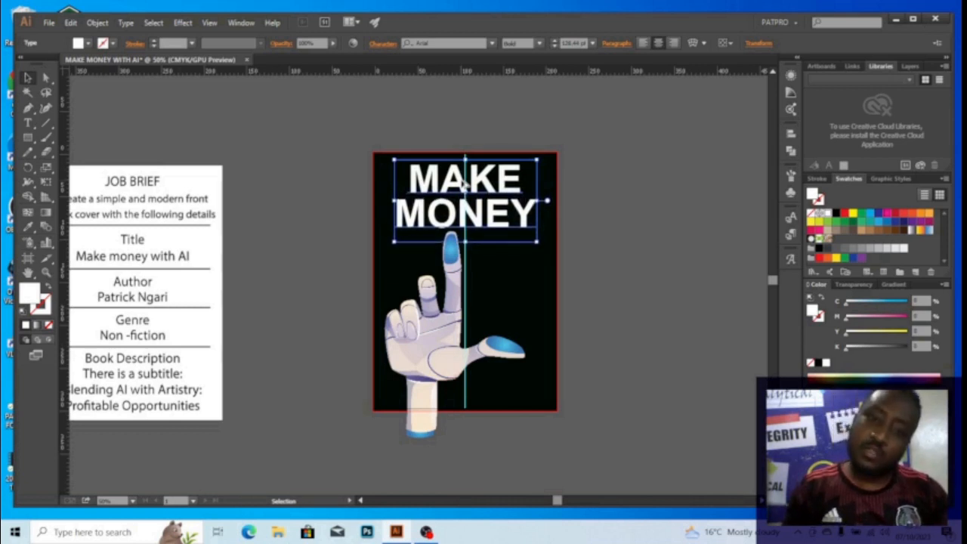
left_click(449, 123)
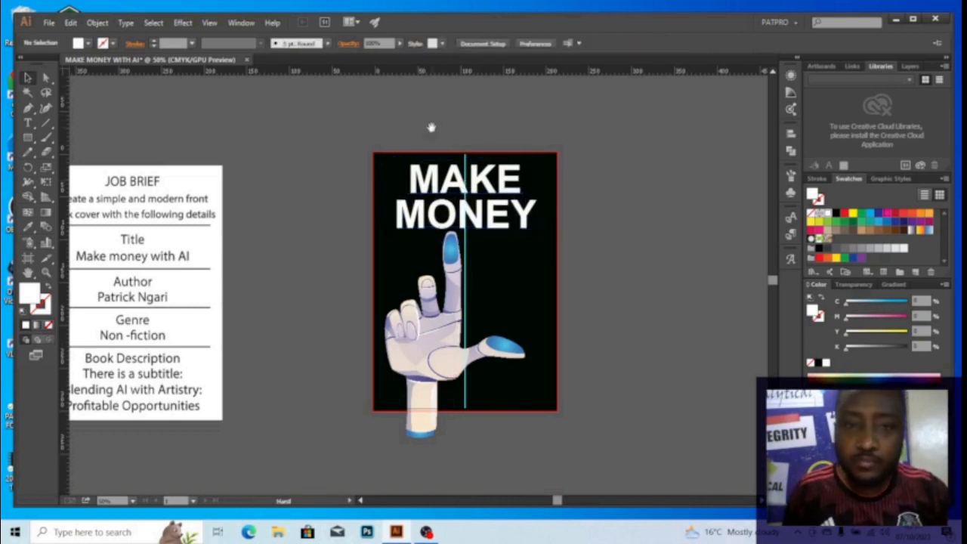
left_click_drag(432, 128, 463, 130)
Move the robot hand slightly lower on the cover
left_click(510, 186)
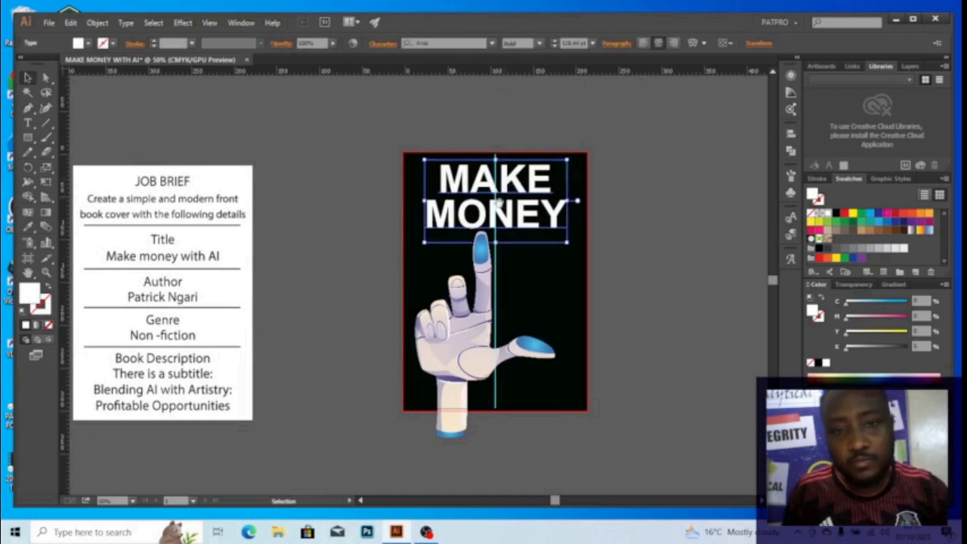
left_click_drag(497, 203, 491, 149)
left_click(478, 219)
left_click_drag(478, 221, 479, 234)
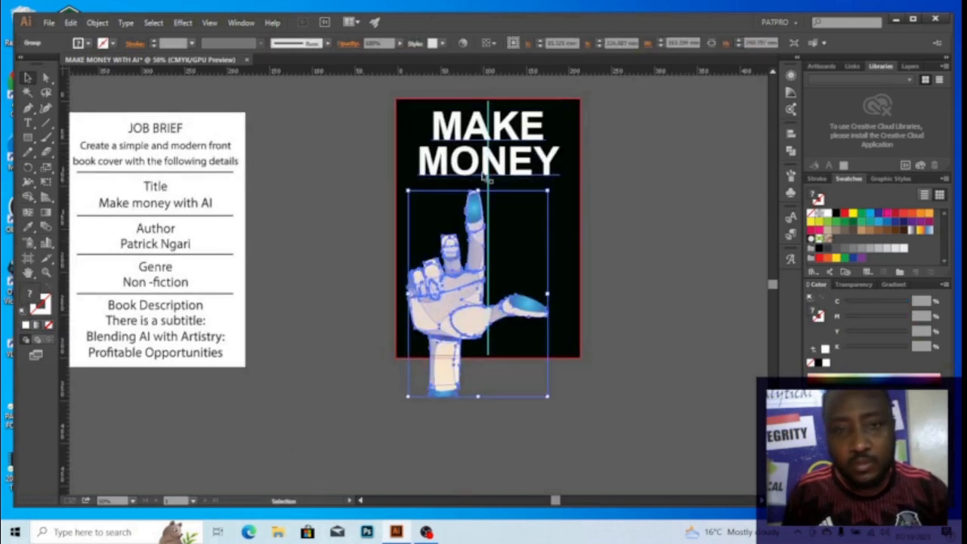
Lower the MAKE MONEY title about 4.5 mm and shift the robot hand about 5 mm left
left_click_drag(489, 167, 491, 176)
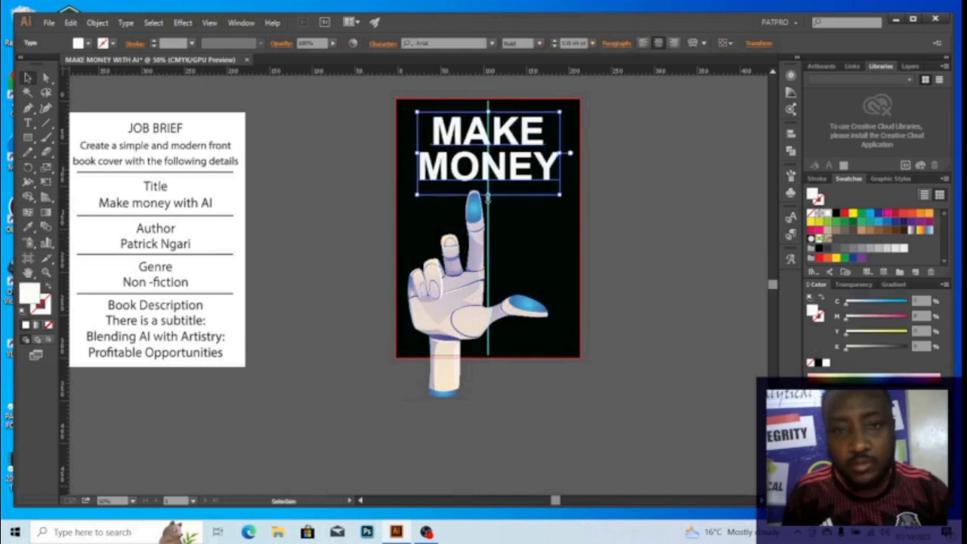
left_click(476, 233)
scroll(424, 199, "up", 1)
left_click_drag(424, 183, 478, 216)
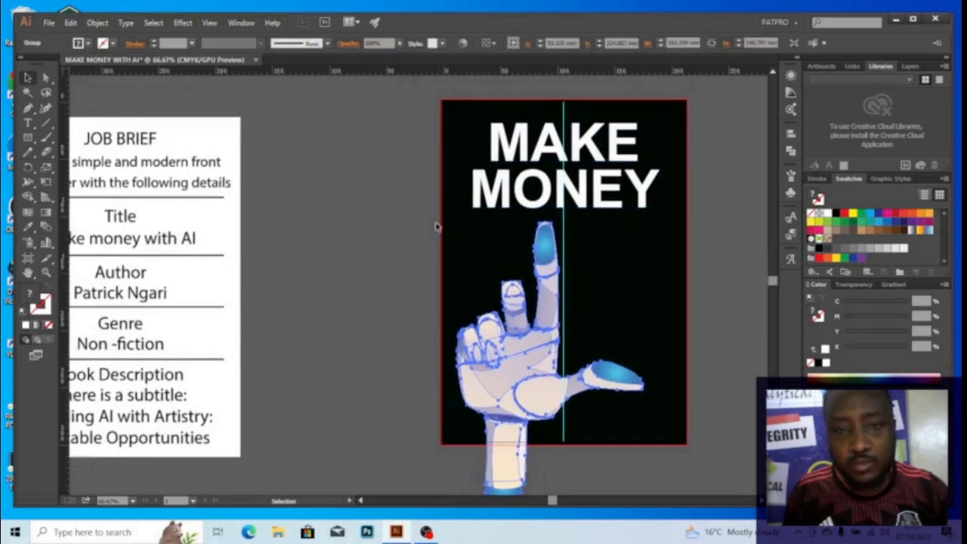
left_click_drag(541, 242, 532, 248)
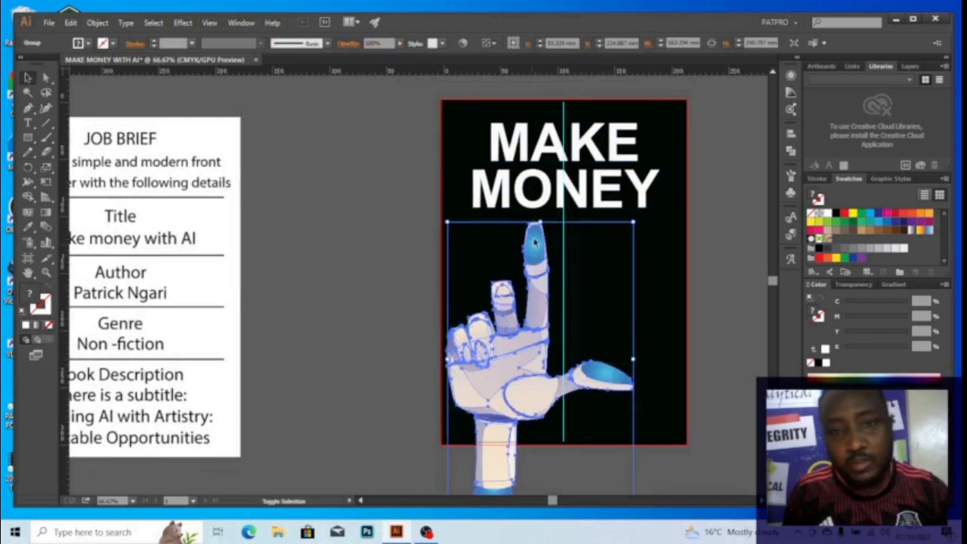
Lower the MAKE MONEY title a further 7 mm
left_click(546, 219)
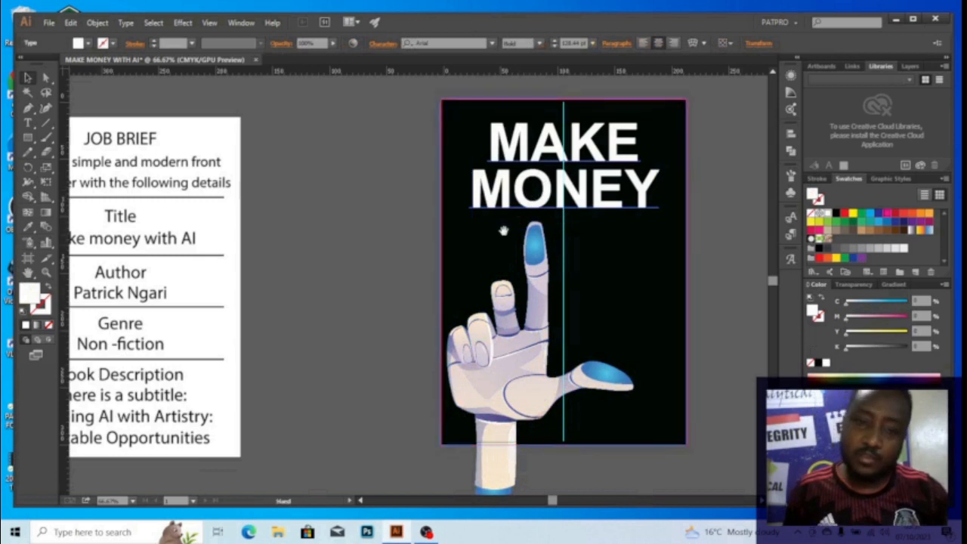
left_click_drag(504, 230, 441, 257)
left_click_drag(543, 249, 504, 252)
left_click(596, 207)
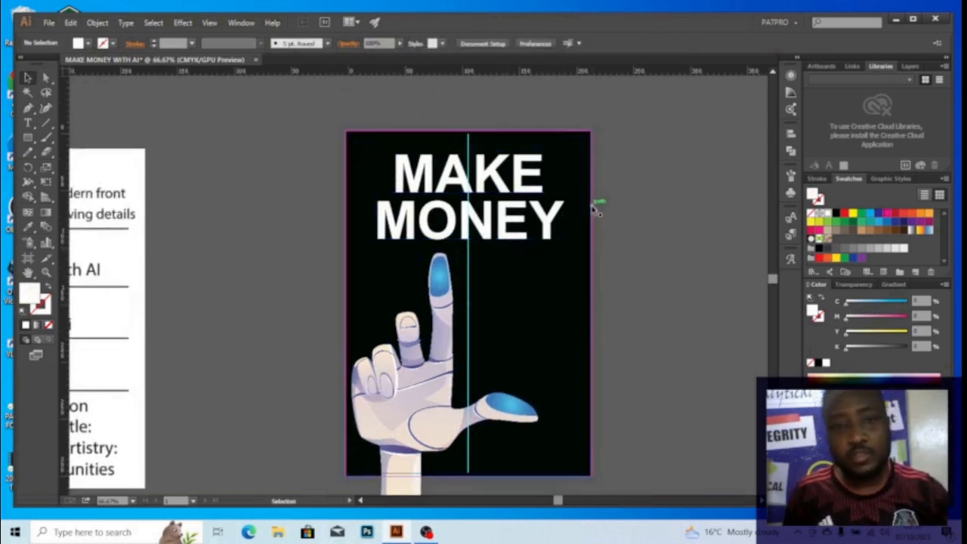
left_click(493, 186)
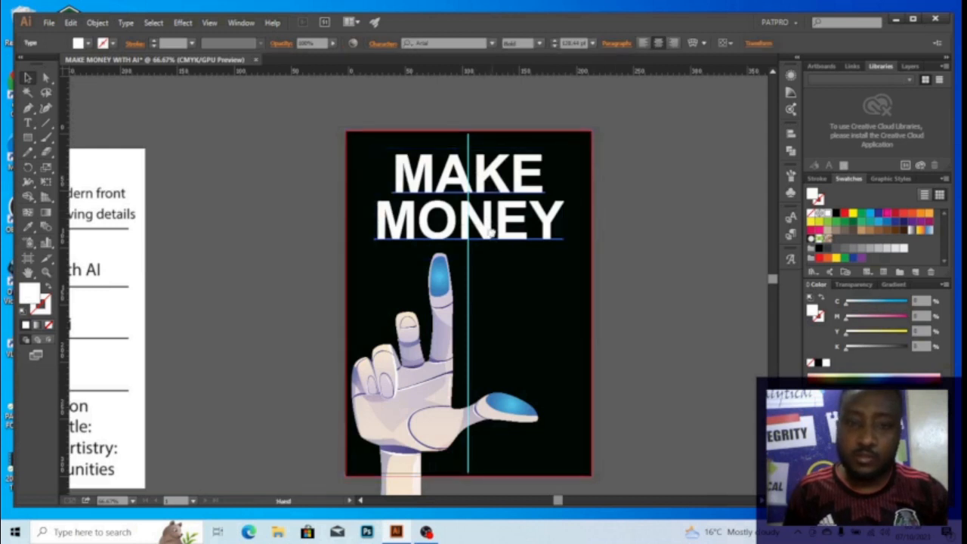
left_click_drag(491, 241, 495, 207)
scroll(463, 176, "up", 2)
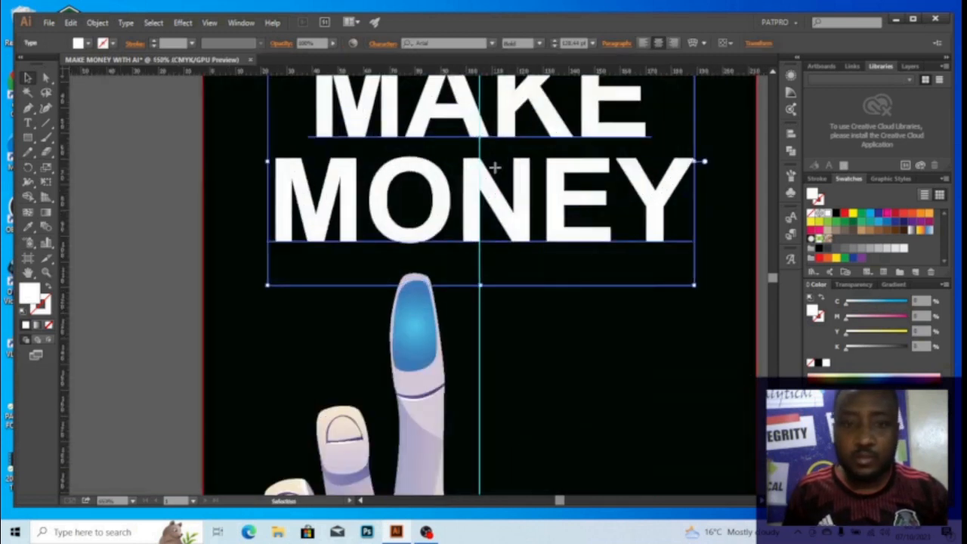
left_click_drag(496, 167, 497, 195)
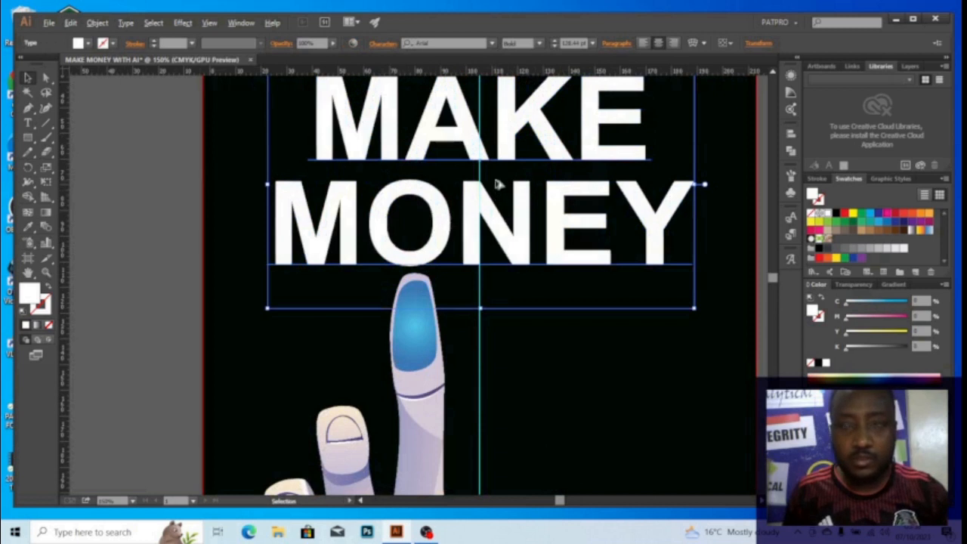
Recentre the view on the full cover and bring up the Open file dialog
scroll(496, 184, "down", 2)
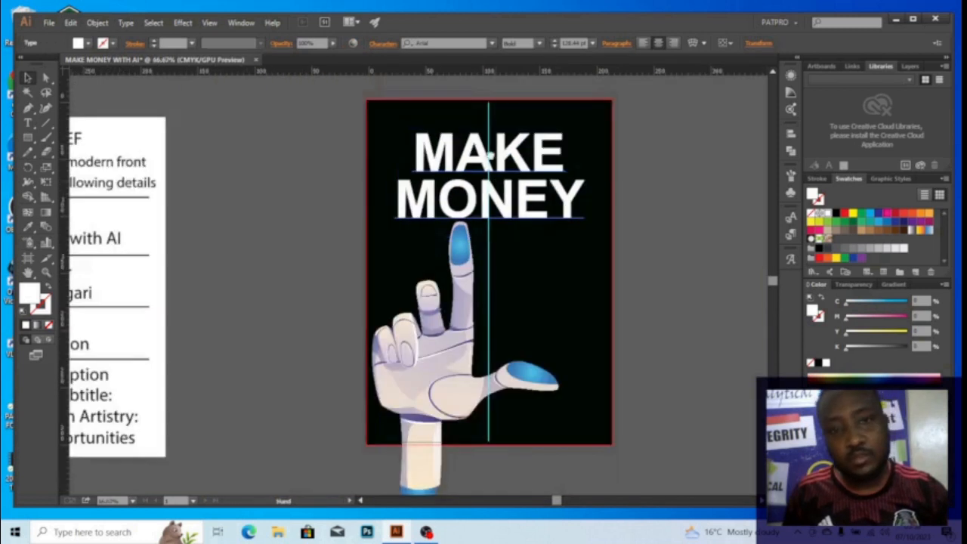
left_click_drag(487, 155, 465, 142)
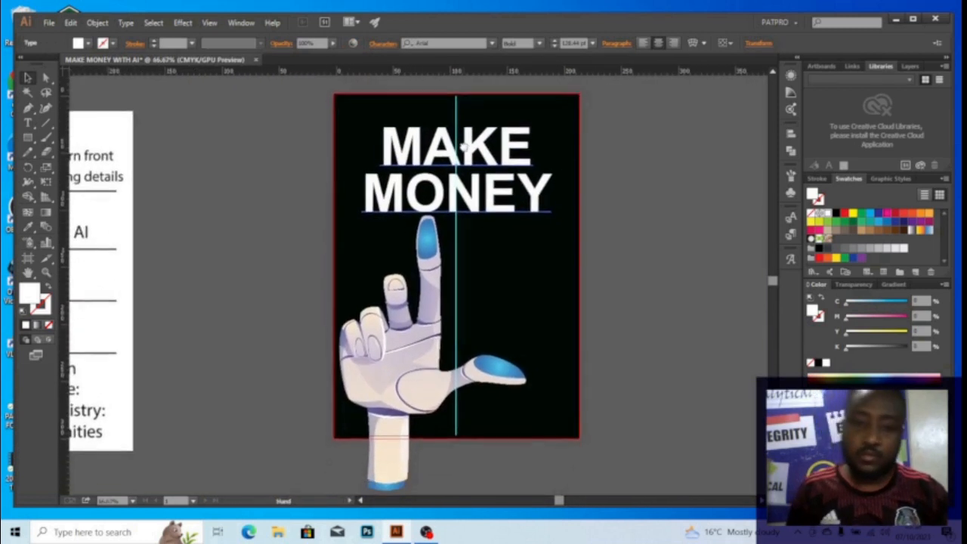
scroll(486, 162, "down", 1)
left_click_drag(482, 177, 483, 200)
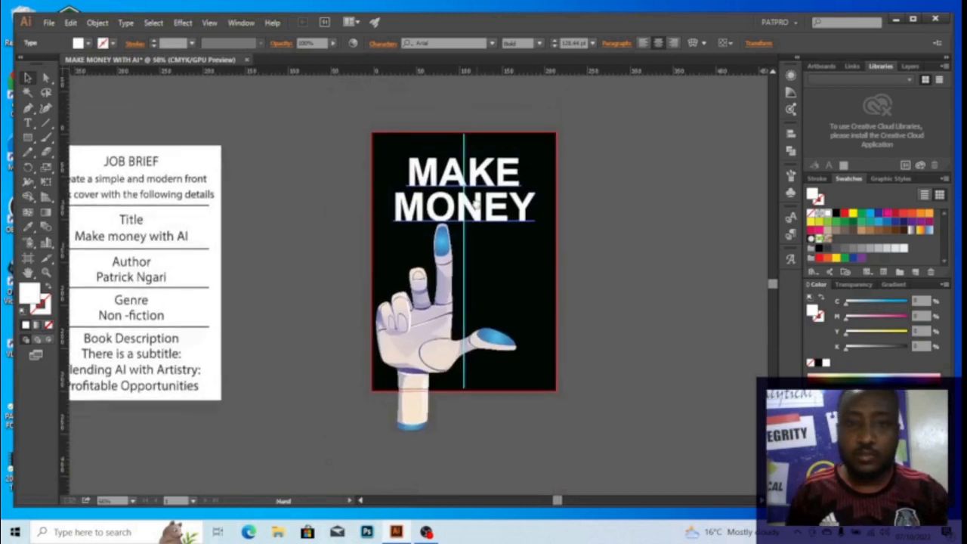
left_click(601, 216)
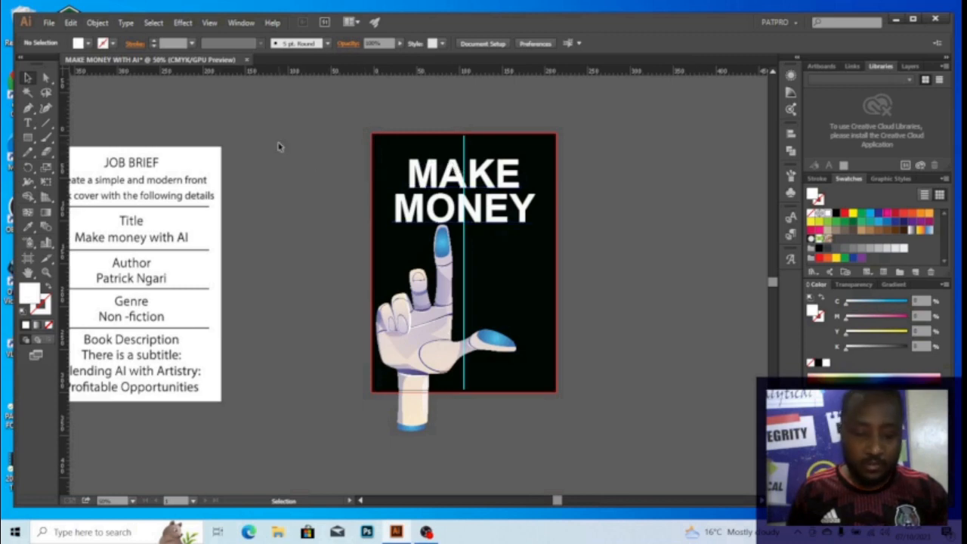
key("a")
key("ctrl+o")
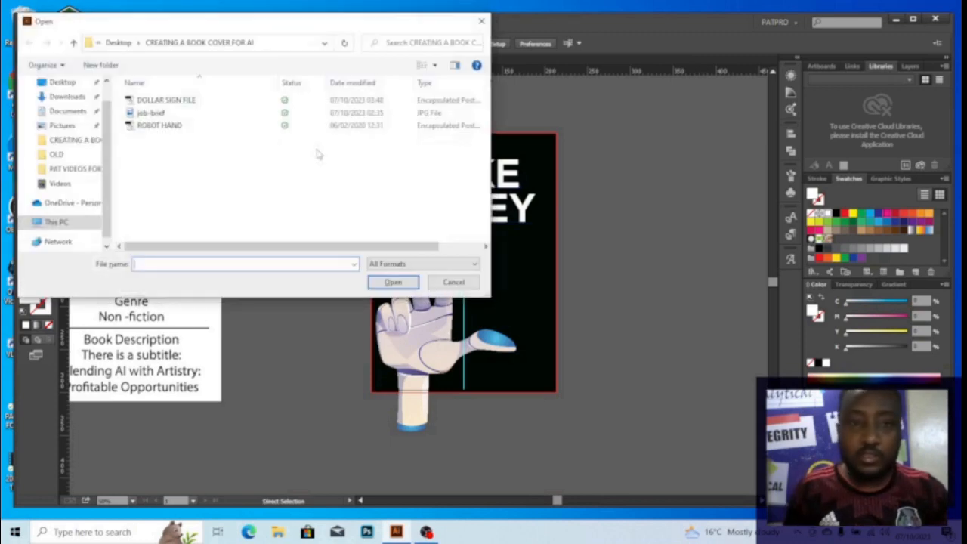
Open DOLLAR SIGN FILE and cut away its green background, leaving the coin
left_click(181, 104)
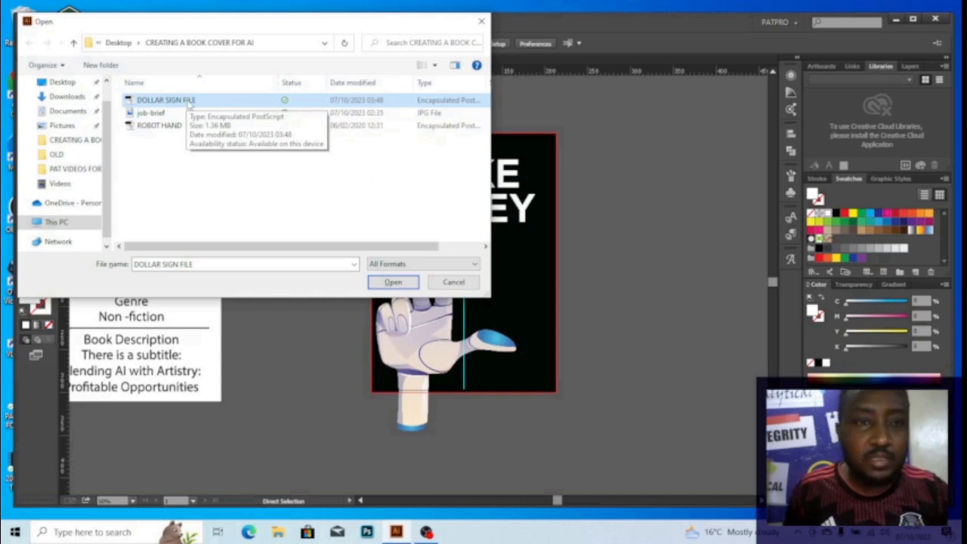
left_click(393, 282)
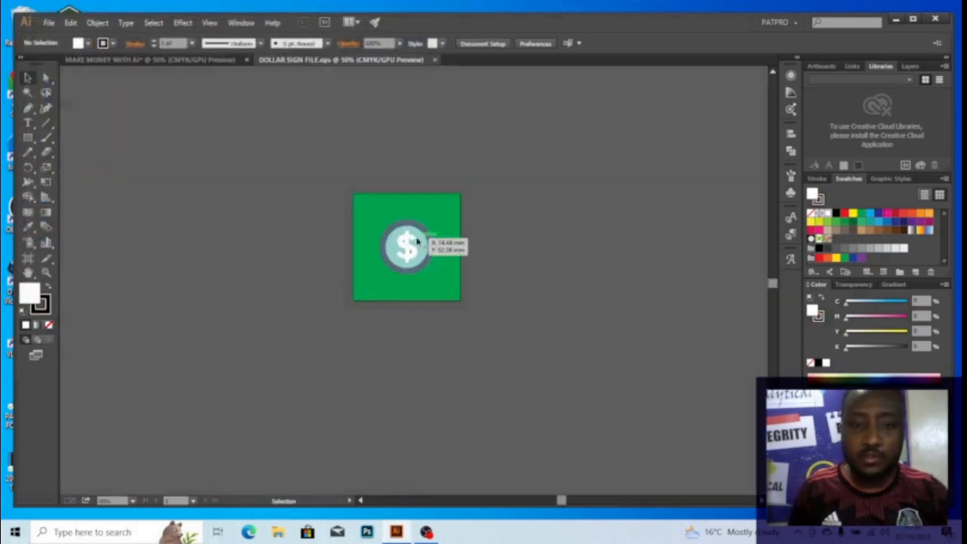
left_click(412, 245)
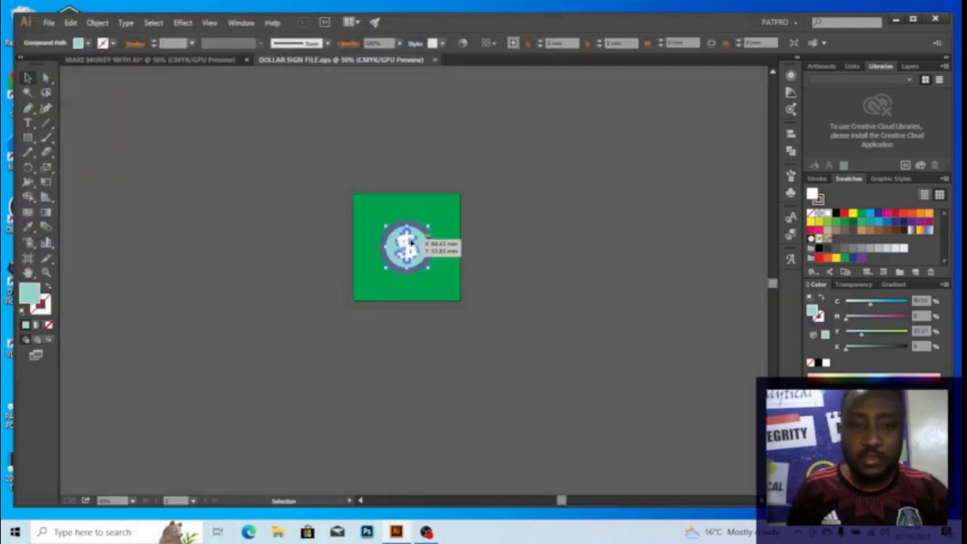
scroll(412, 245, "up", 3)
left_click(446, 202, "shift")
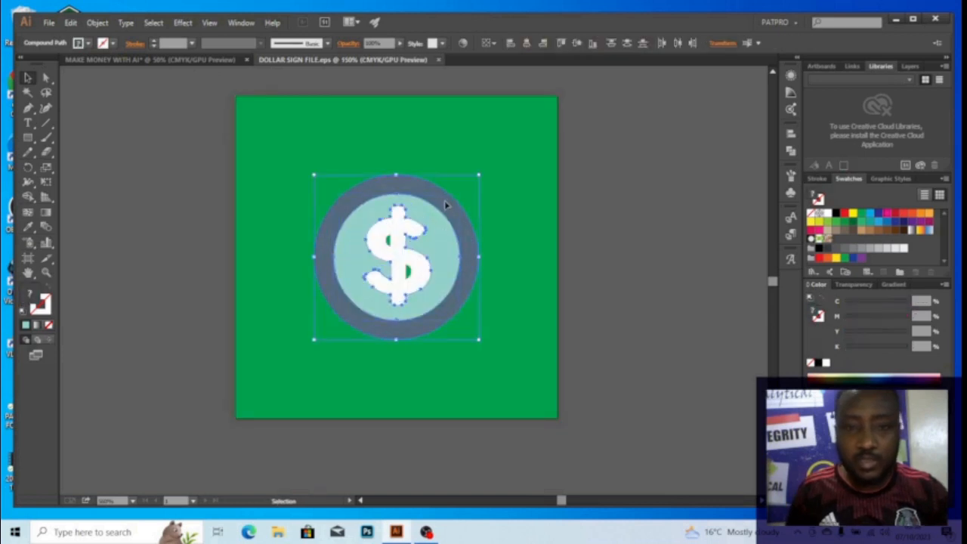
key("ctrl+x")
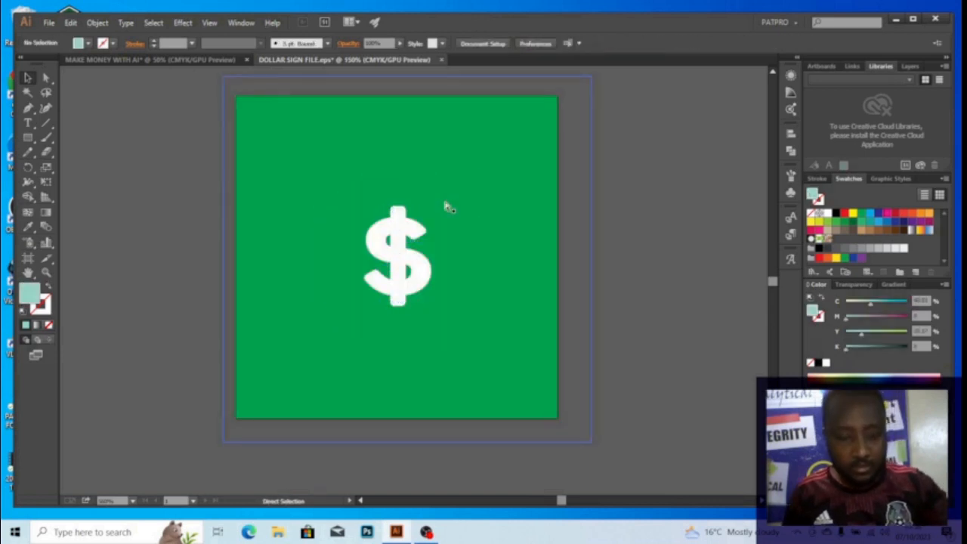
key("ctrl+z")
left_click(643, 180)
left_click(556, 168)
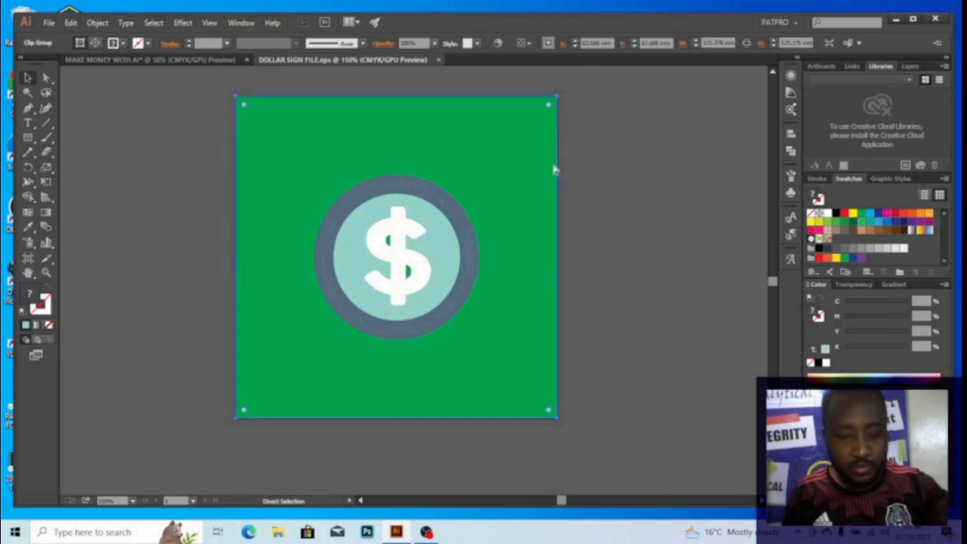
key("ctrl+x")
Copy the whole coin and close DOLLAR SIGN FILE without saving
left_click_drag(330, 195, 486, 364)
key("ctrl")
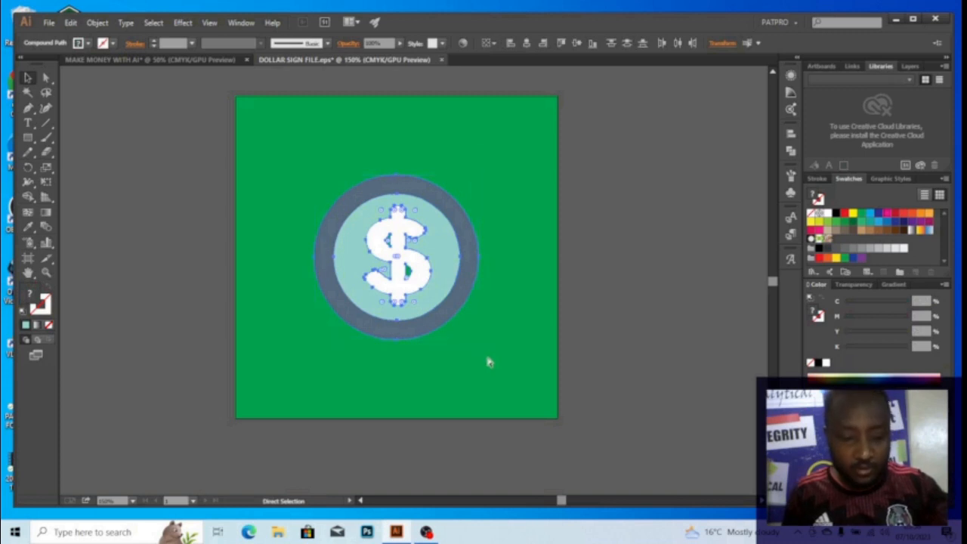
key("ctrl+w")
key("Tab")
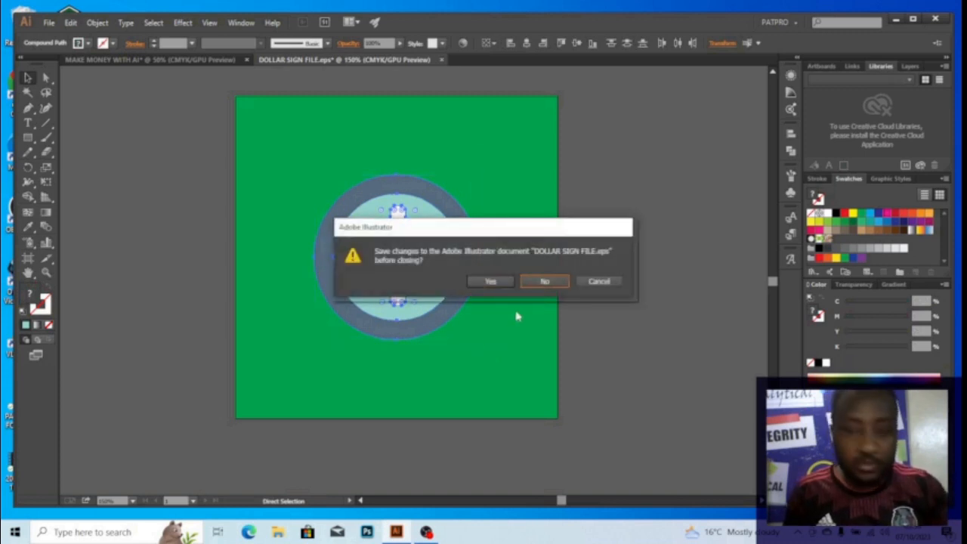
left_click(549, 288)
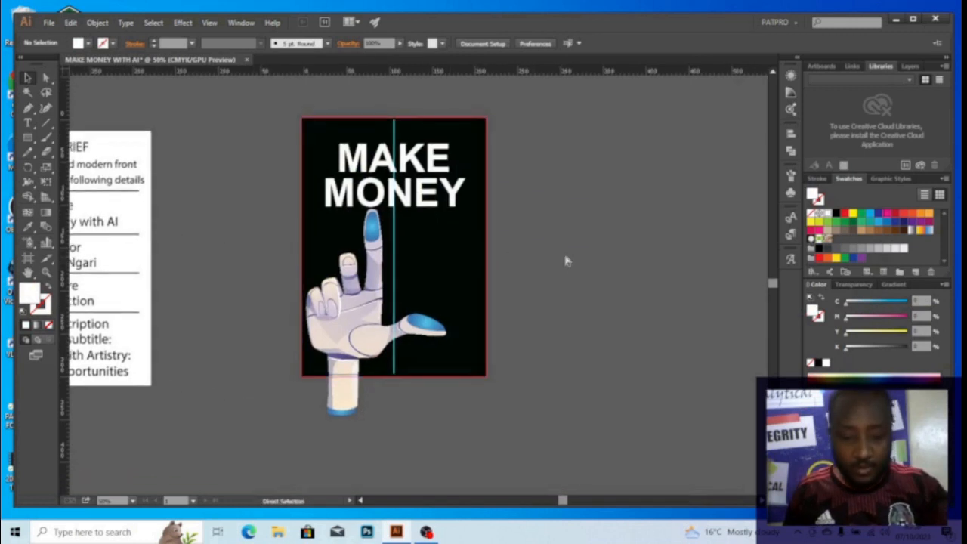
Paste the coin and place it off the artboard, up and right of the cover
key("ctrl+v")
key("ctrl+=")
key("ctrl+=")
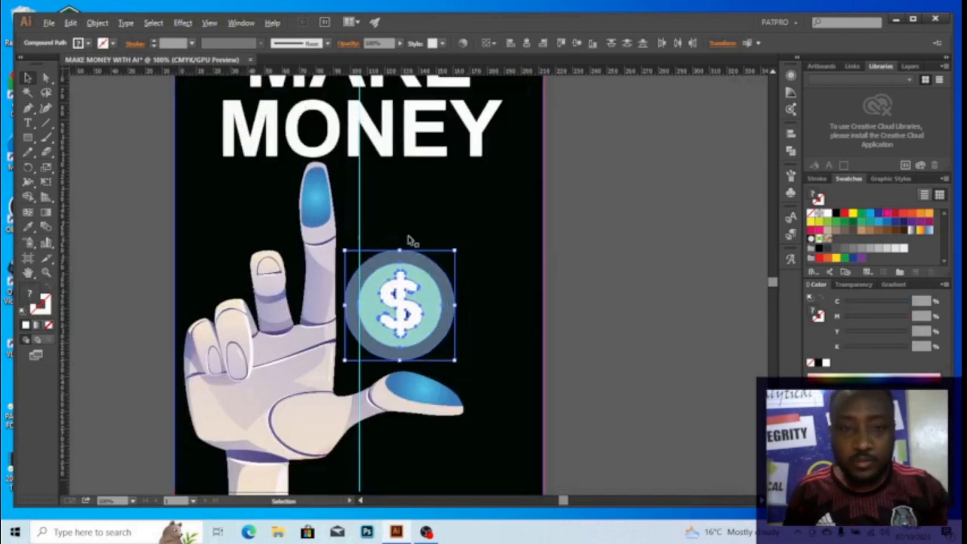
key("ctrl+-")
left_click_drag(405, 324, 550, 250)
key("ctrl+=")
left_click(456, 201)
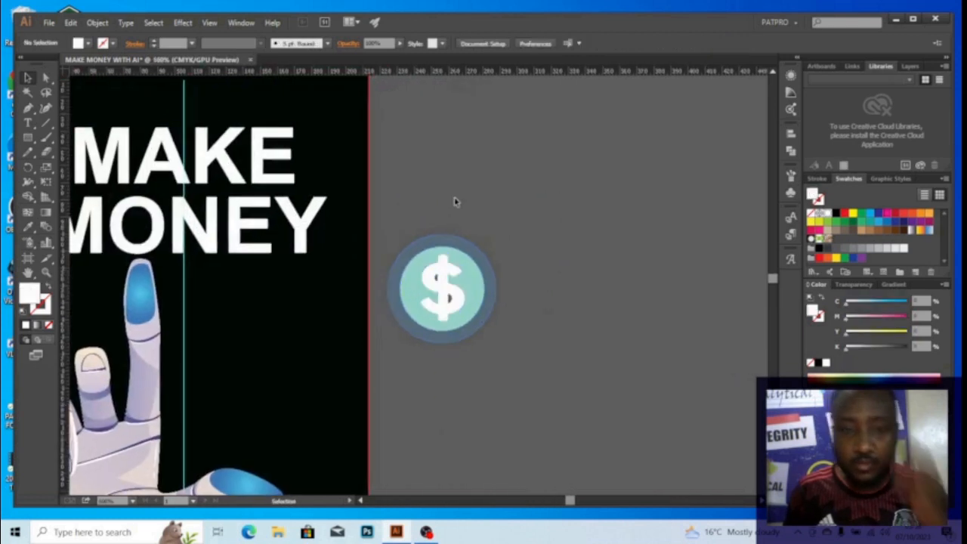
left_click(446, 280)
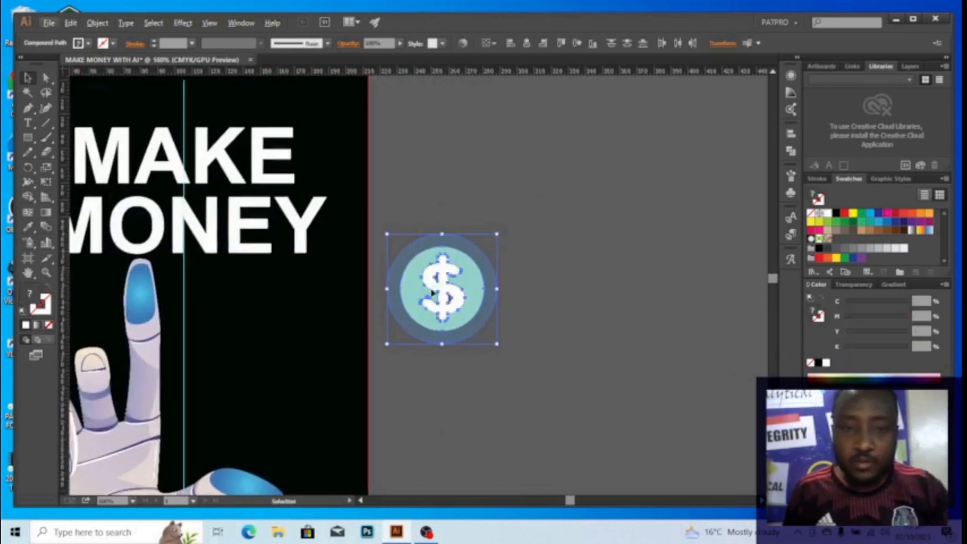
left_click_drag(434, 291, 497, 200)
left_click(498, 200)
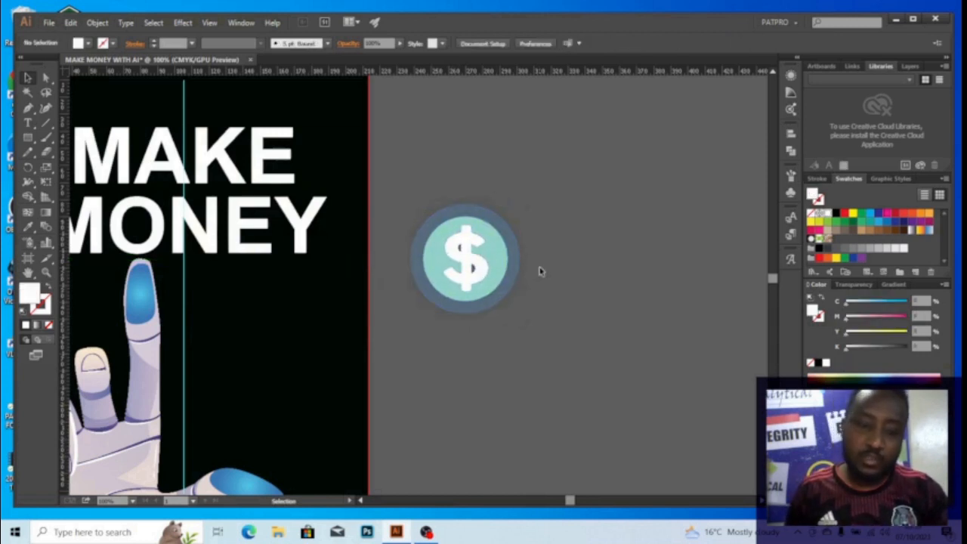
Direct-select the coin's inner disc with the dollar sign
key("a")
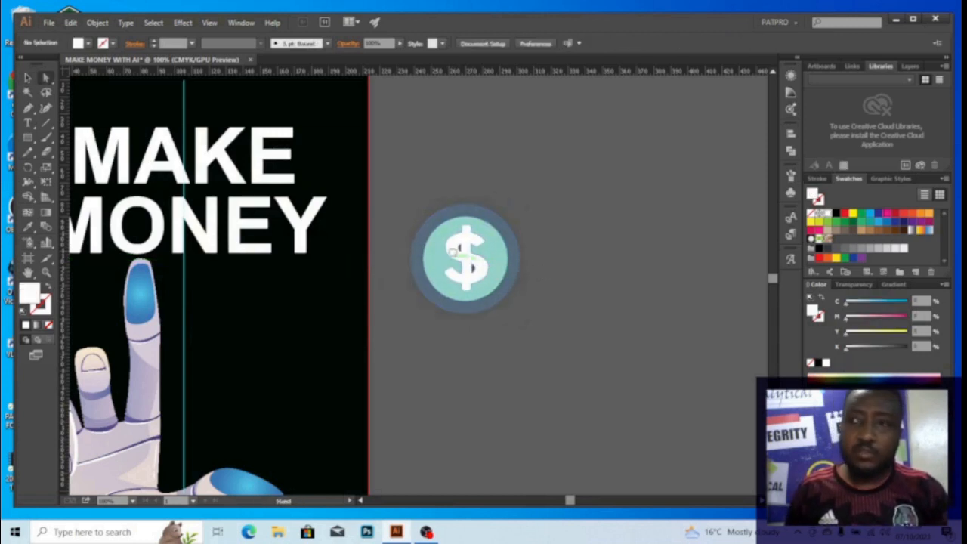
left_click_drag(452, 251, 501, 262)
left_click(534, 263)
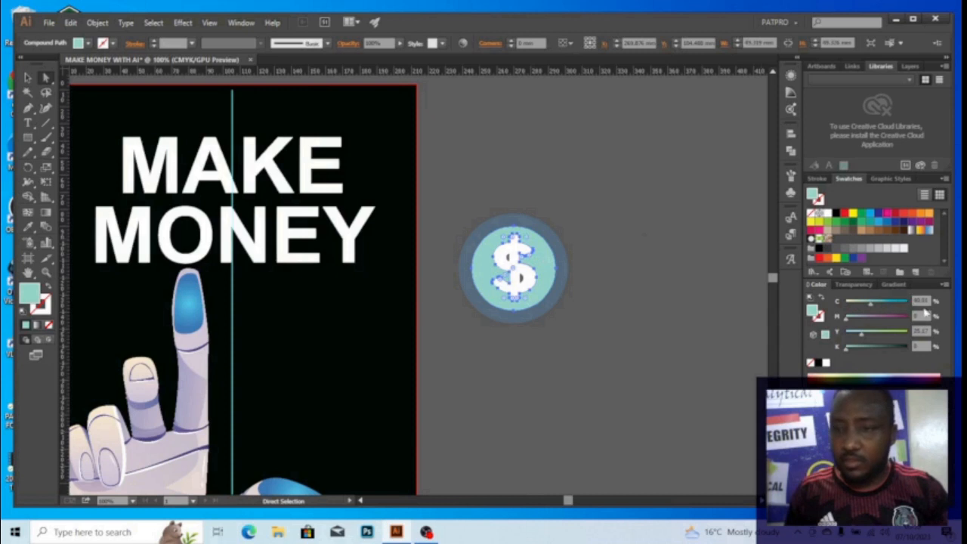
Colour the coin's inner disc orange at C0 M45 Y100 K0
left_click(921, 300)
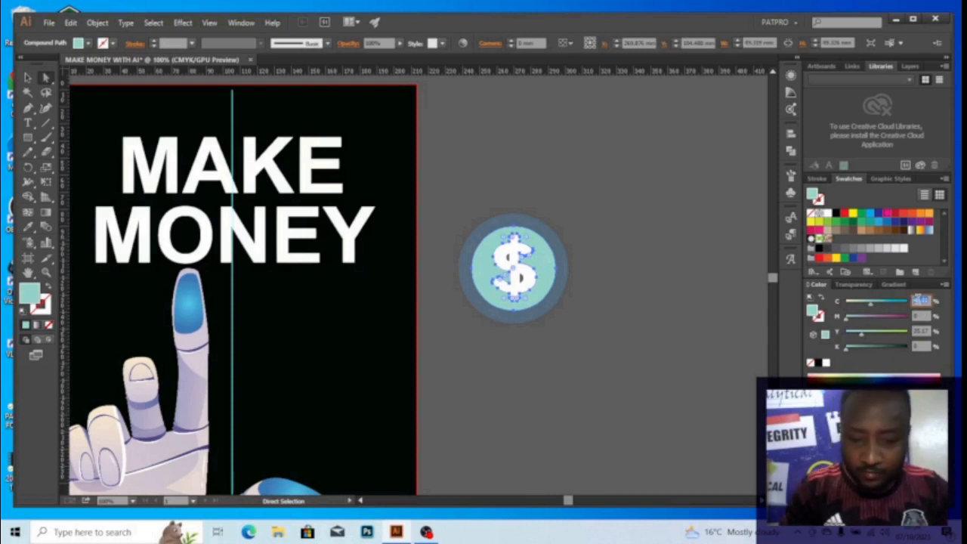
type("0")
key("Tab")
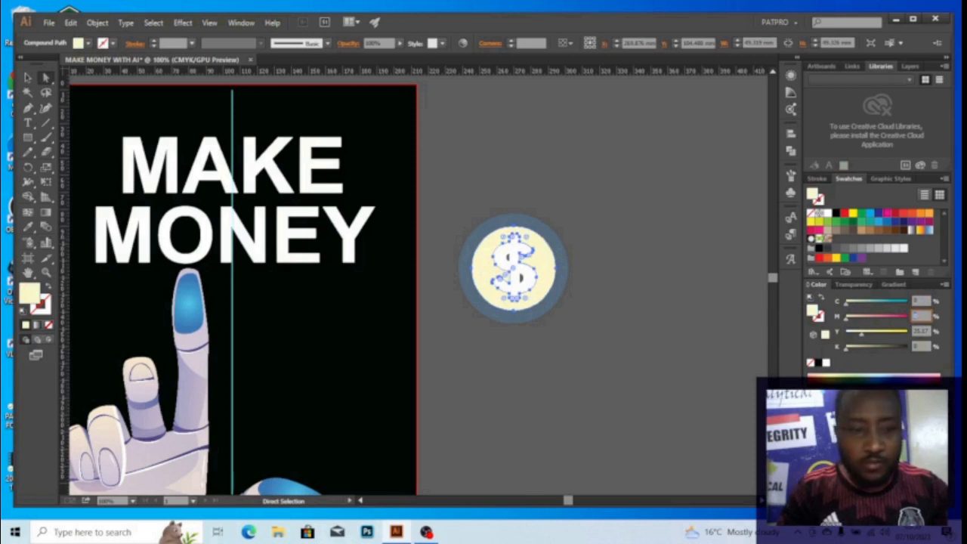
type("45")
key("Tab")
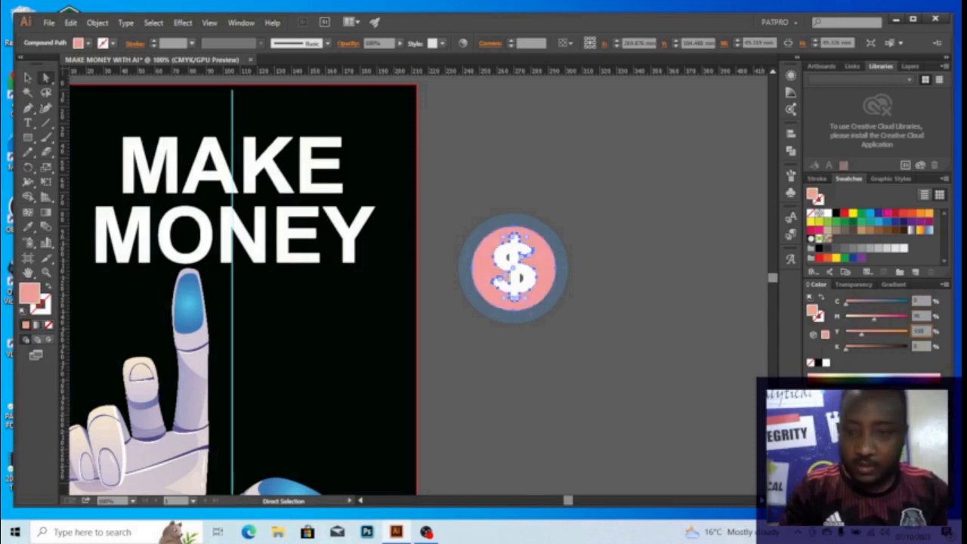
type("100")
key("Tab")
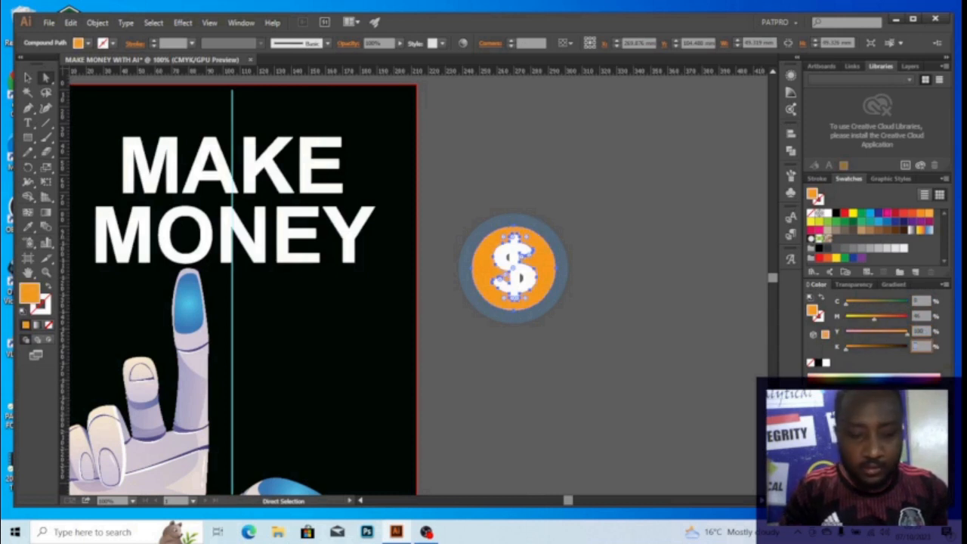
key("Return")
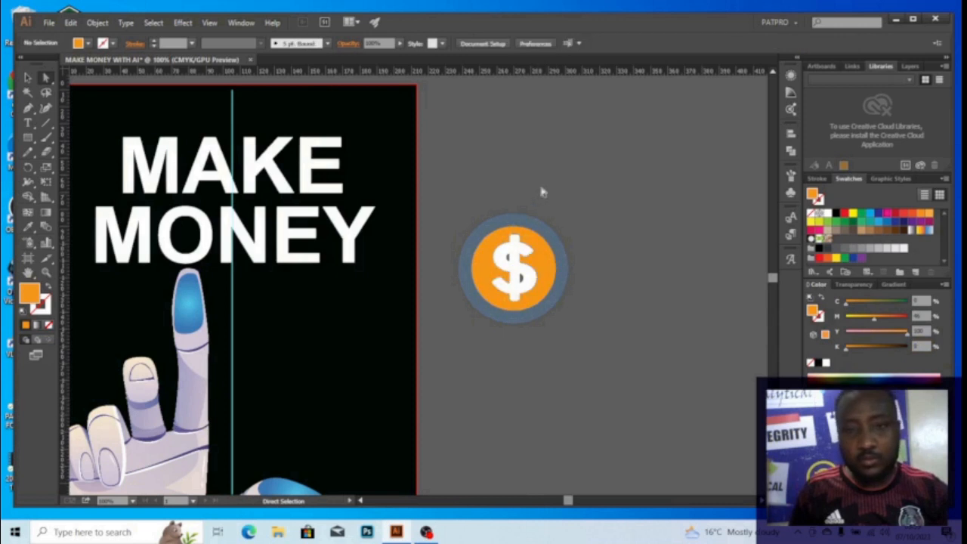
Colour the coin's outer ring golden yellow at C0 M30 Y100 K0
left_click(547, 233)
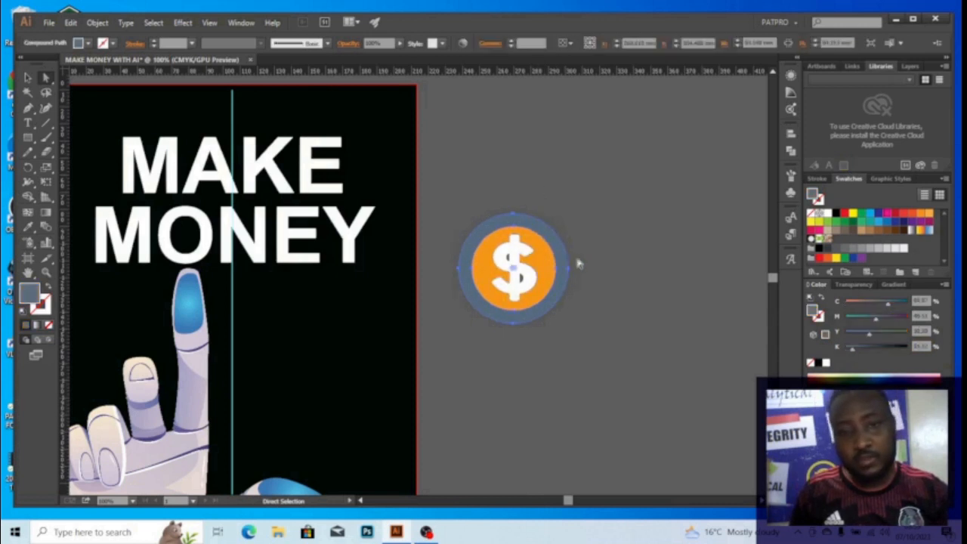
left_click(919, 301)
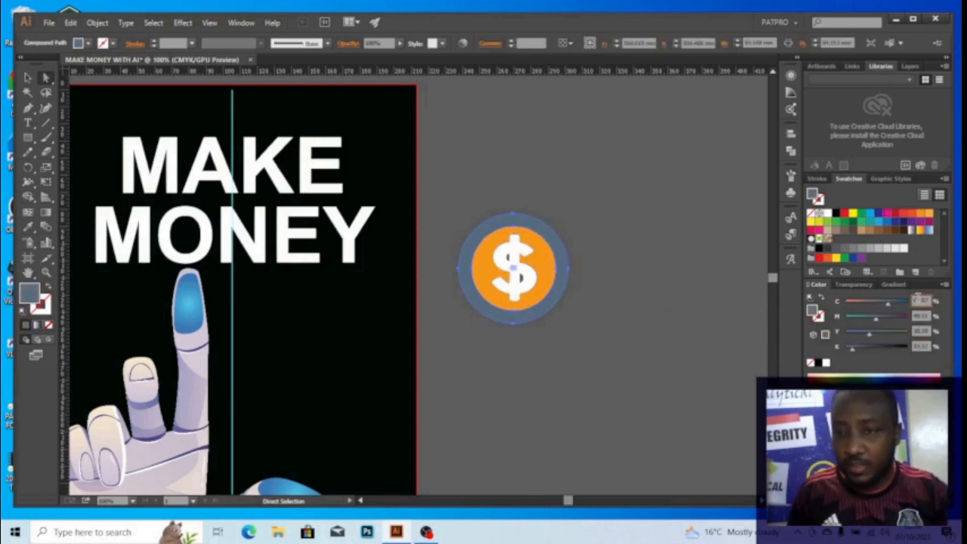
type("0")
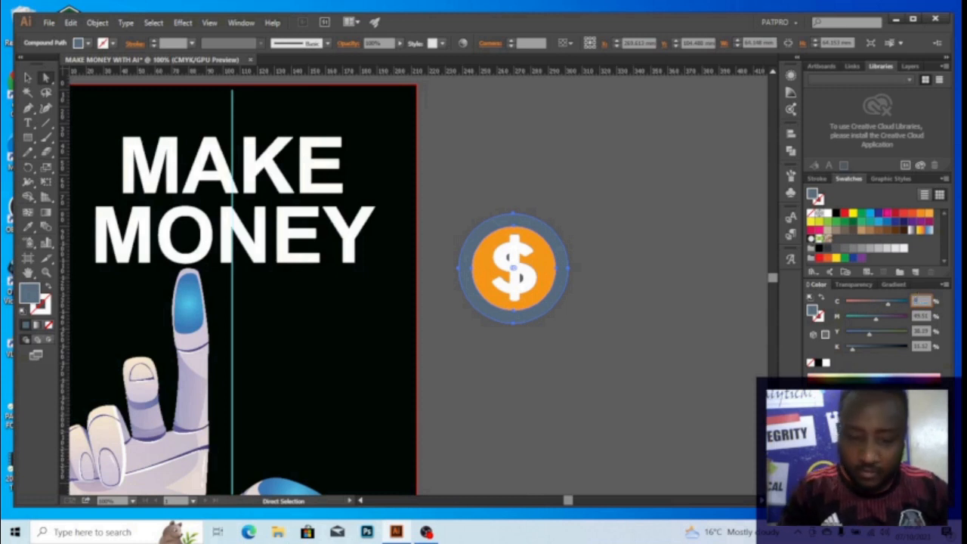
key("Tab")
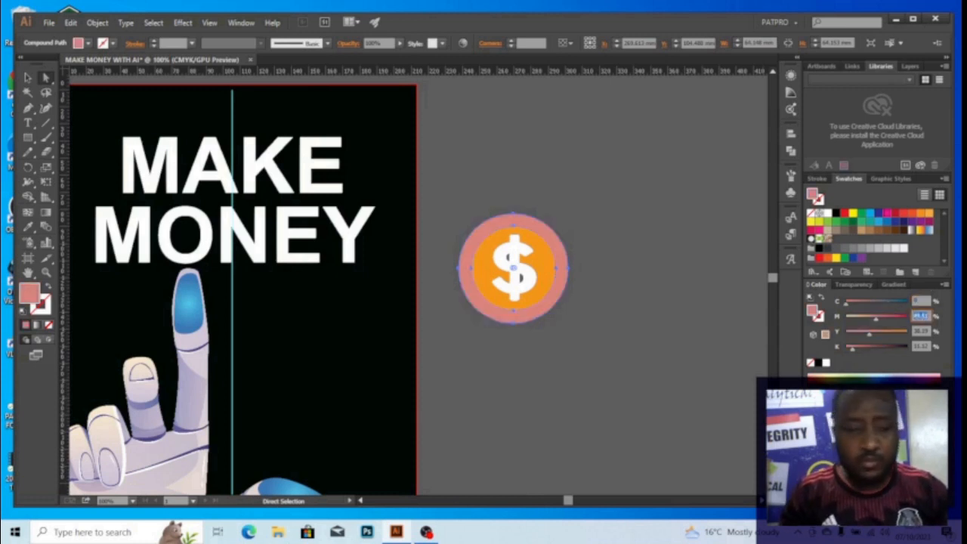
type("30")
key("Tab")
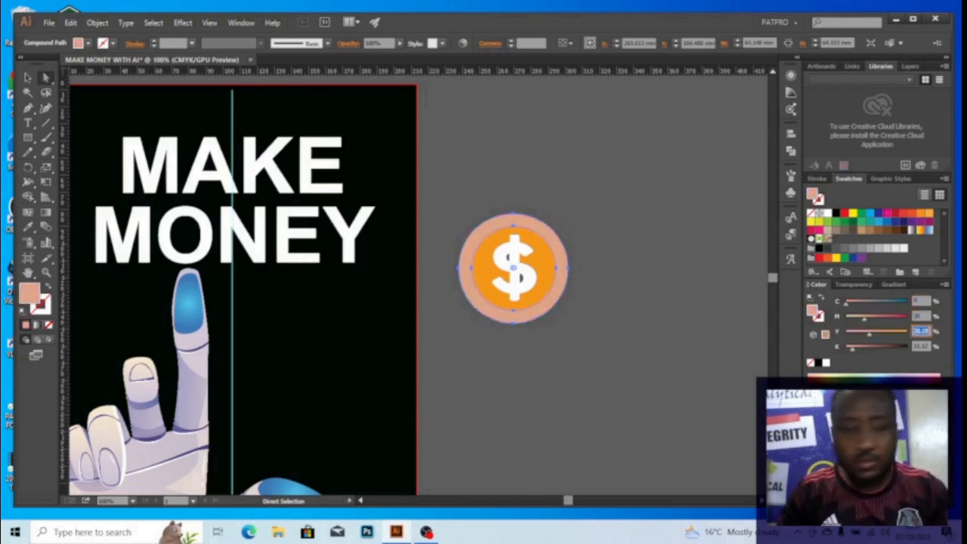
type("100")
key("Tab")
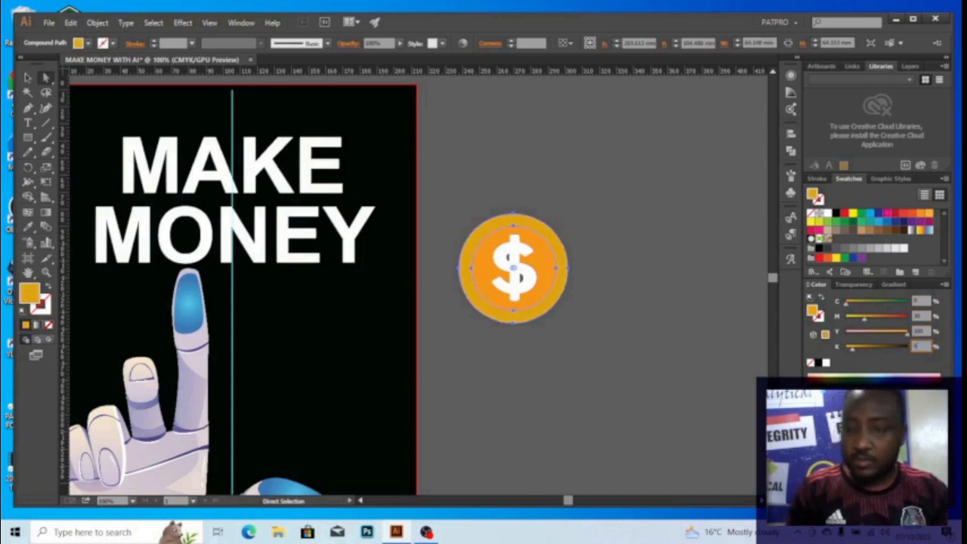
type("0")
key("Tab")
Select all parts of the coin and scale it down
key("v")
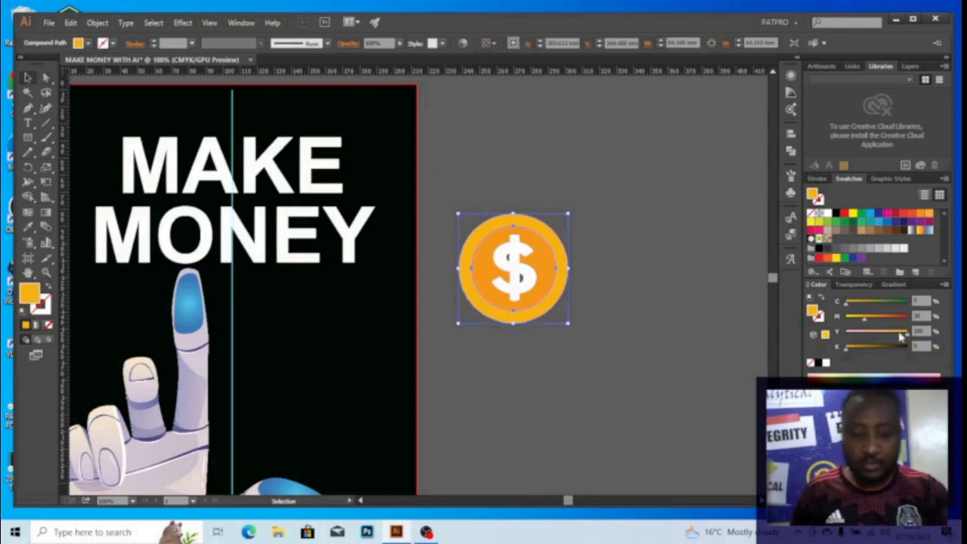
left_click(629, 214)
scroll(531, 243, "down", 2)
left_click_drag(485, 240, 546, 221)
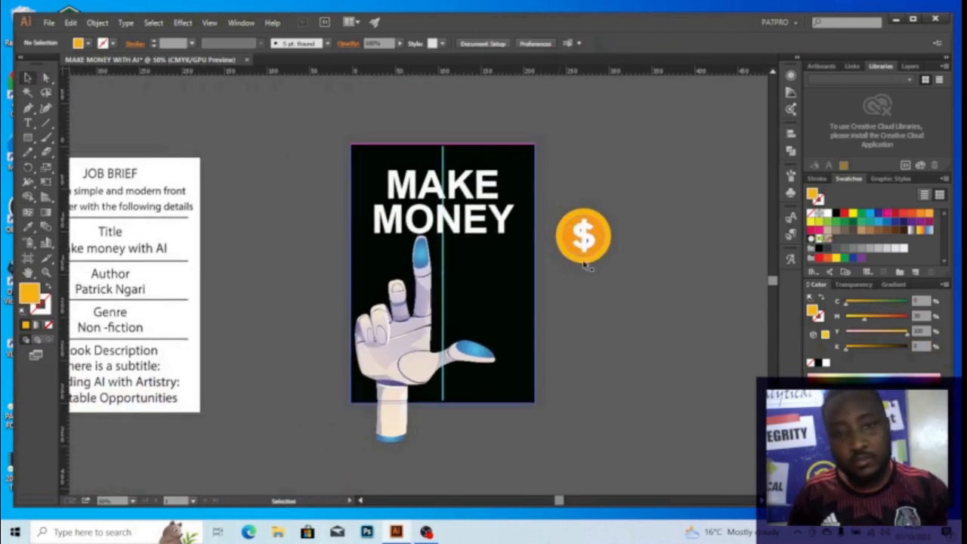
scroll(577, 227, "up", 1)
left_click_drag(552, 172, 638, 334)
scroll(596, 266, "up", 2)
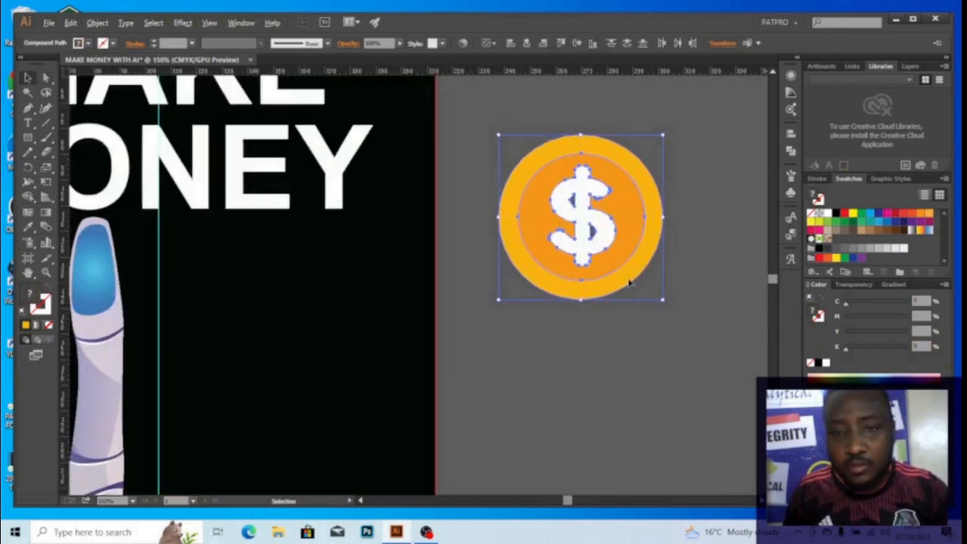
left_click_drag(665, 302, 570, 205)
Move the coin onto the O of MONEY and resize it to match the letter
left_click_drag(443, 169, 669, 226)
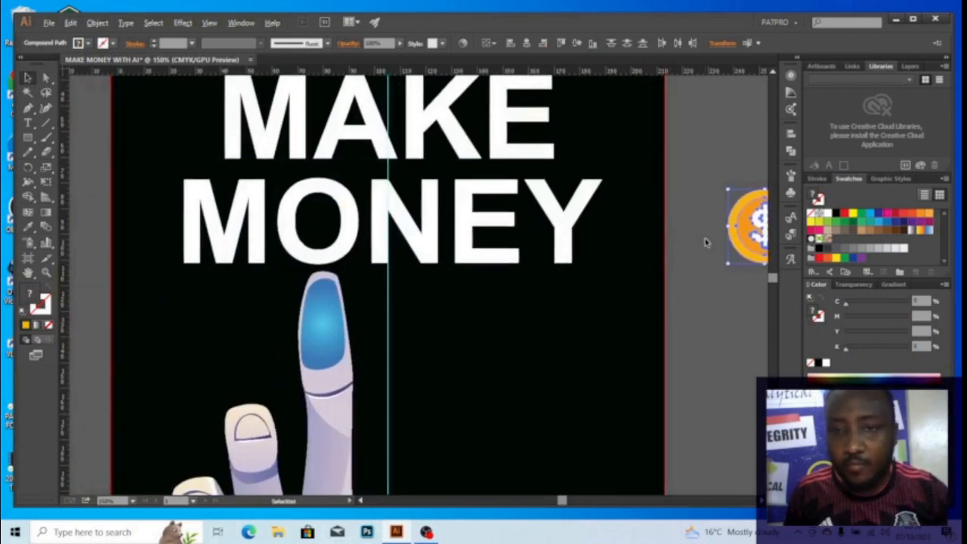
scroll(706, 242, "down", 1)
left_click_drag(734, 237, 446, 231)
scroll(448, 230, "up", 2)
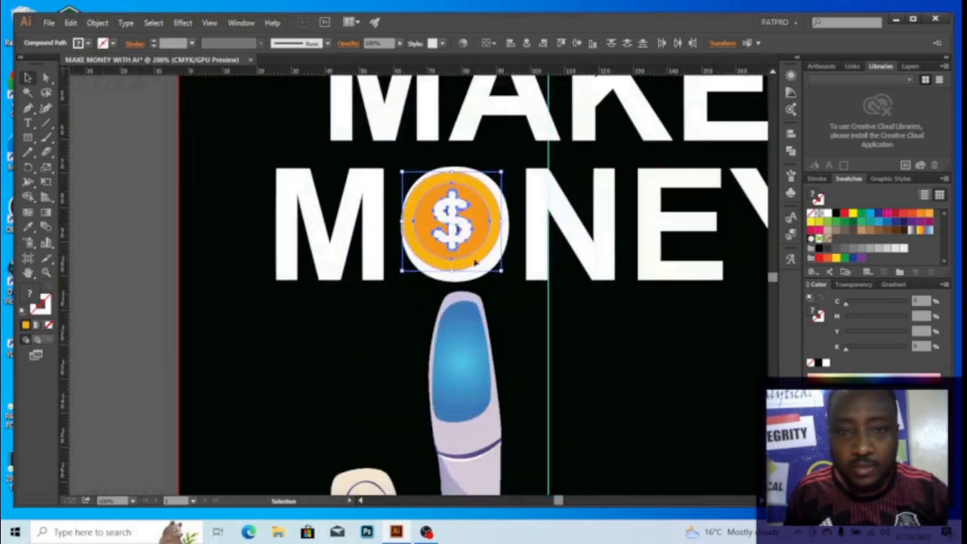
left_click_drag(504, 273, 511, 281)
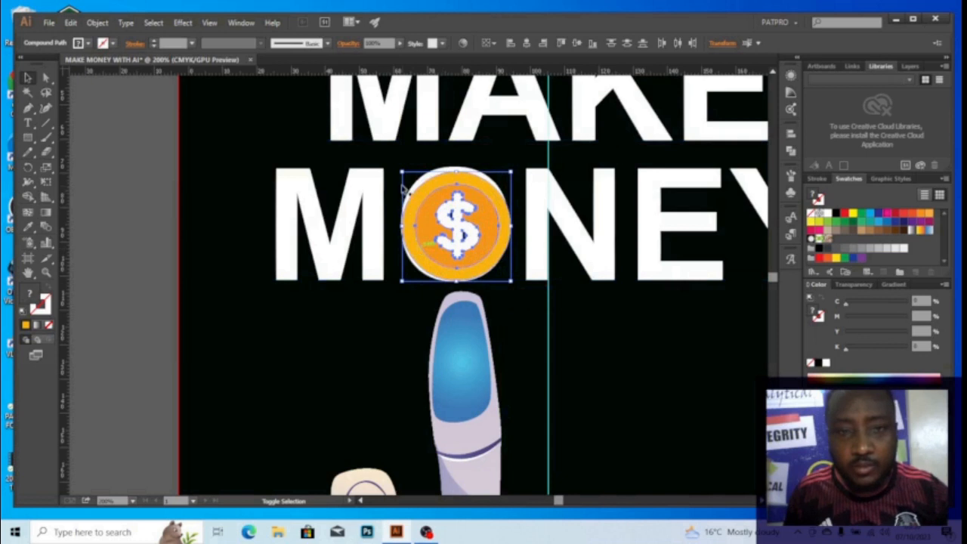
left_click_drag(402, 172, 398, 169)
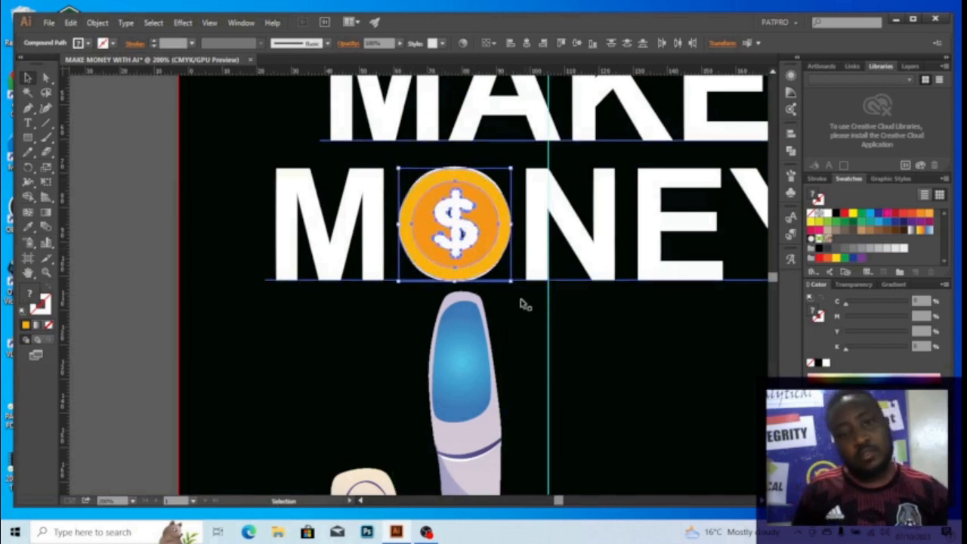
Delete the coin from the O of MONEY
key("a")
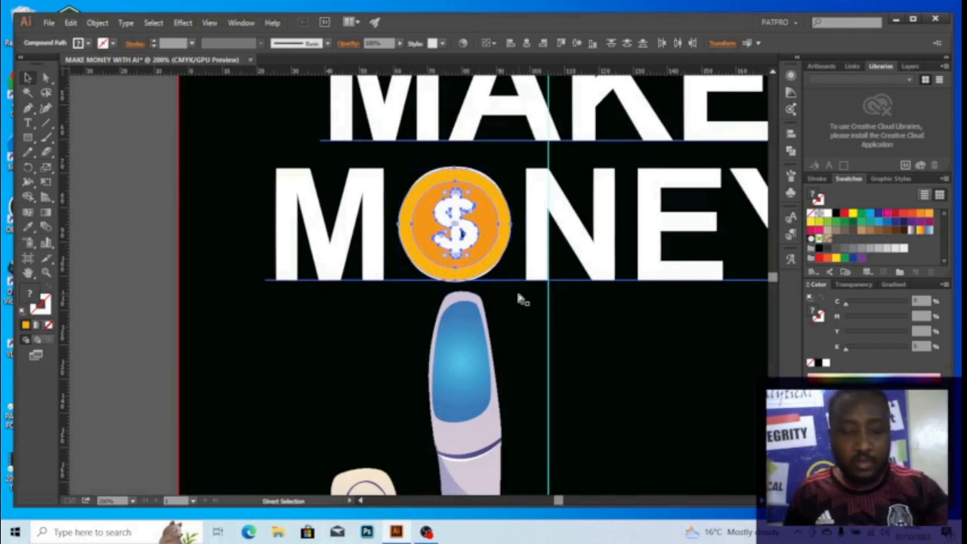
key("Delete")
key("v")
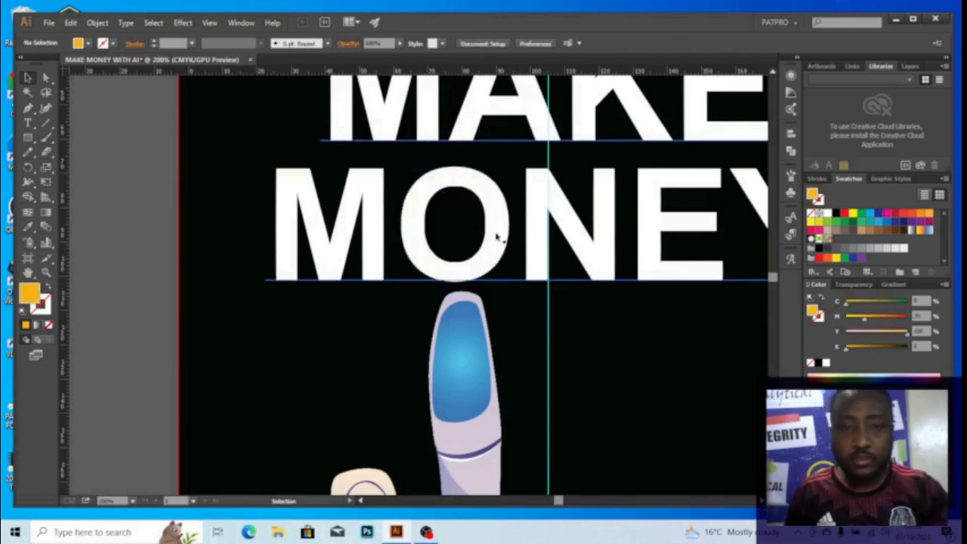
scroll(497, 237, "down", 2)
left_click_drag(500, 214, 455, 220)
Alt-drag a duplicate of the MAKE MONEY title onto the canvas left of the page
left_click(500, 240)
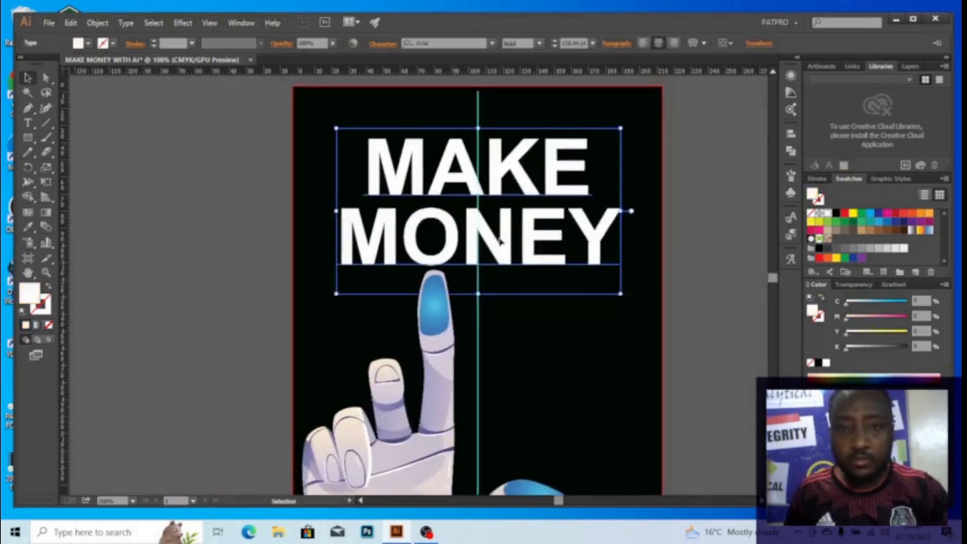
scroll(498, 237, "down", 2)
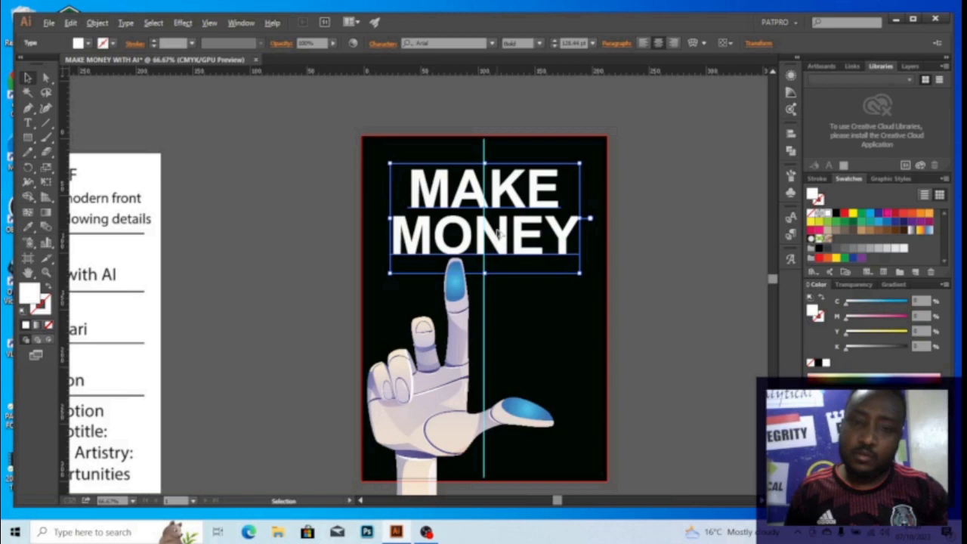
left_click_drag(497, 226, 317, 226)
left_click(452, 211)
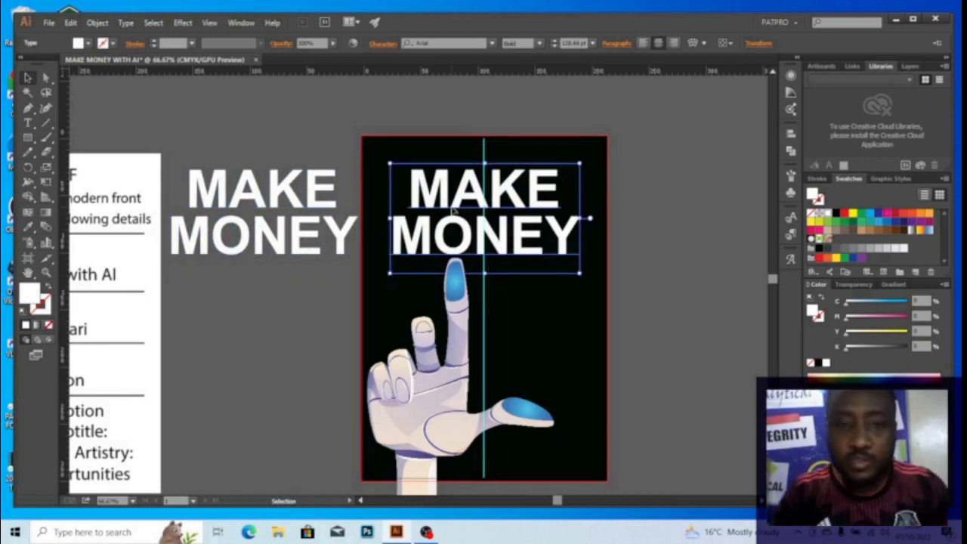
Delete the letter O from MONEY in the cover title
key("ctrl")
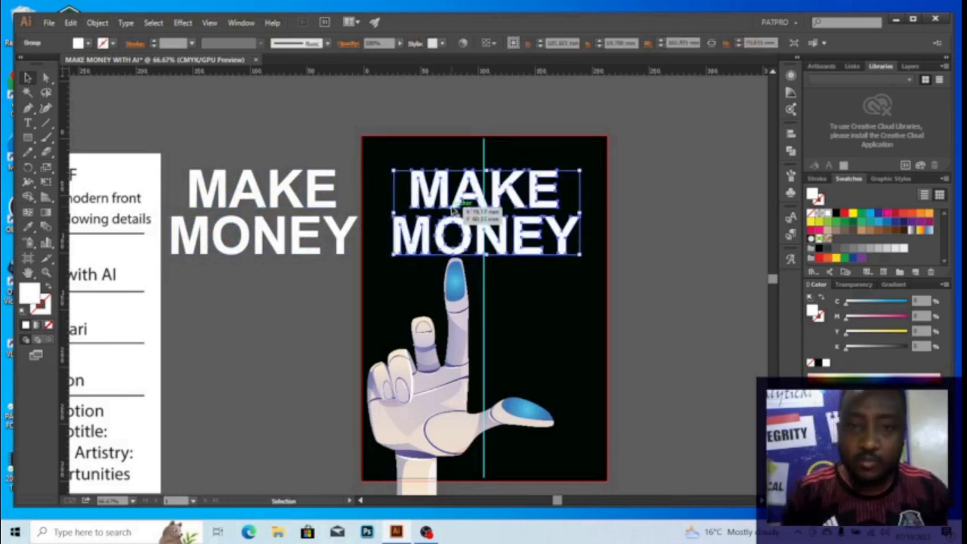
left_click(586, 171)
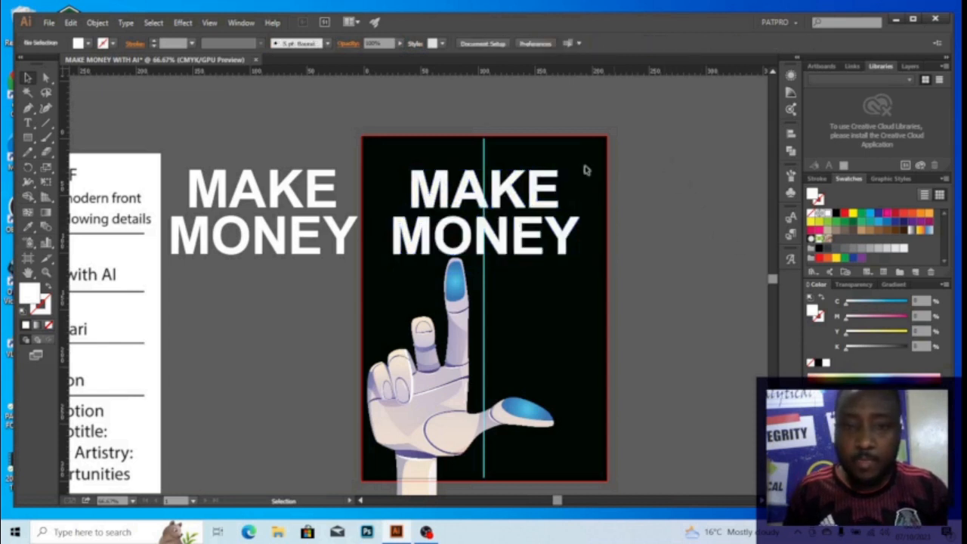
key("a")
left_click(470, 239)
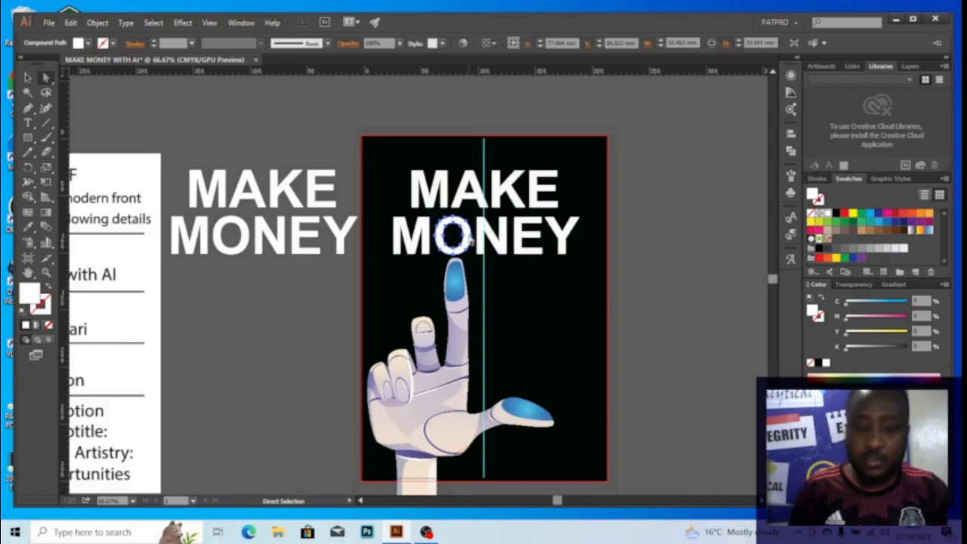
key("Delete")
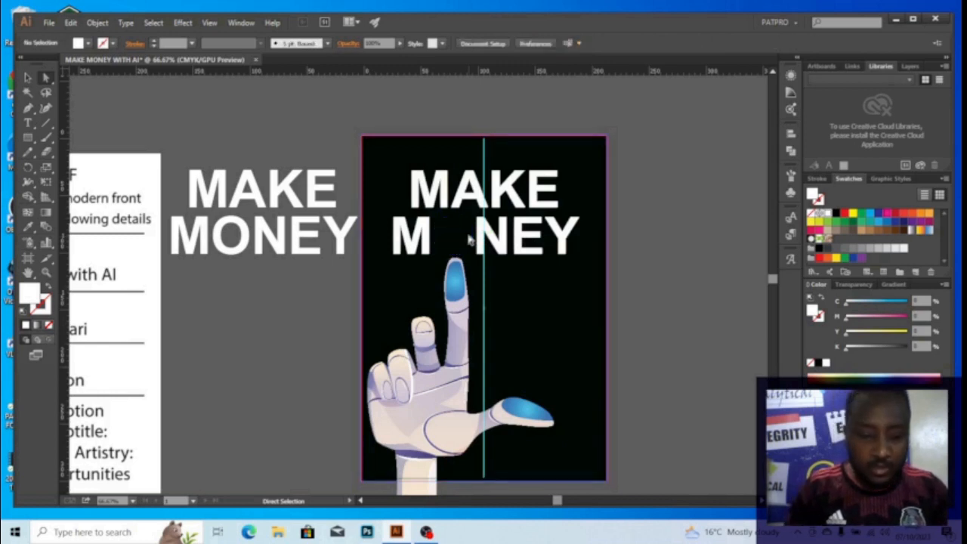
Place the orange dollar coin where the O was and centre the view on it
key("v")
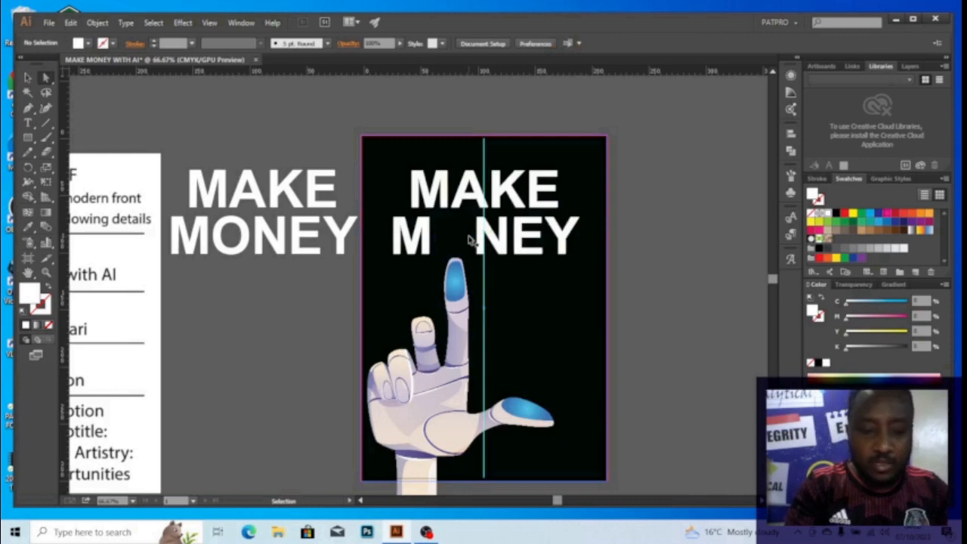
key("ctrl+z")
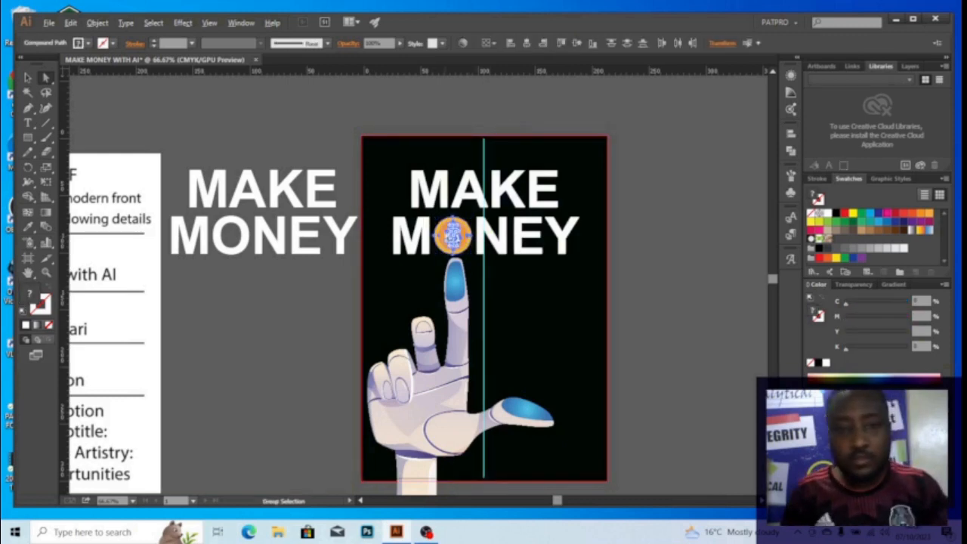
scroll(451, 230, "up", 1)
scroll(467, 210, "up", 2)
left_click_drag(468, 192, 424, 227)
scroll(436, 229, "down", 1)
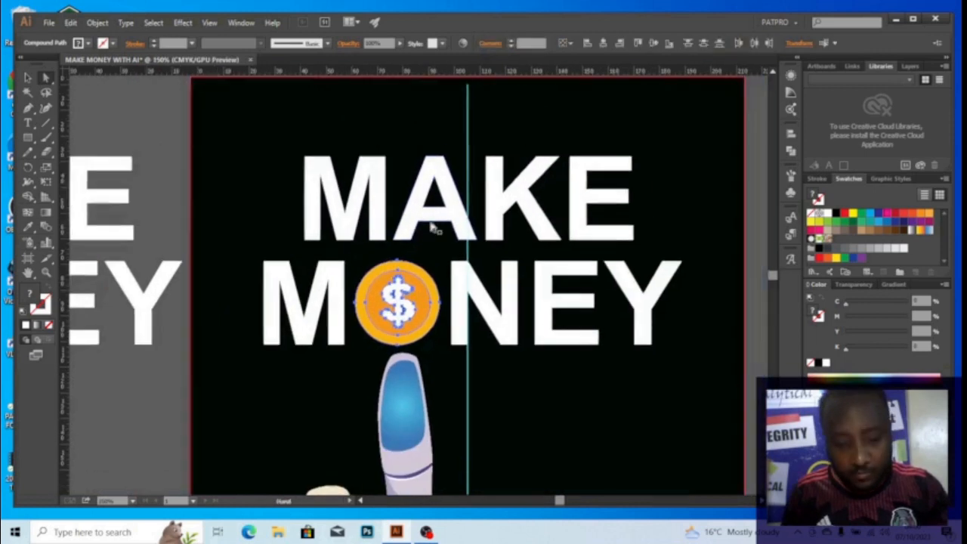
Deselect the coin and reframe the view around the title and the cover
left_click(161, 189)
scroll(456, 234, "down", 2)
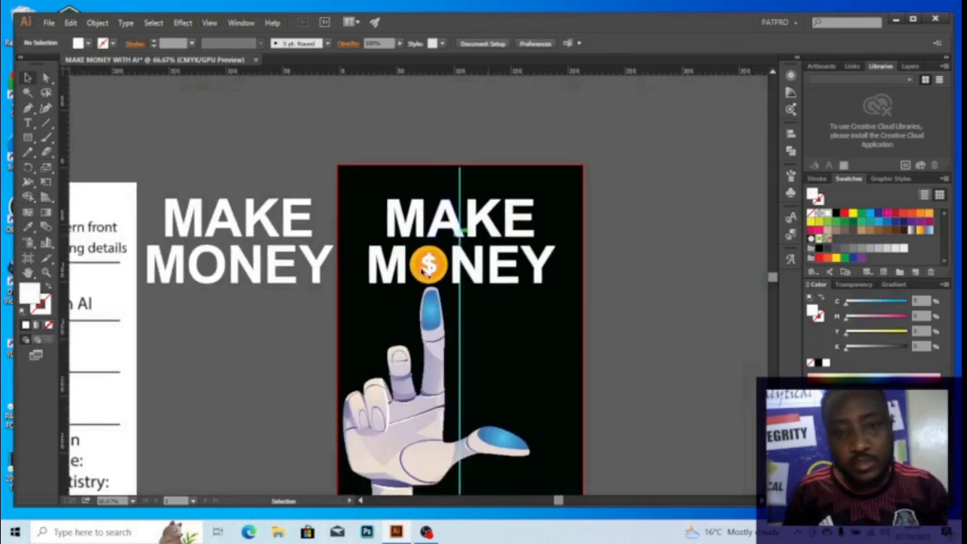
scroll(445, 236, "up", 3)
scroll(468, 243, "down", 2)
scroll(491, 227, "up", 1)
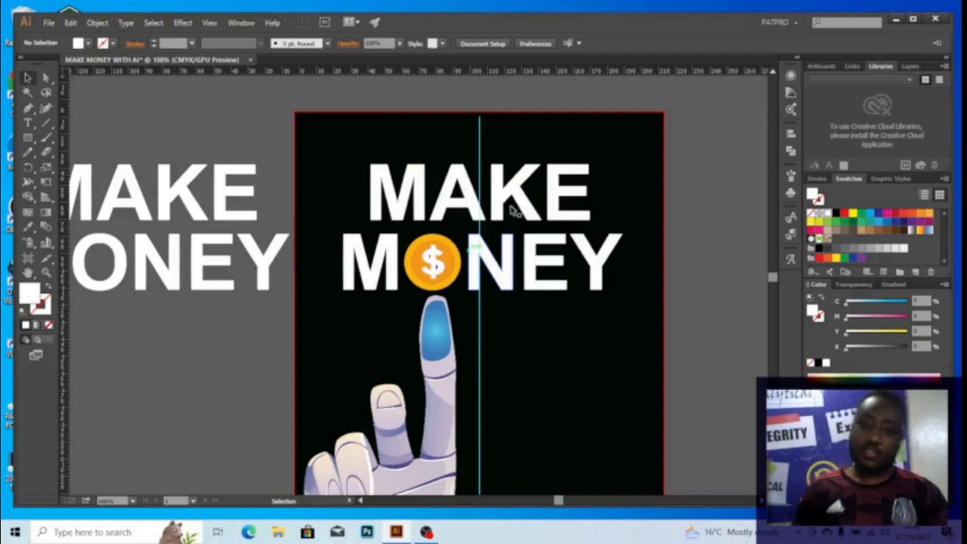
left_click_drag(515, 198, 515, 222)
left_click_drag(510, 256, 509, 183)
scroll(509, 249, "down", 2)
left_click_drag(514, 247, 574, 225)
left_click_drag(625, 268, 573, 279)
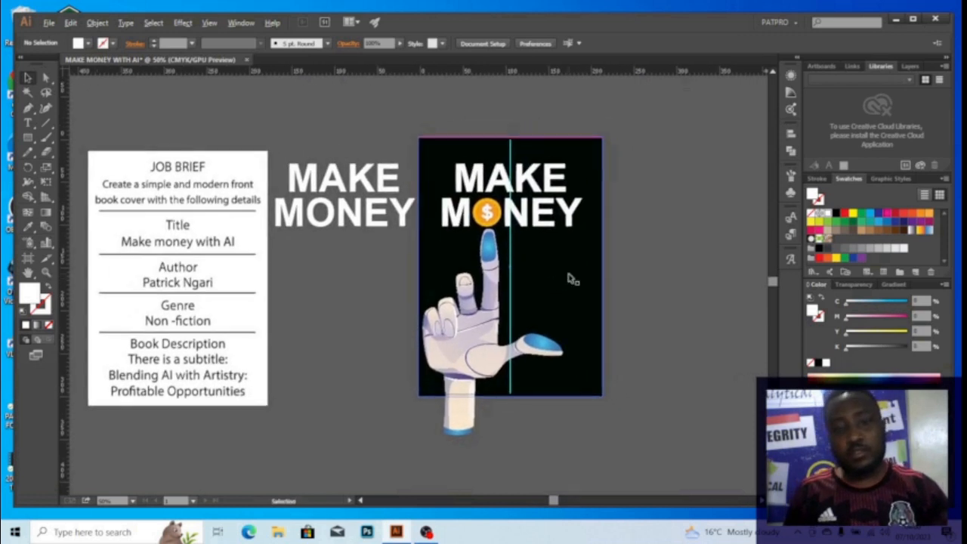
scroll(573, 280, "down", 1)
left_click_drag(613, 249, 517, 259)
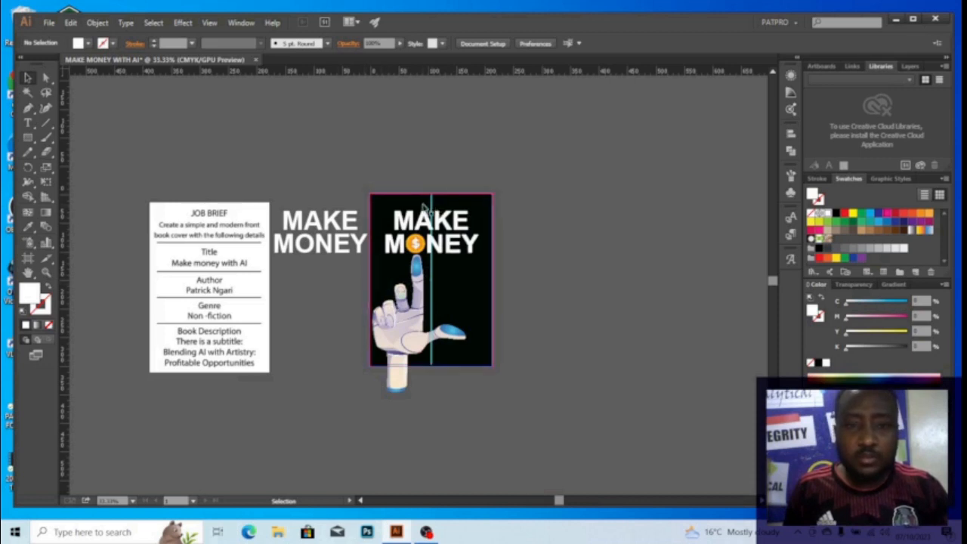
scroll(380, 209, "up", 2)
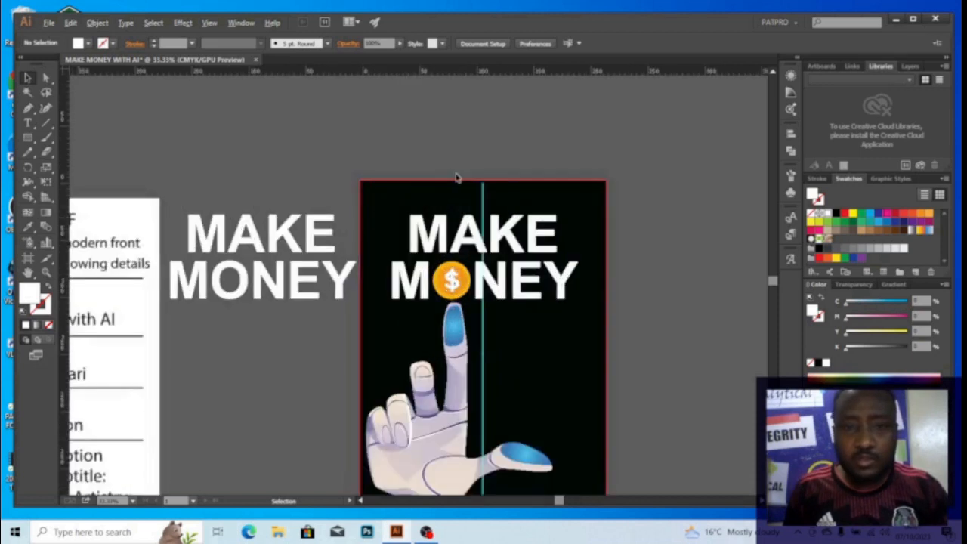
scroll(473, 229, "down", 3)
scroll(473, 229, "right", 1)
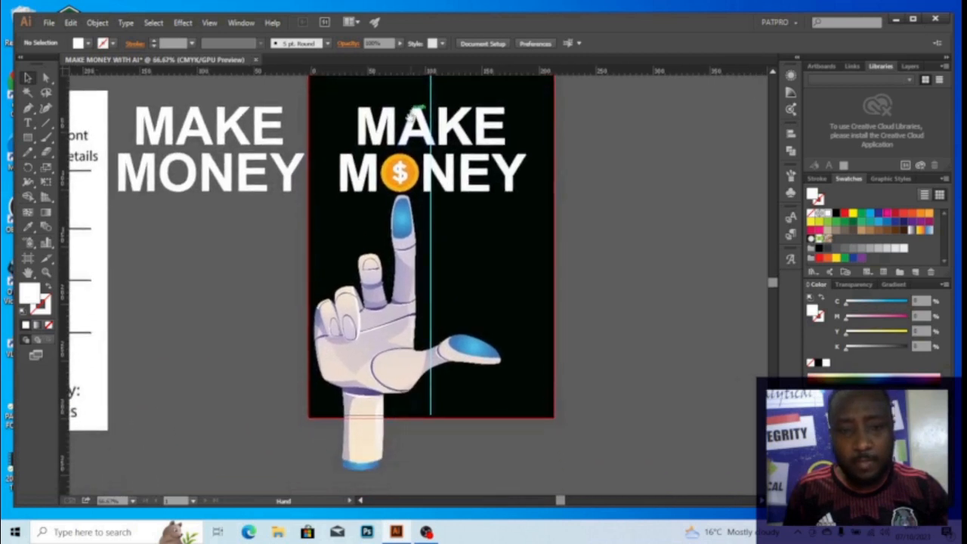
scroll(397, 193, "down", 1)
Marquee-select the MAKE MONEY title and robot hand together and drag them lower on the cover
left_click(371, 113)
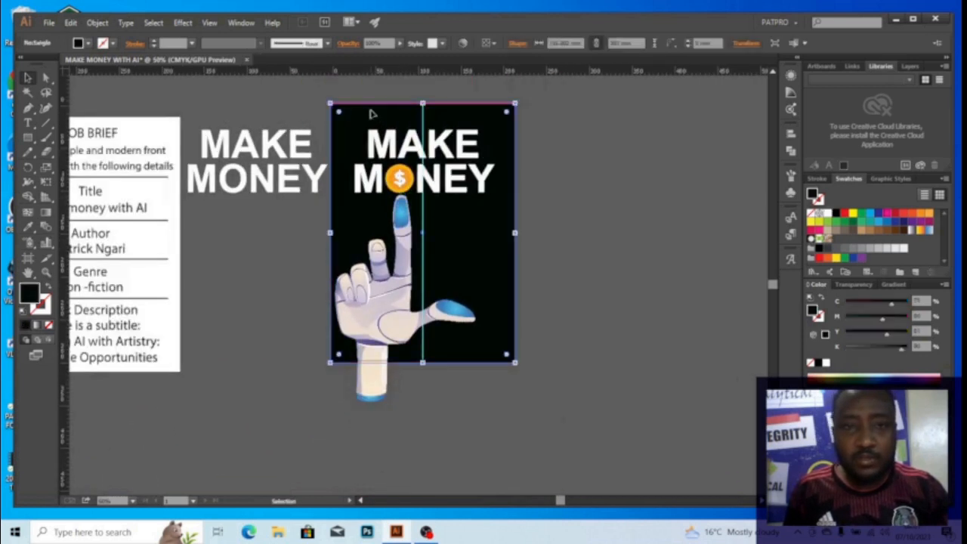
key("a")
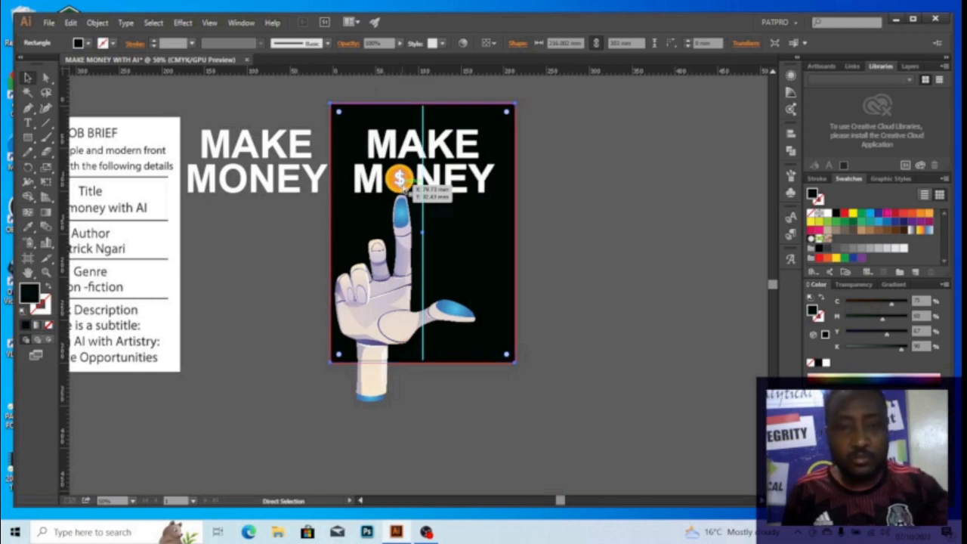
key("ctrl+shift+a")
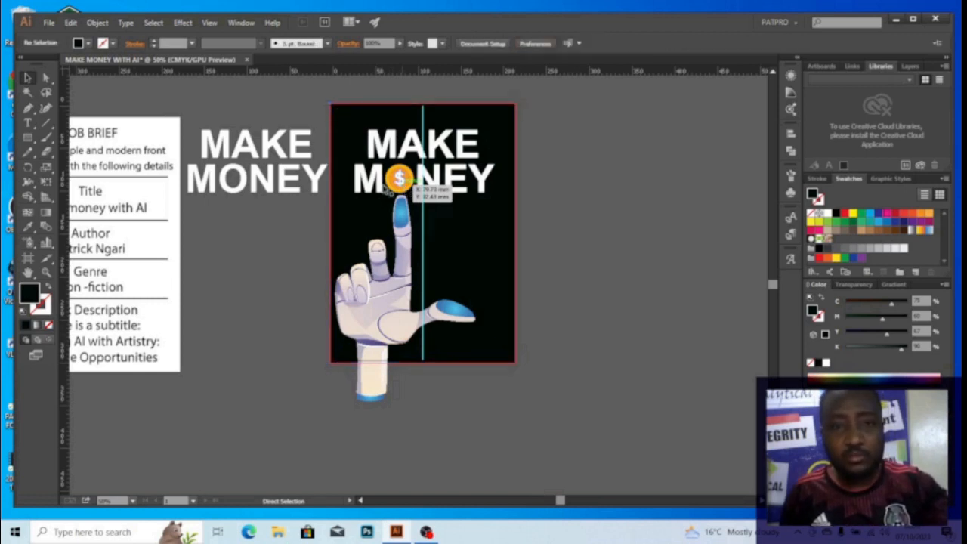
key("v")
left_click_drag(346, 115, 492, 399)
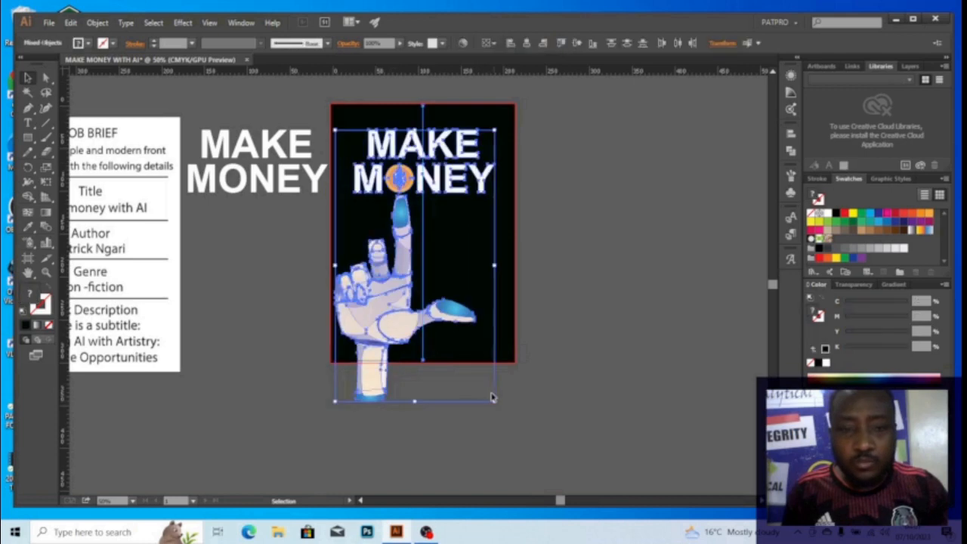
left_click_drag(462, 178, 457, 203)
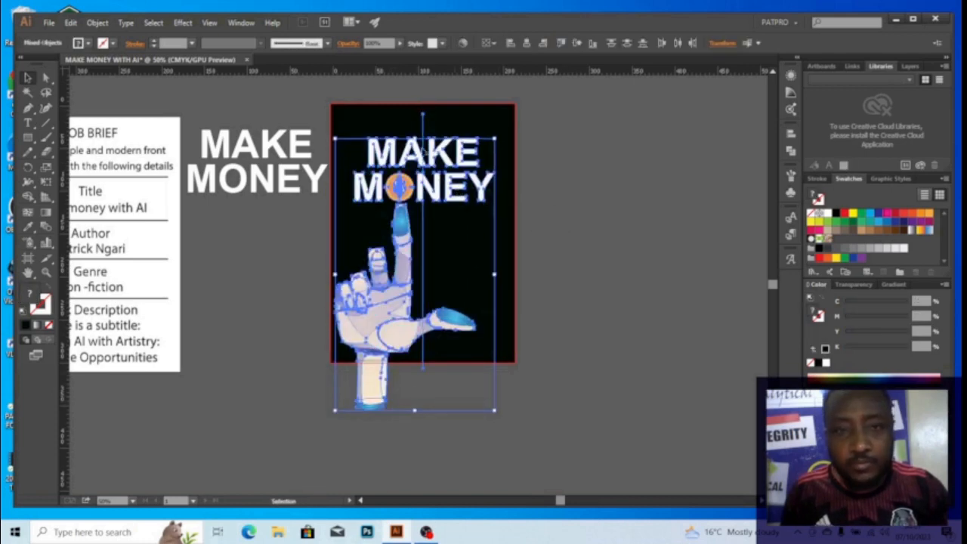
scroll(389, 131, "up", 2)
left_click_drag(395, 133, 404, 194)
left_click(399, 119)
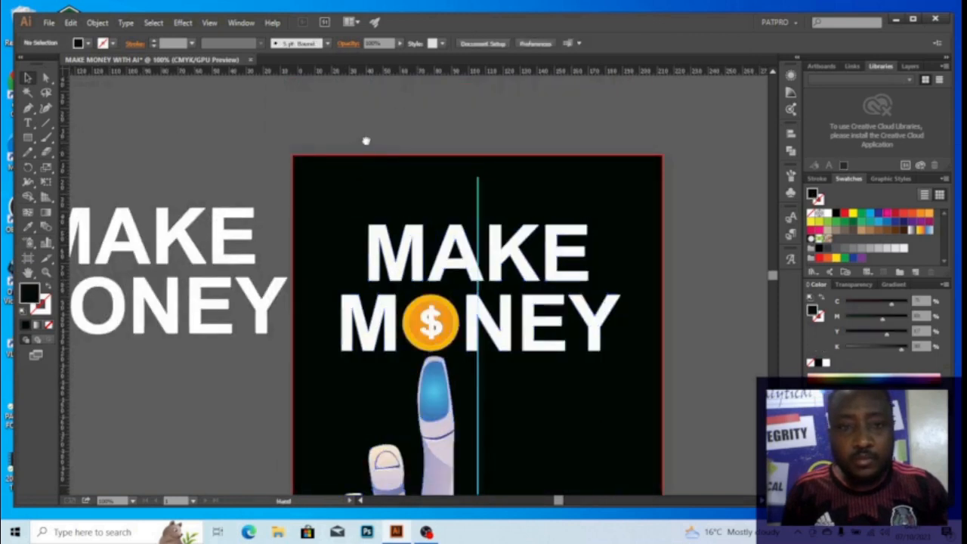
left_click_drag(365, 142, 451, 138)
scroll(466, 153, "down", 1)
scroll(485, 164, "down", 1)
Type the author's name as a new text line above the cover
key("t")
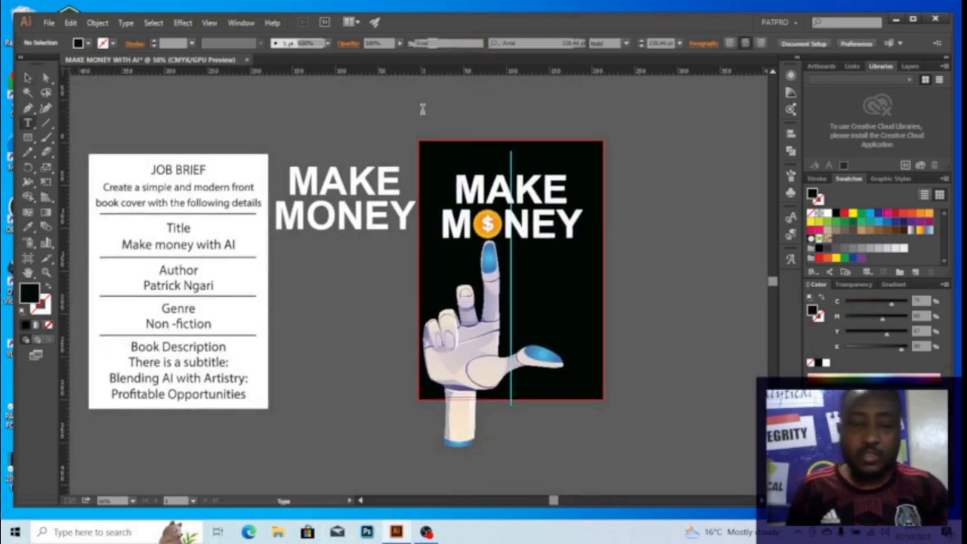
left_click(422, 112)
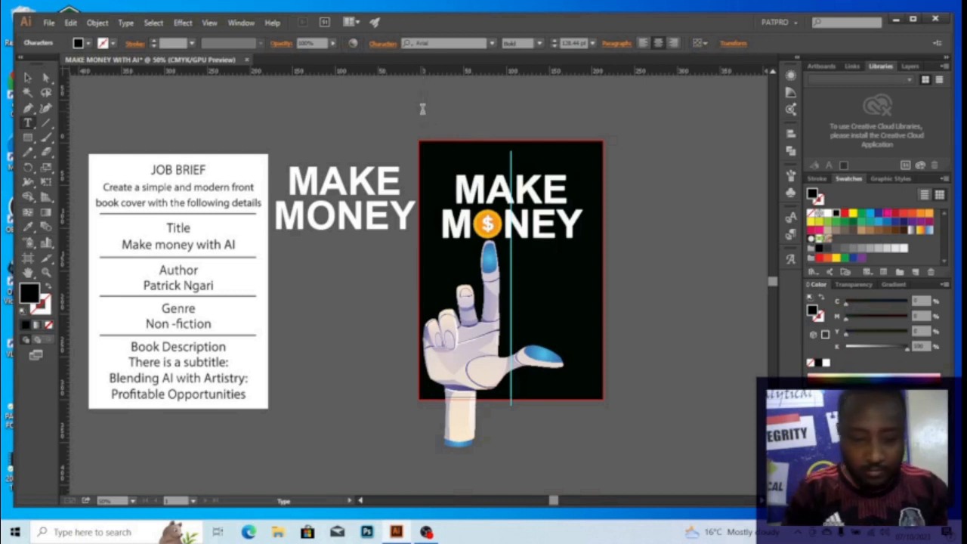
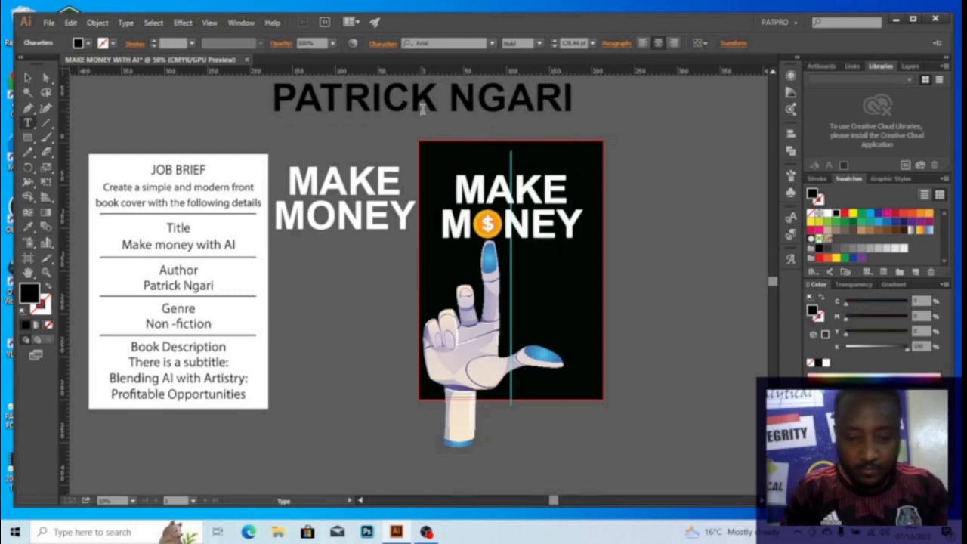
key("Escape")
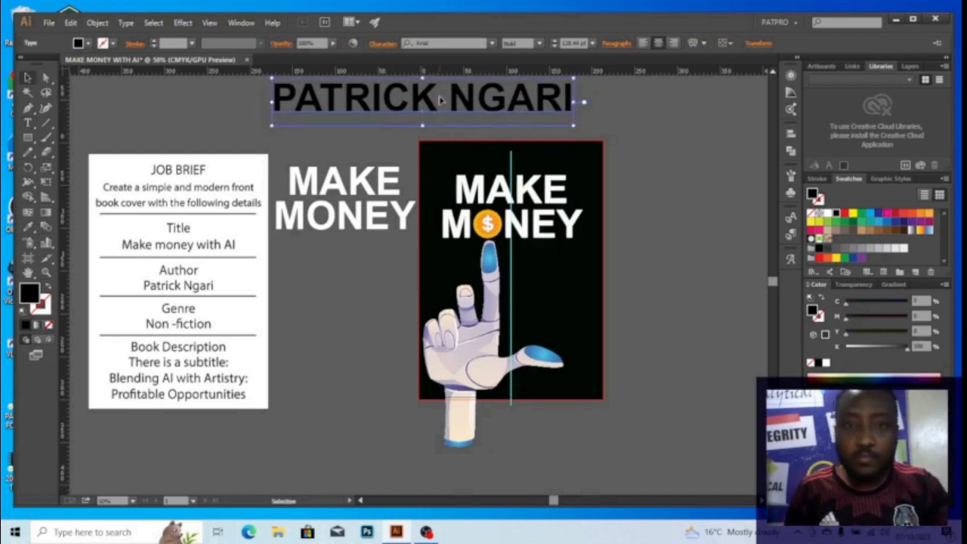
Move the author's name onto the cover's top, shrink its font, and position it above the title
left_click_drag(427, 106, 514, 167)
key("ctrl")
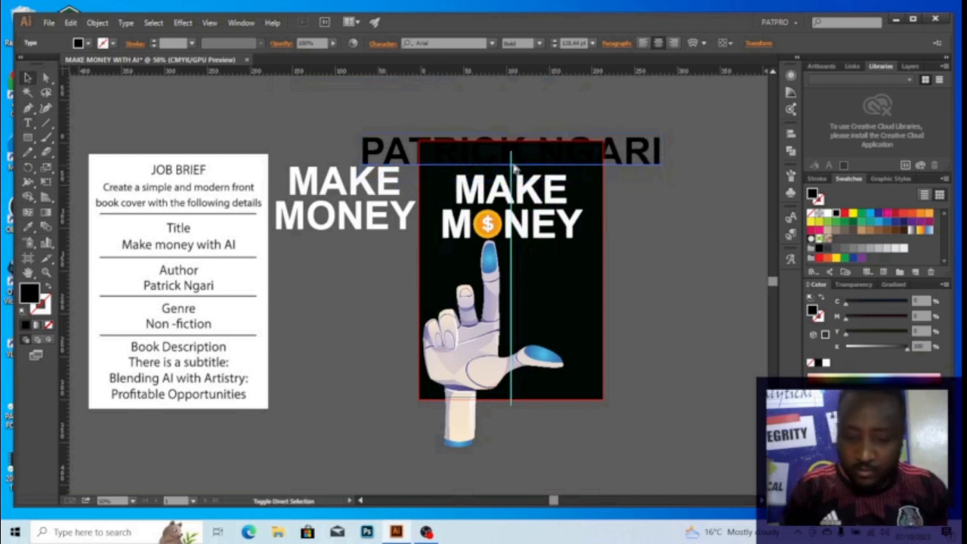
key("ctrl+shift+comma")
key("ctrl+shift+comma")
key("ctrl+shift+comma")
key("ctrl+shift+comma")
key("ctrl+shift+comma")
key("ctrl+shift+comma")
key("ctrl+shift+comma")
key("ctrl+shift+comma")
key("ctrl+shift+comma")
key("ctrl+shift+comma")
key("ctrl+shift+comma")
key("ctrl+shift+comma")
key("ctrl+shift+comma")
key("ctrl+shift+comma")
key("ctrl+shift+comma")
key("ctrl+shift+comma")
key("ctrl+shift+comma")
key("ctrl+shift+comma")
key("ctrl+shift+comma")
key("ctrl+shift+comma")
key("ctrl+shift+comma")
key("ctrl+shift+comma")
key("ctrl+shift+comma")
key("ctrl+shift+comma")
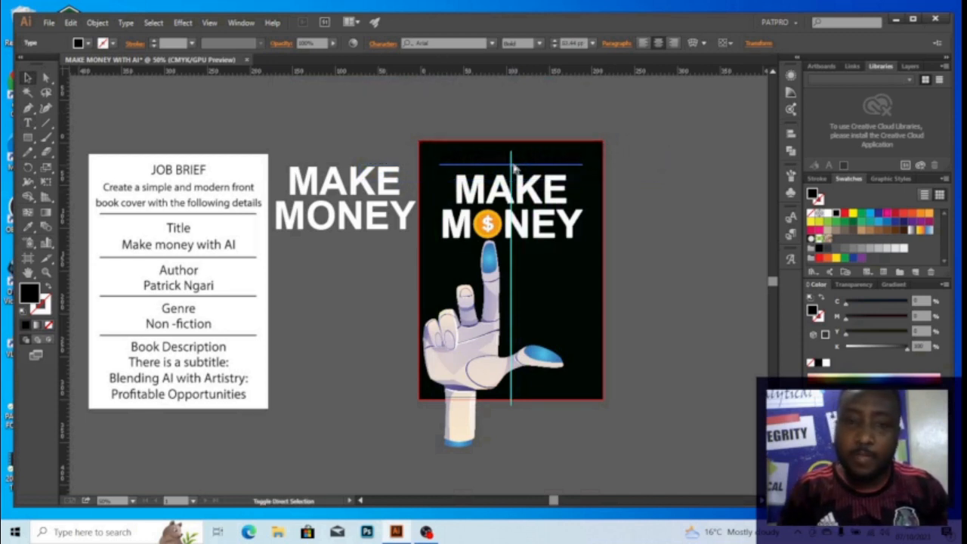
left_click_drag(514, 167, 514, 168)
scroll(519, 130, "up", 2)
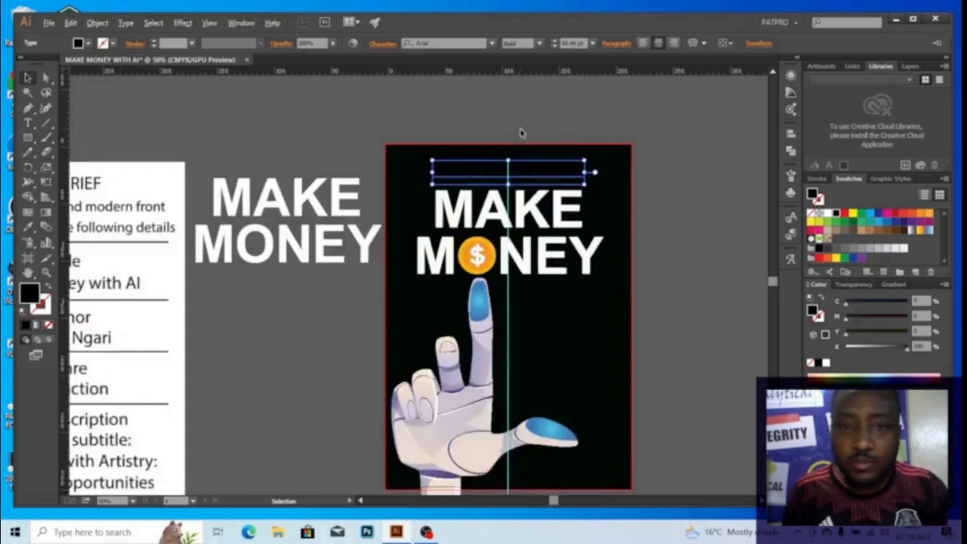
left_click_drag(519, 132, 502, 173)
left_click_drag(508, 241, 511, 232)
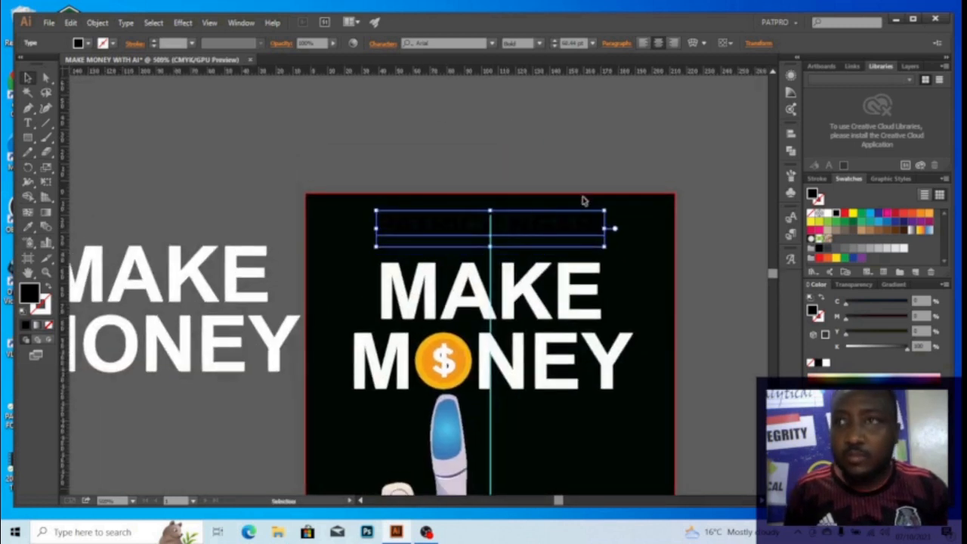
Colour the author's name orange like the coin and change its font style to Regular
key("i")
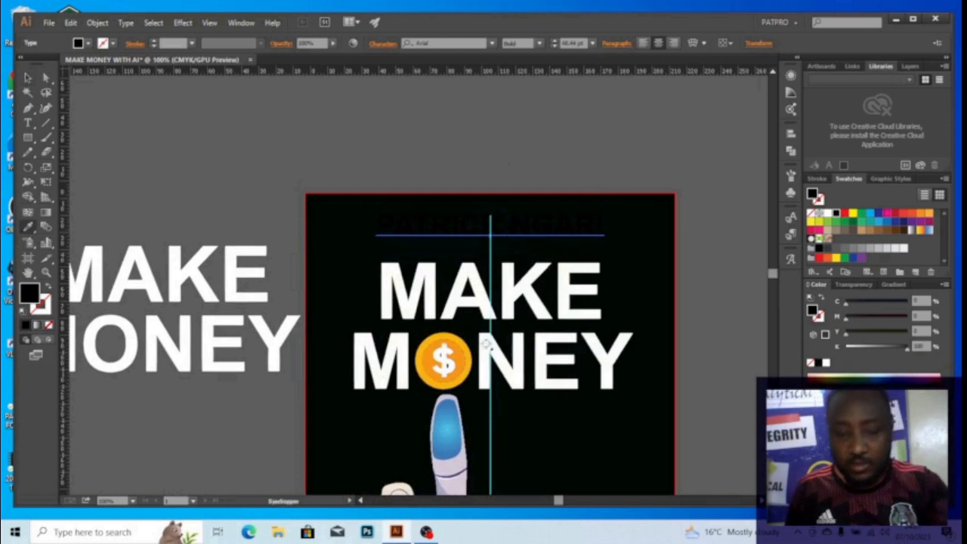
left_click(436, 355)
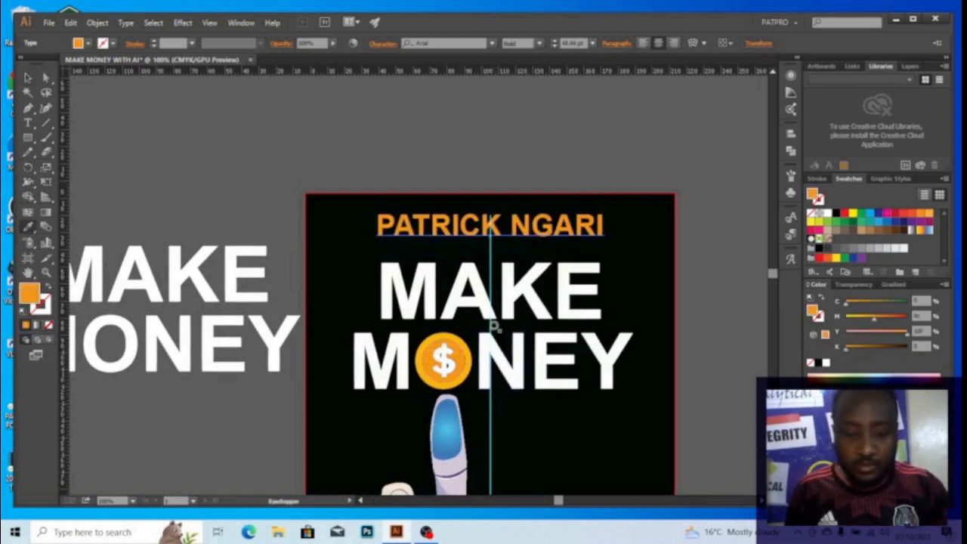
key("v")
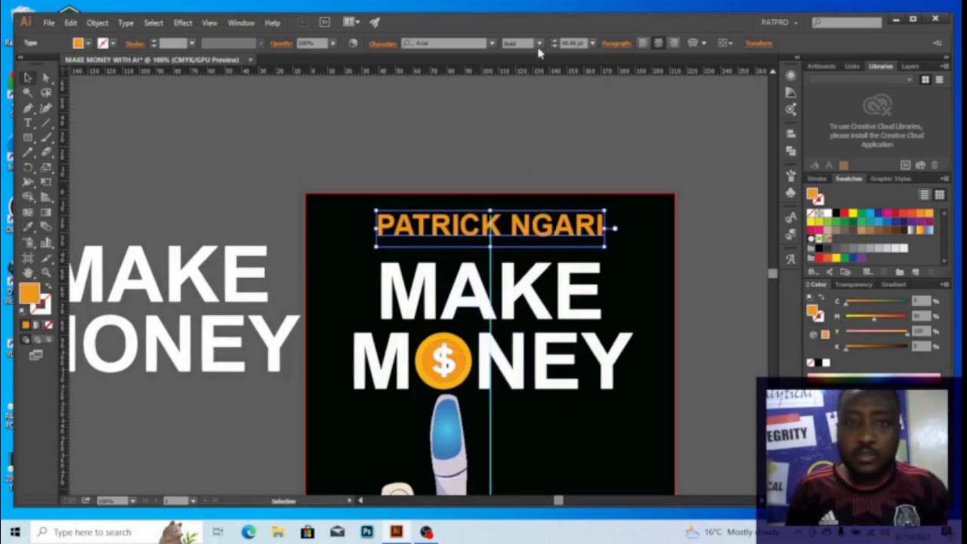
left_click(492, 43)
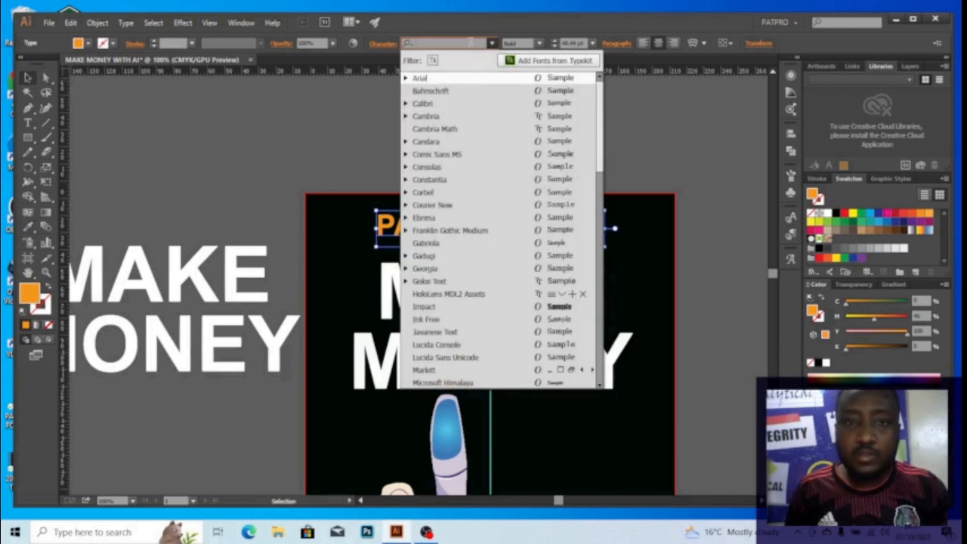
left_click(539, 43)
left_click(540, 43)
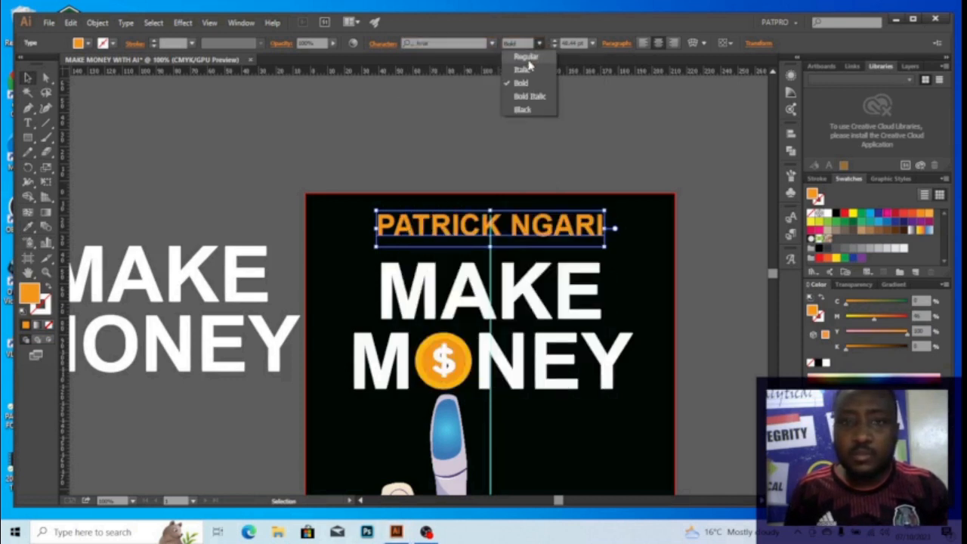
left_click(527, 57)
Reduce the author's name font size by two steps with Ctrl+Shift+<
scroll(533, 166, "down", 1)
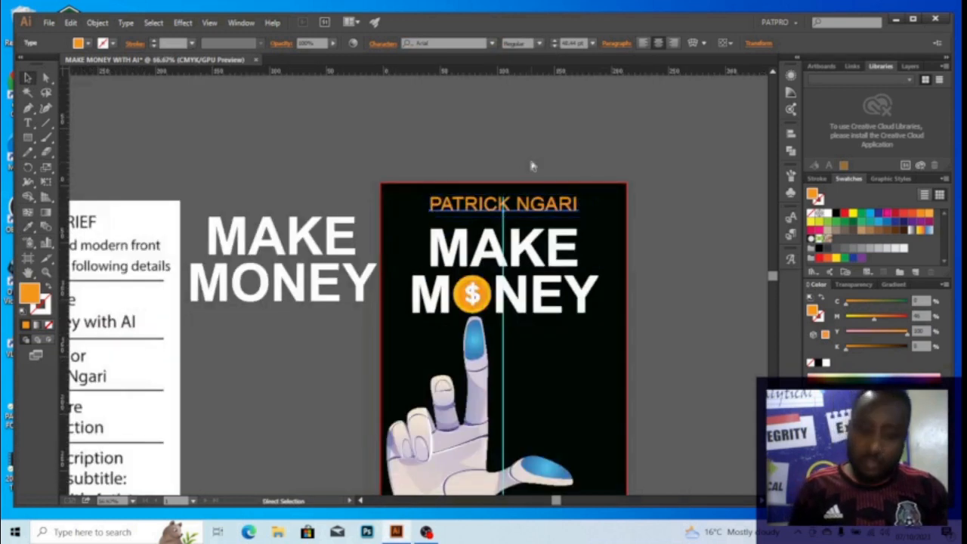
key("ctrl+shift+comma")
key("ctrl+shift+comma")
key("ctrl+shift+comma")
key("ctrl+shift+comma")
key("ctrl+shift+comma")
key("ctrl+shift+comma")
key("ctrl+shift+comma")
key("ctrl+shift+comma")
key("ctrl+shift+comma")
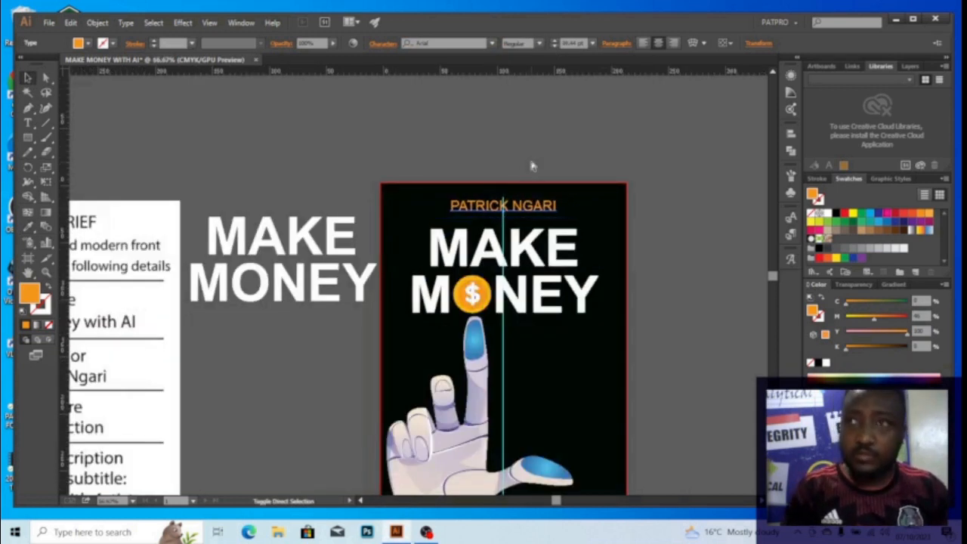
key("ctrl+shift+comma")
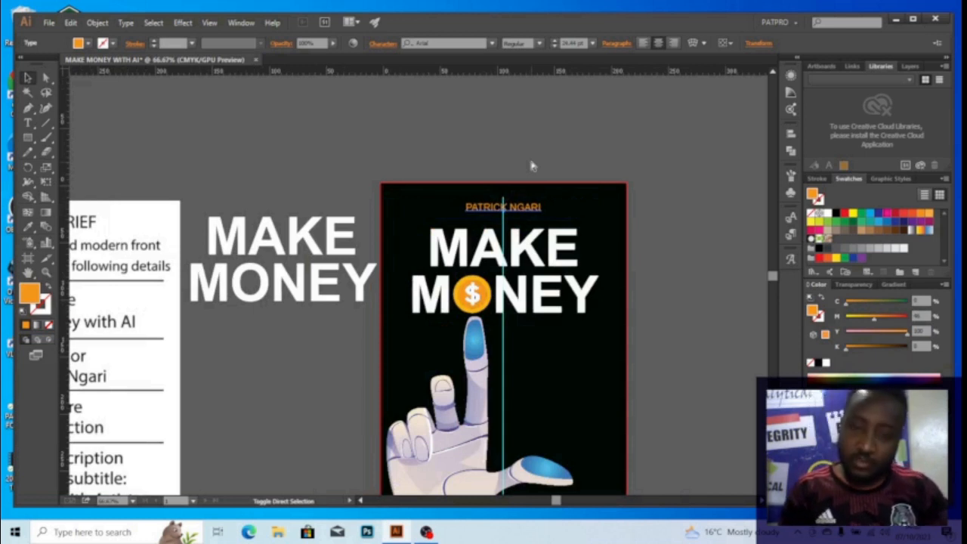
key("Escape")
key("ctrl+shift+a")
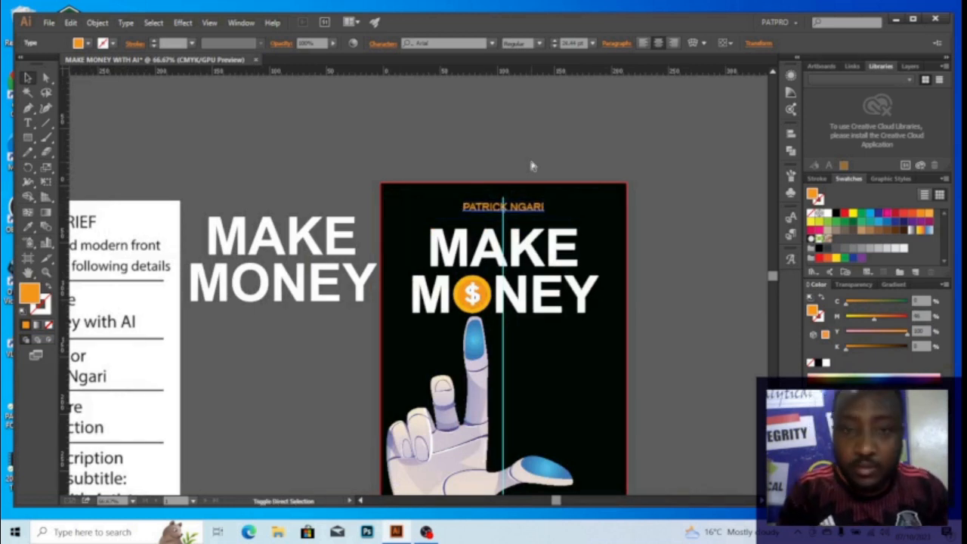
key("ctrl+z")
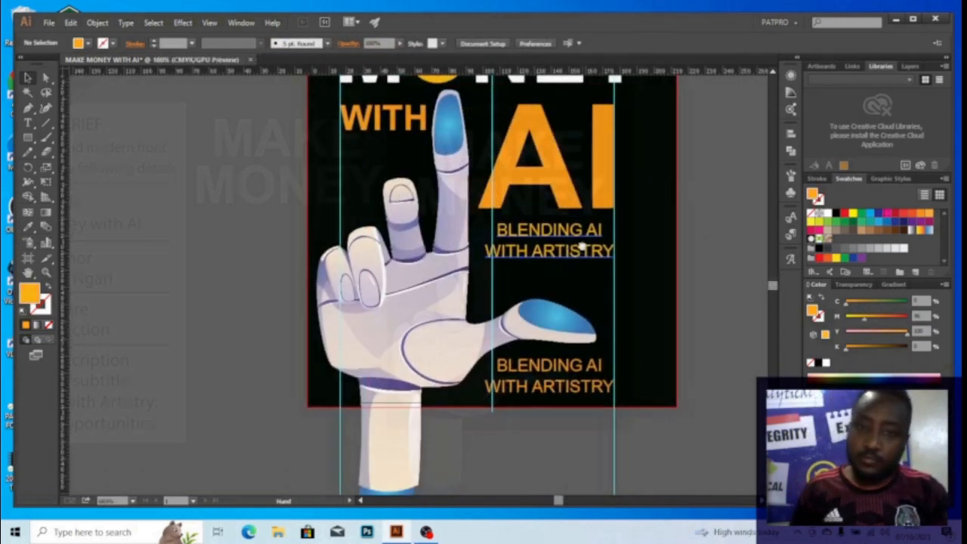
scroll(555, 217, "up", 2)
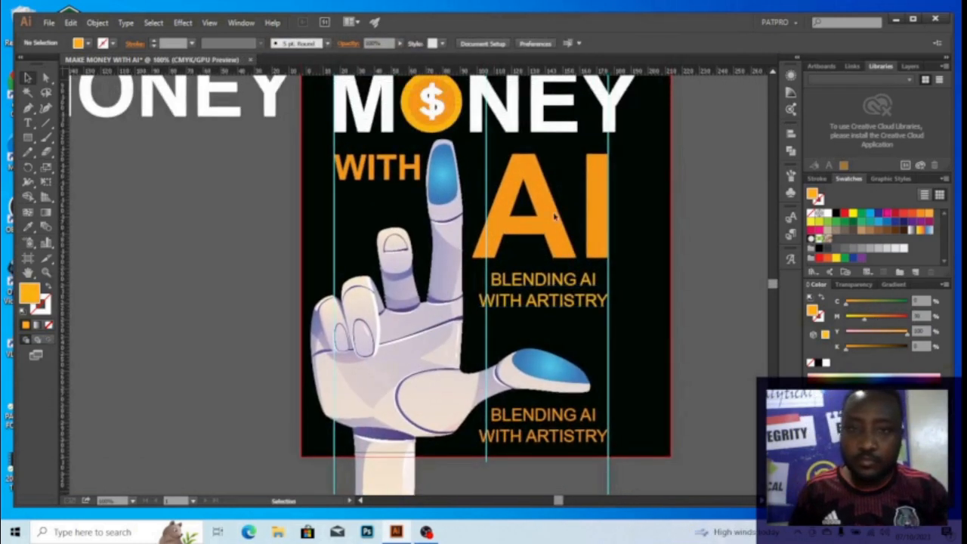
Nudge the upper BLENDING AI WITH ARTISTRY subtitle slightly down
key("a")
key("v")
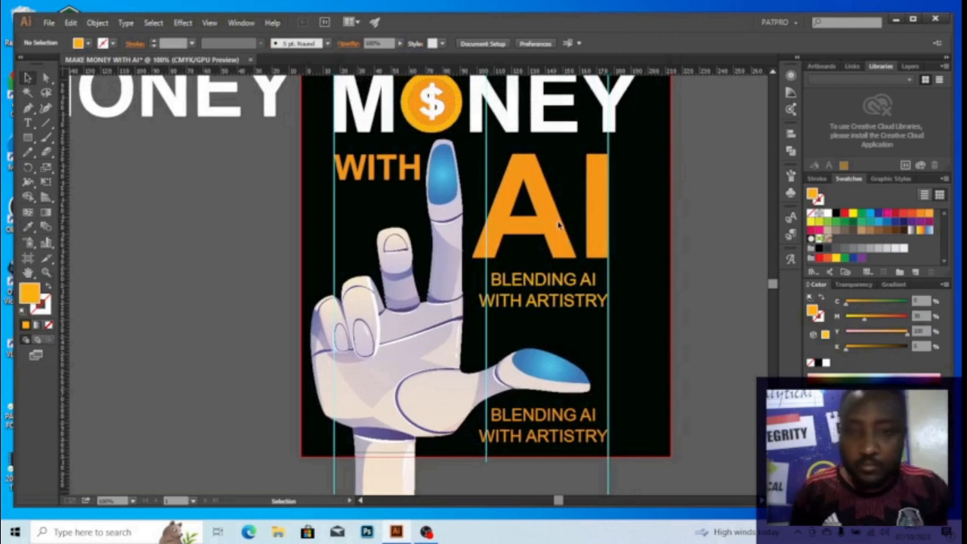
left_click(582, 283)
left_click_drag(582, 283, 601, 290)
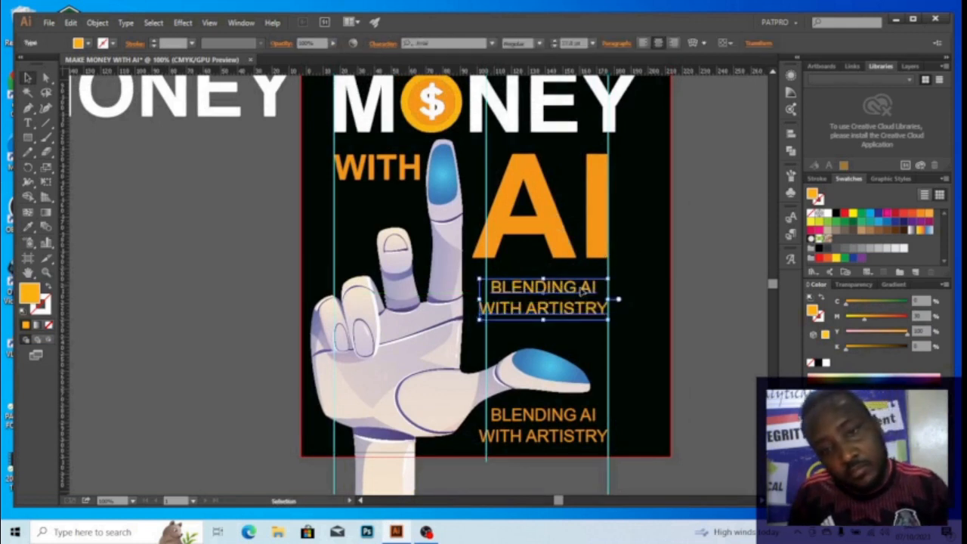
left_click(728, 303)
left_click_drag(646, 317, 597, 255)
Replace the lower subtitle copy's text with 'Profitable Opportunities'
left_click(494, 353)
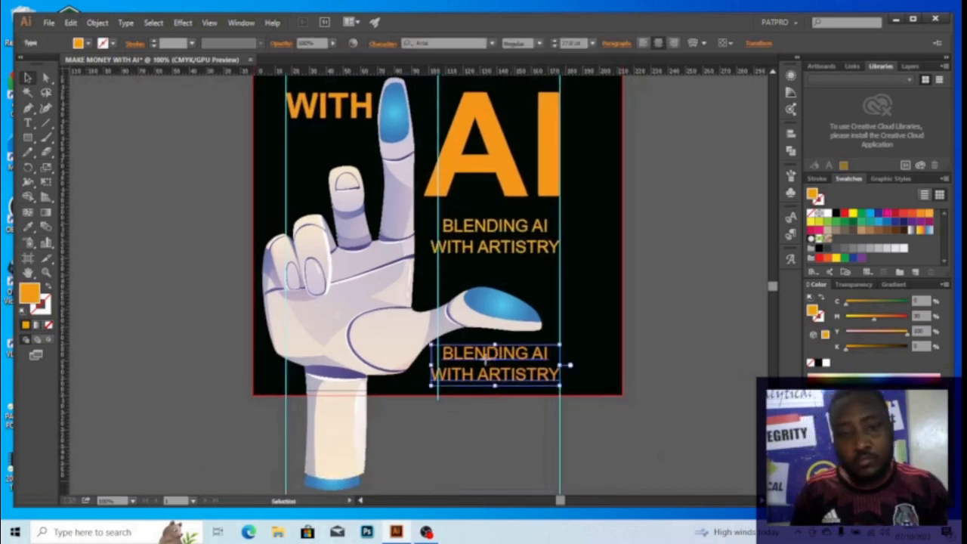
double_click(492, 353)
key("ctrl+a")
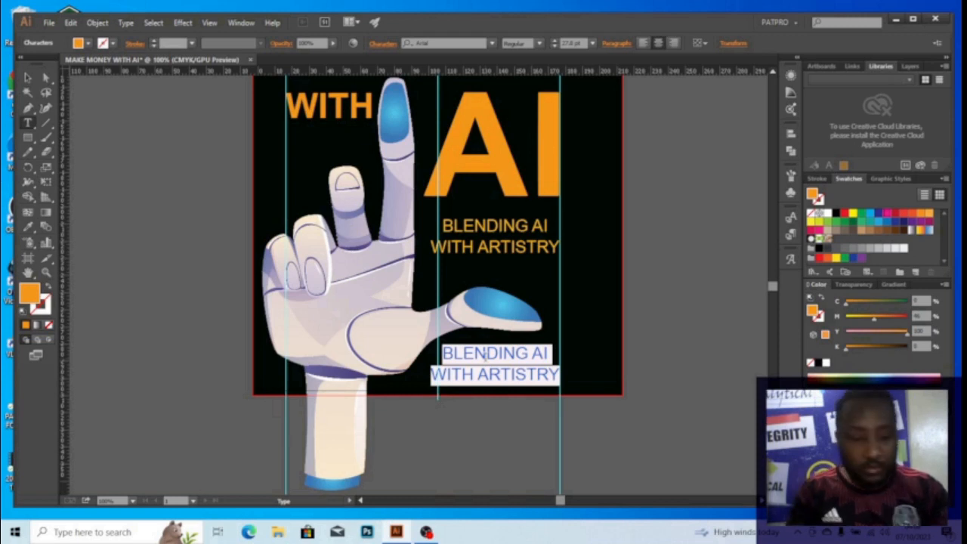
type("Prof")
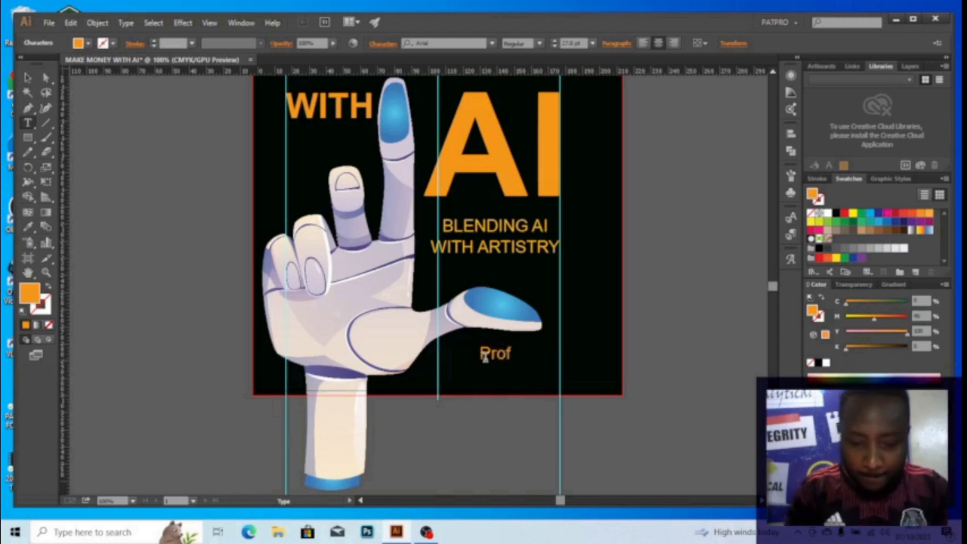
type("itable ")
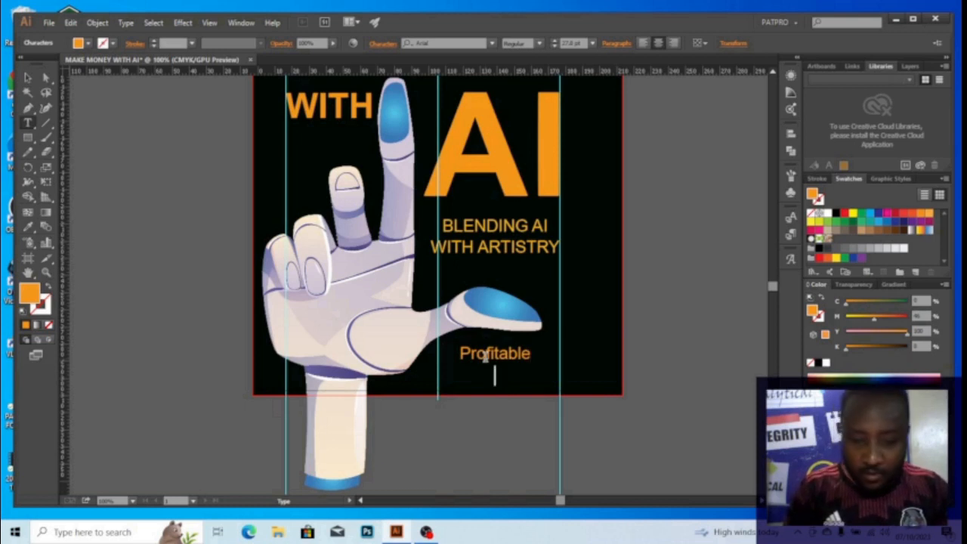
type("Oppror")
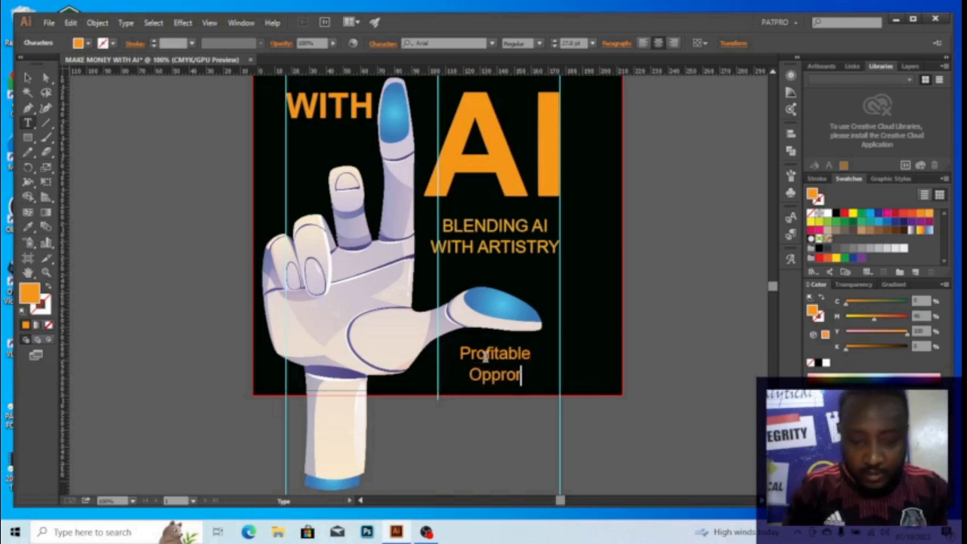
key("BackSpace")
key("BackSpace")
key("BackSpace")
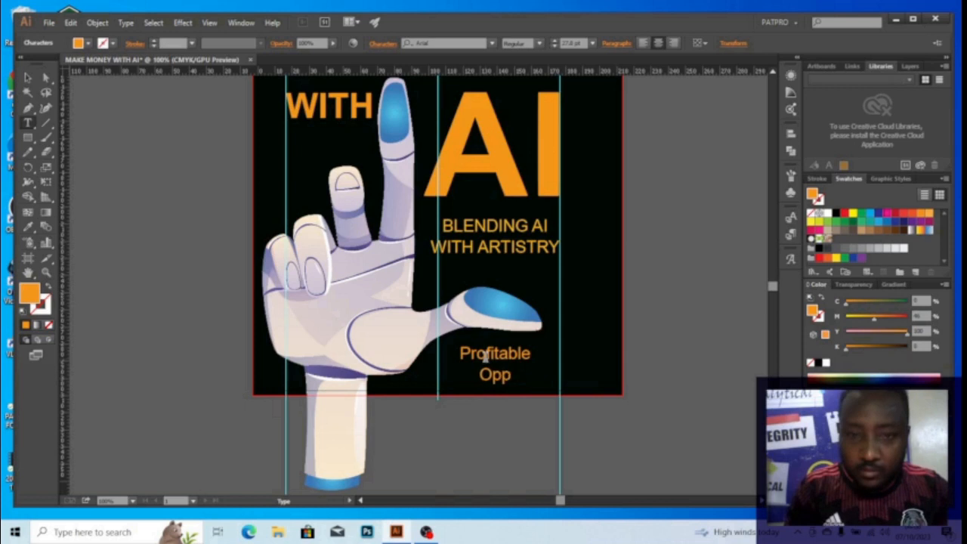
type("ortu")
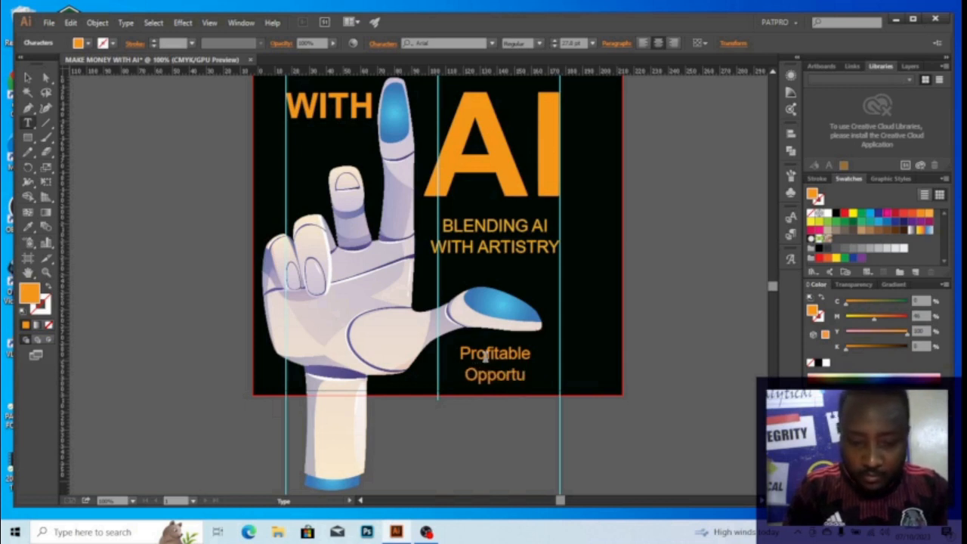
type("nities")
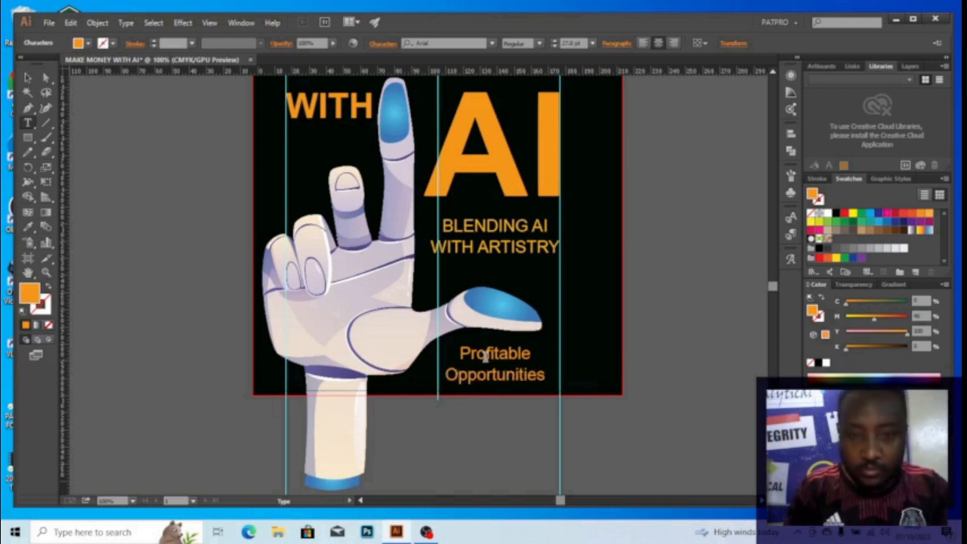
key("Escape")
key("space")
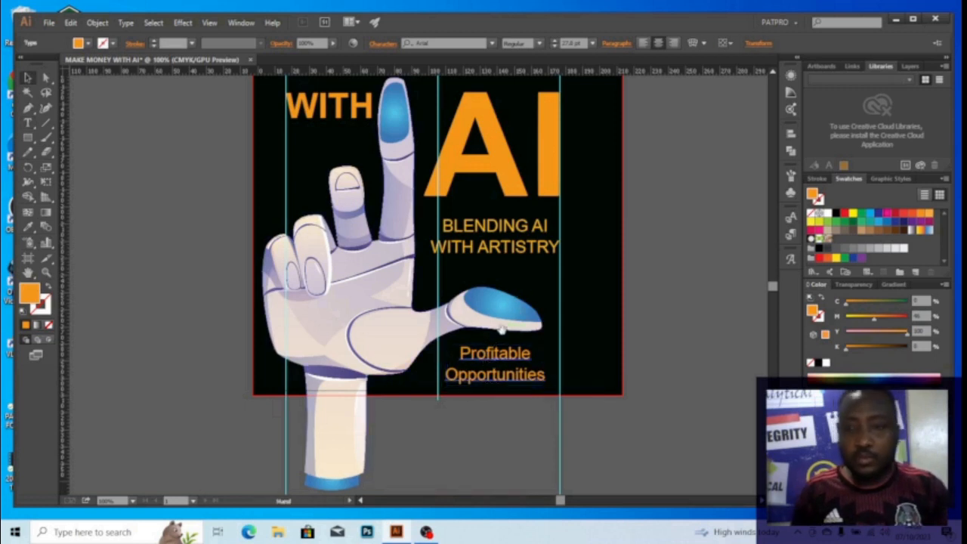
Scale the Profitable Opportunities text out to the right guide and move it up slightly
left_click_drag(503, 331, 527, 284)
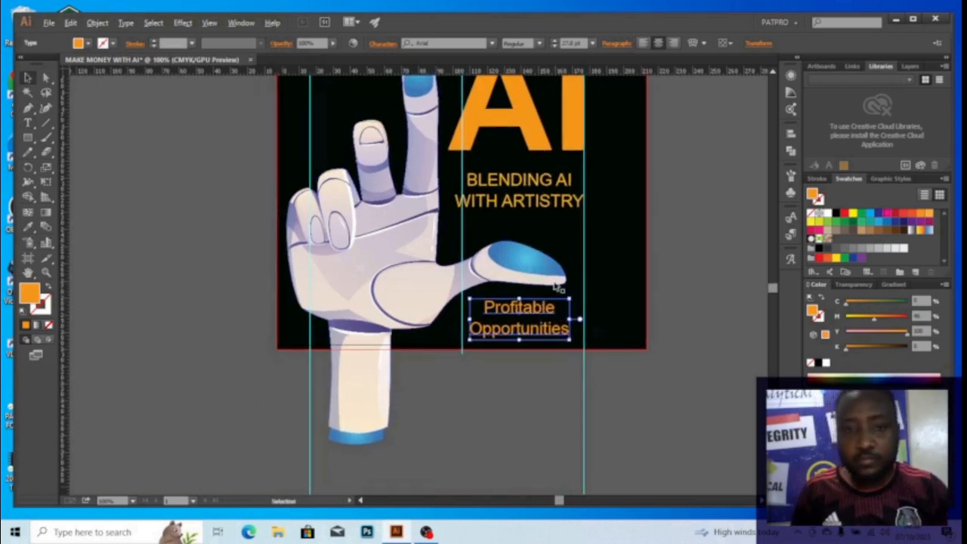
scroll(557, 285, "down", 1)
key("space")
left_click_drag(549, 267, 495, 359)
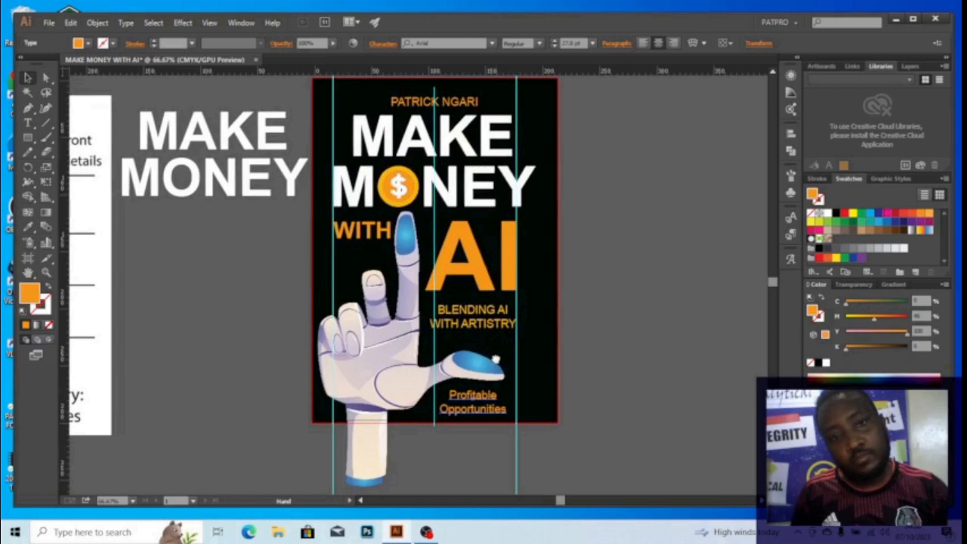
left_click_drag(496, 359, 497, 216)
left_click(491, 263)
scroll(499, 276, "up", 2)
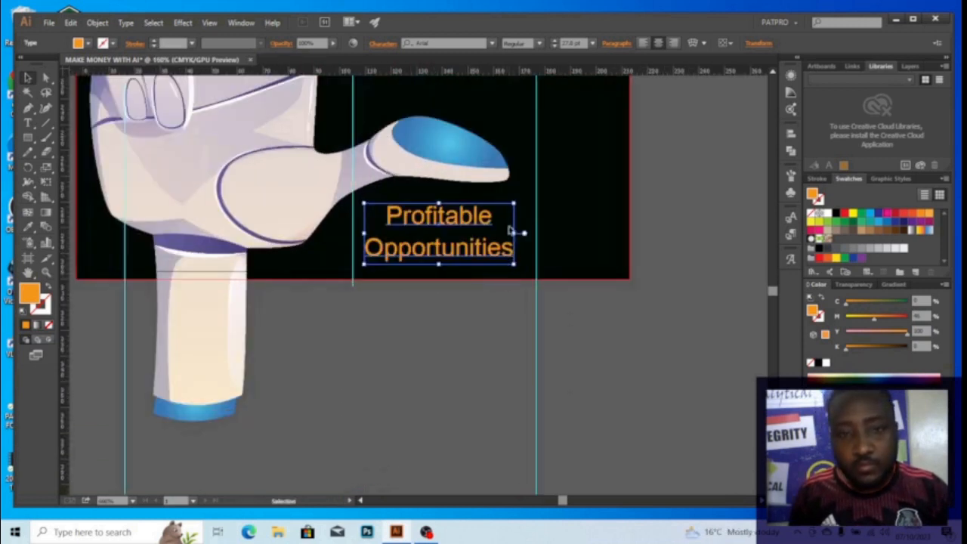
left_click_drag(514, 265, 544, 276)
left_click_drag(451, 220, 451, 211)
Tighten the subtitle's line spacing with Alt+Up and shift the block slightly down
scroll(551, 222, "down", 3)
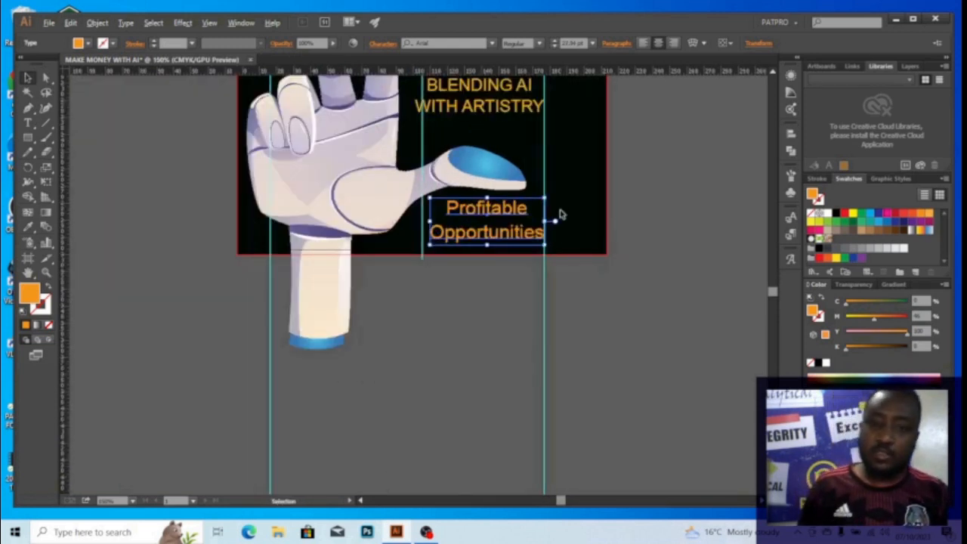
scroll(544, 207, "down", 1)
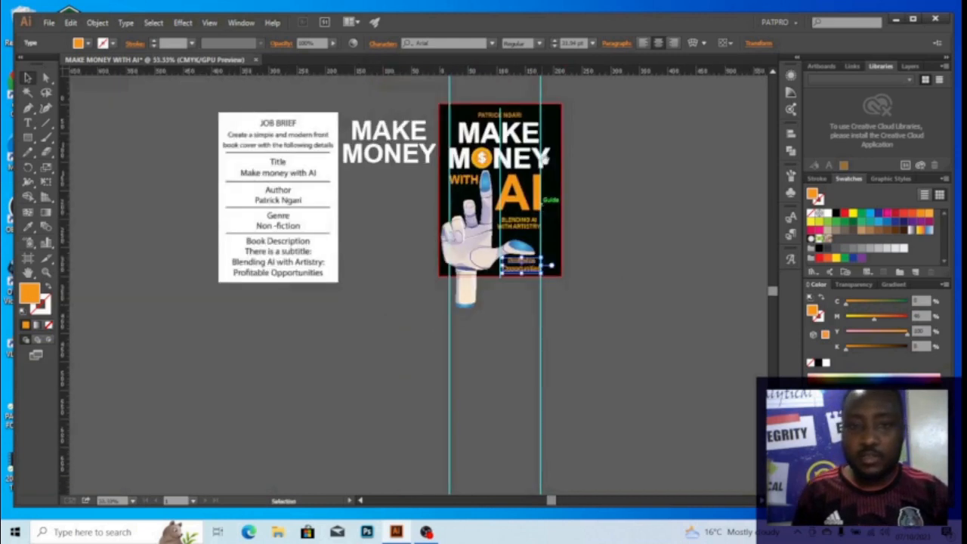
scroll(527, 306, "up", 2)
scroll(526, 305, "up", 4)
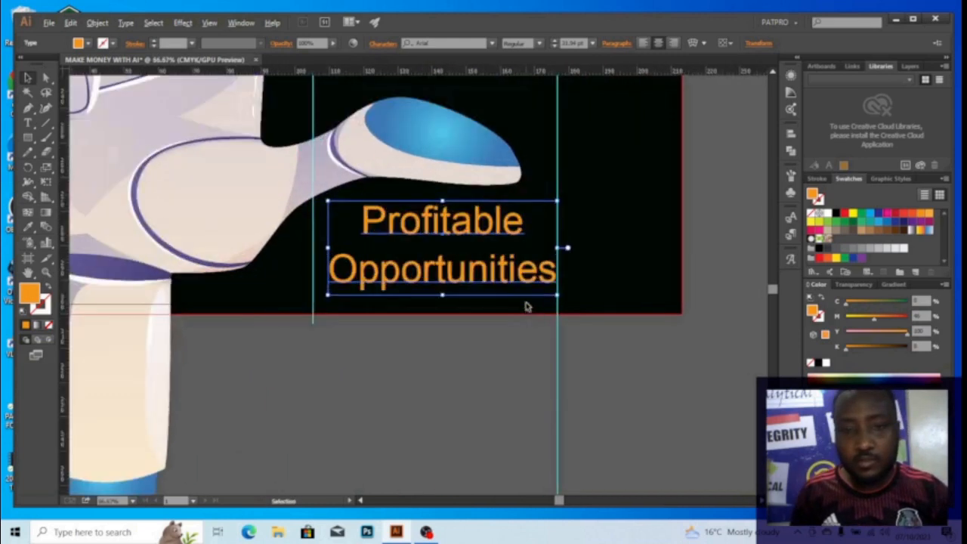
key("alt+Up")
key("alt+Up")
key("alt+Up")
key("alt+Up")
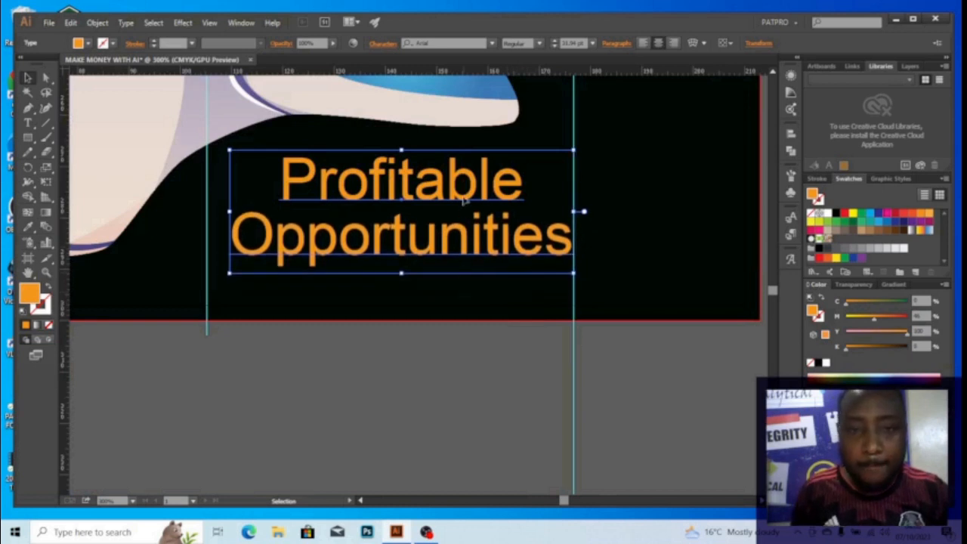
left_click_drag(463, 193, 462, 206)
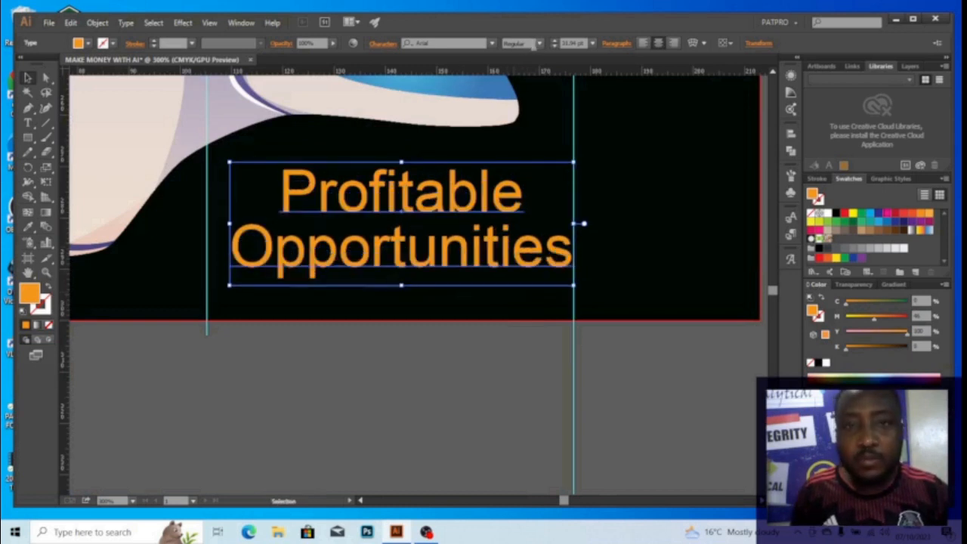
Set the Profitable Opportunities subtitle to Bold and snap its right edge to the vertical guide
left_click(542, 45)
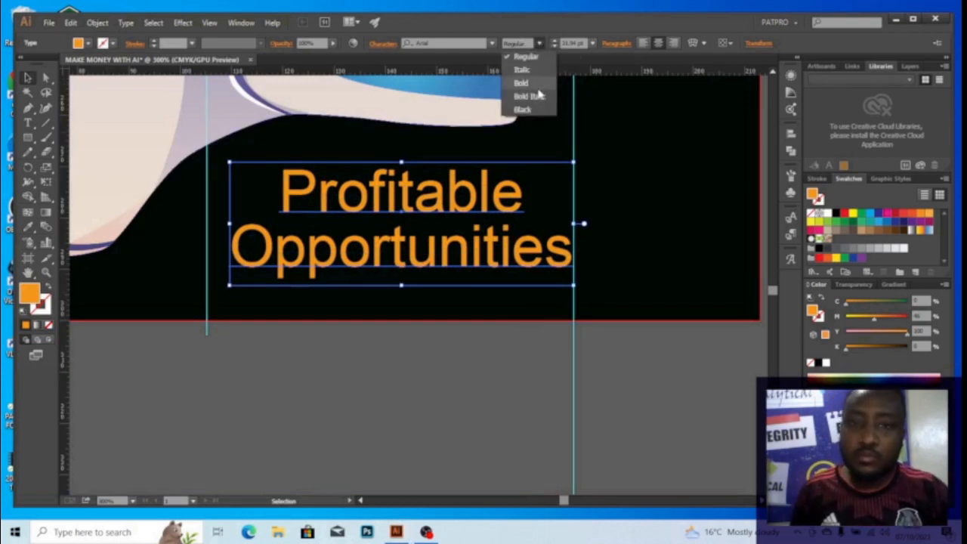
left_click(539, 85)
scroll(540, 121, "down", 2)
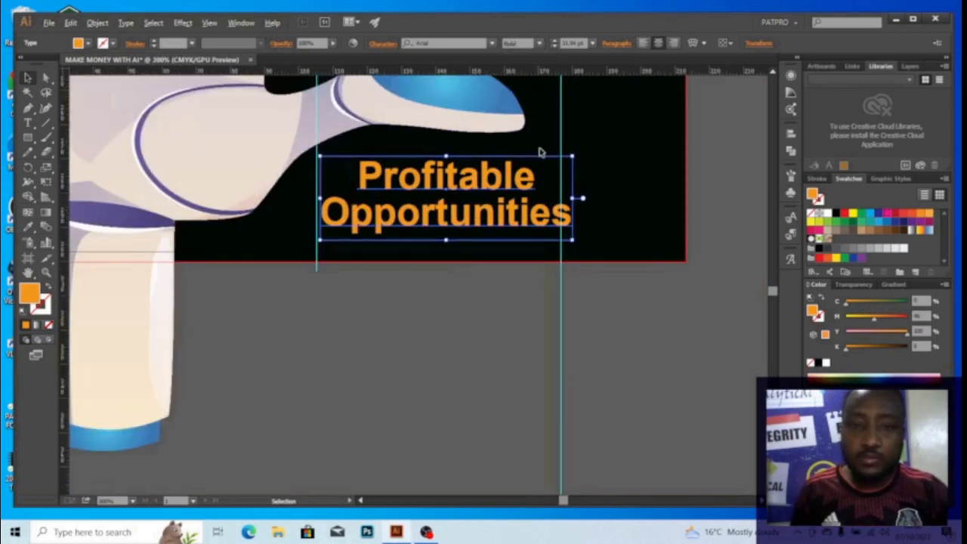
left_click_drag(528, 204, 552, 202)
Deselect the subtitle and hide the guides and bleed outline with Ctrl+;
left_click(618, 313)
scroll(604, 269, "down", 3)
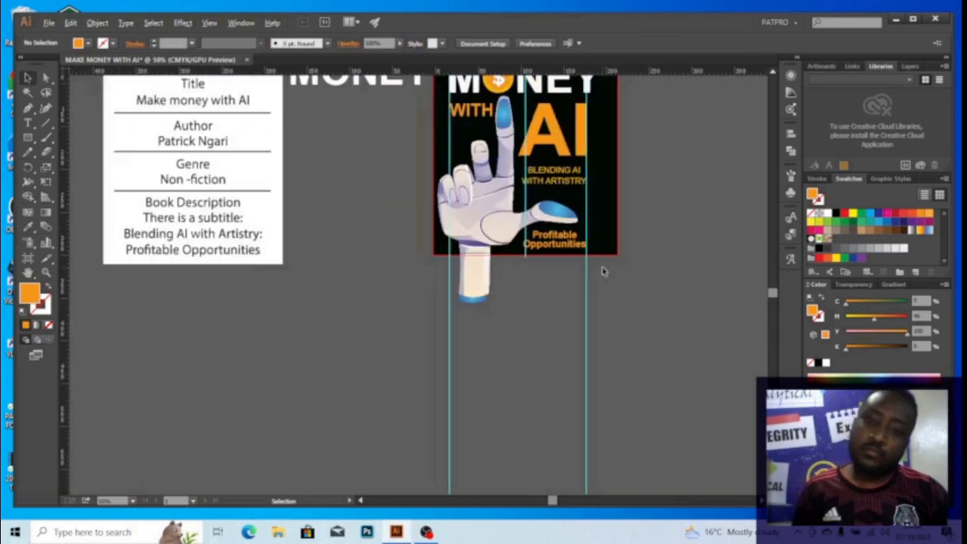
left_click_drag(561, 235, 546, 297)
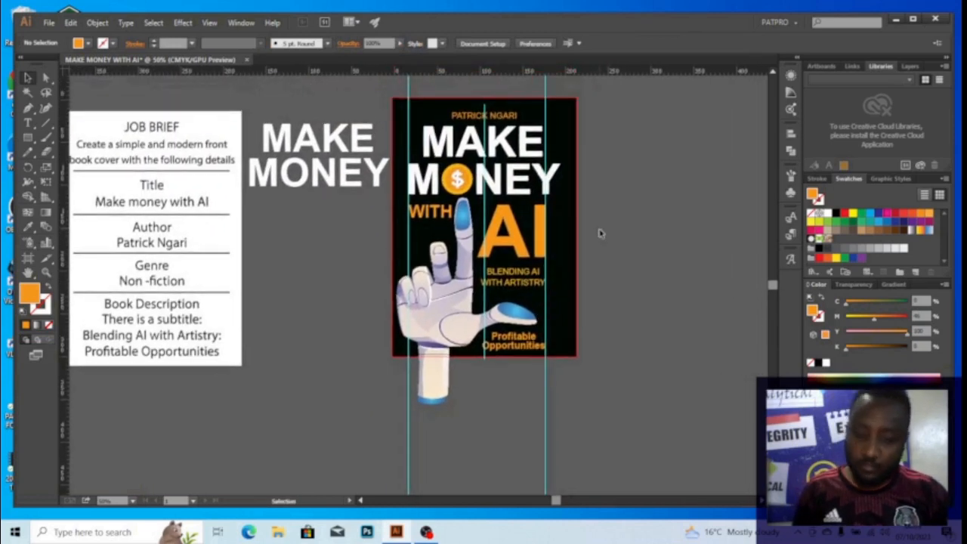
key("ctrl+semicolon")
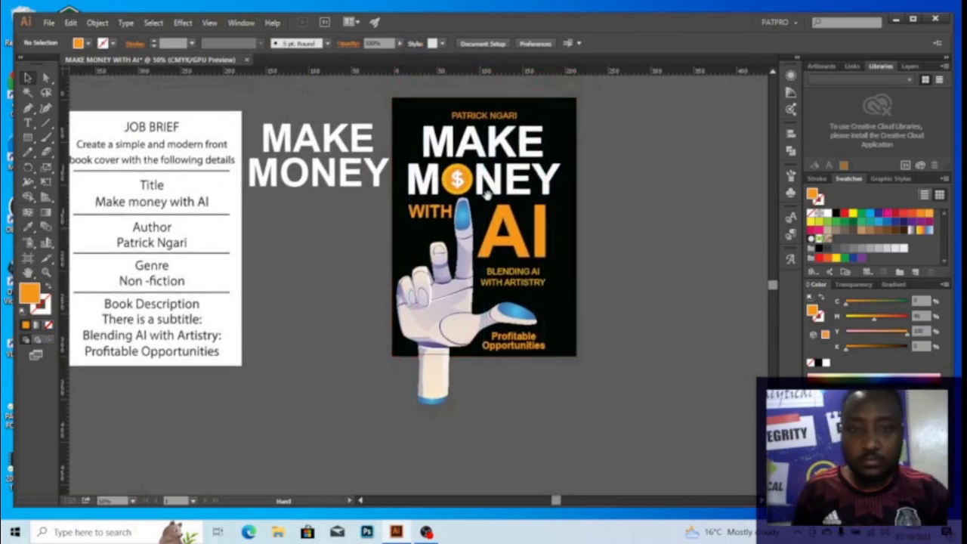
Zoom and pan around the cover to inspect the robot hand and finished layout
left_click_drag(487, 196, 474, 164)
scroll(452, 221, "up", 1)
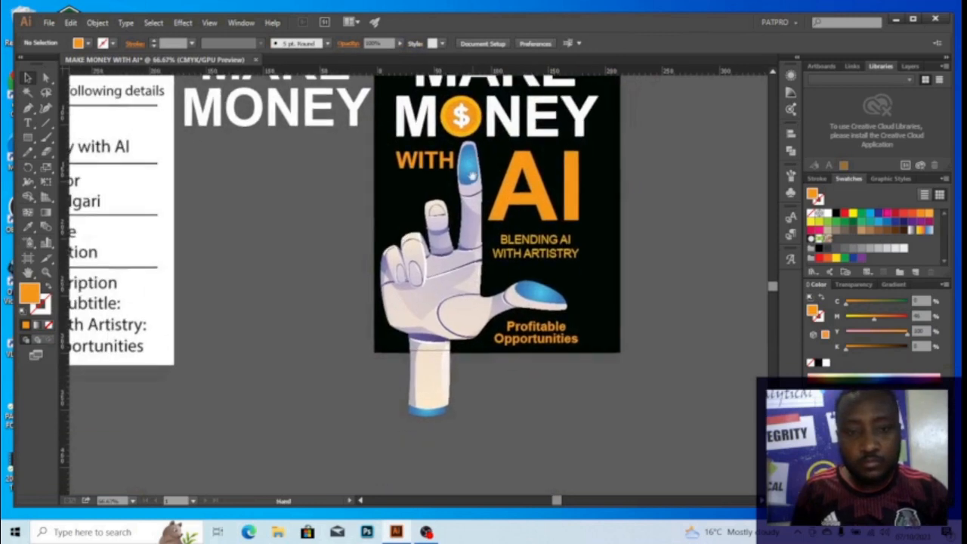
left_click(435, 268)
scroll(435, 268, "down", 1)
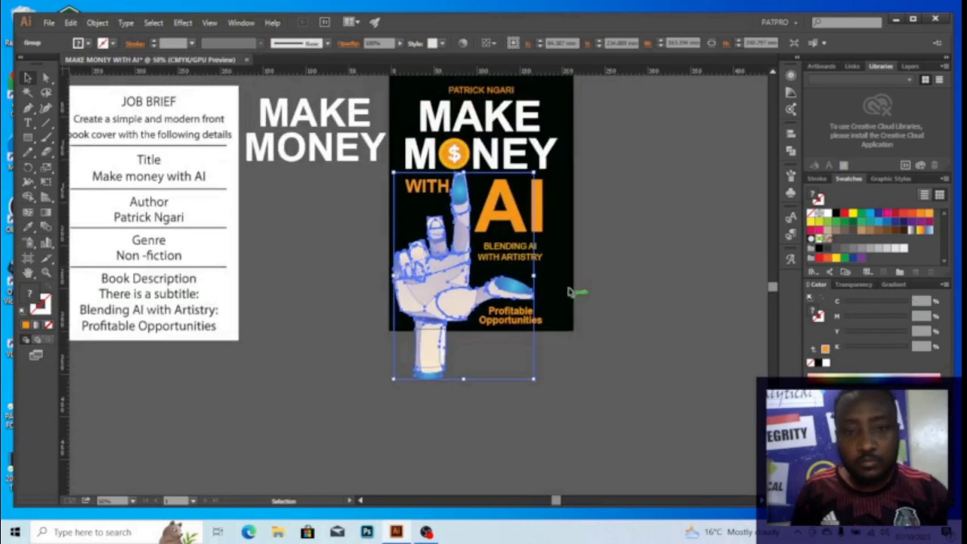
left_click(595, 267)
scroll(429, 284, "up", 3)
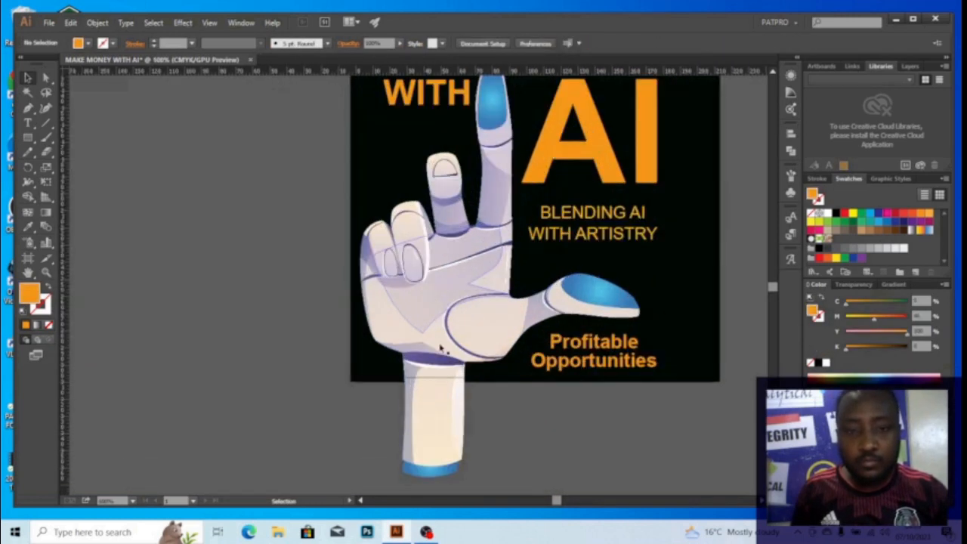
scroll(406, 282, "down", 3)
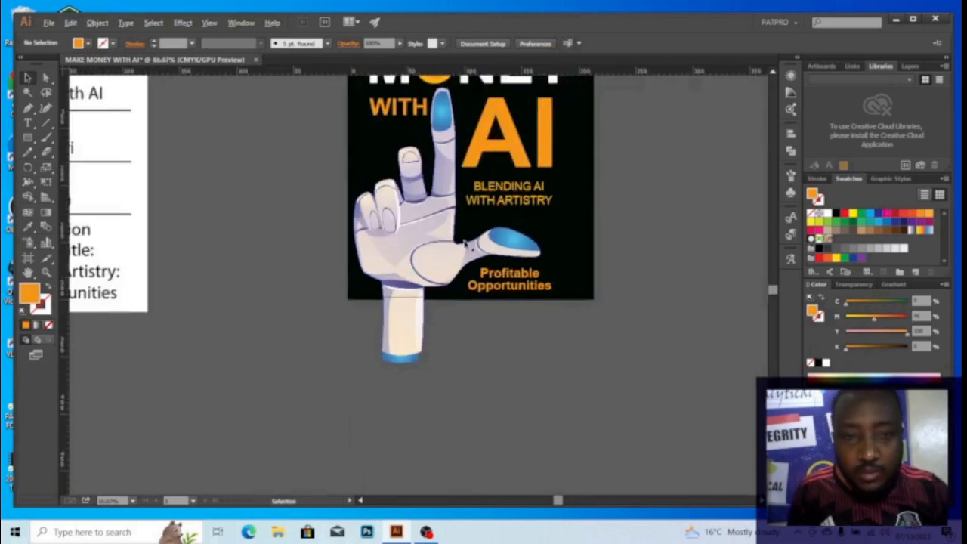
scroll(434, 329, "up", 1)
left_click_drag(439, 334, 431, 327)
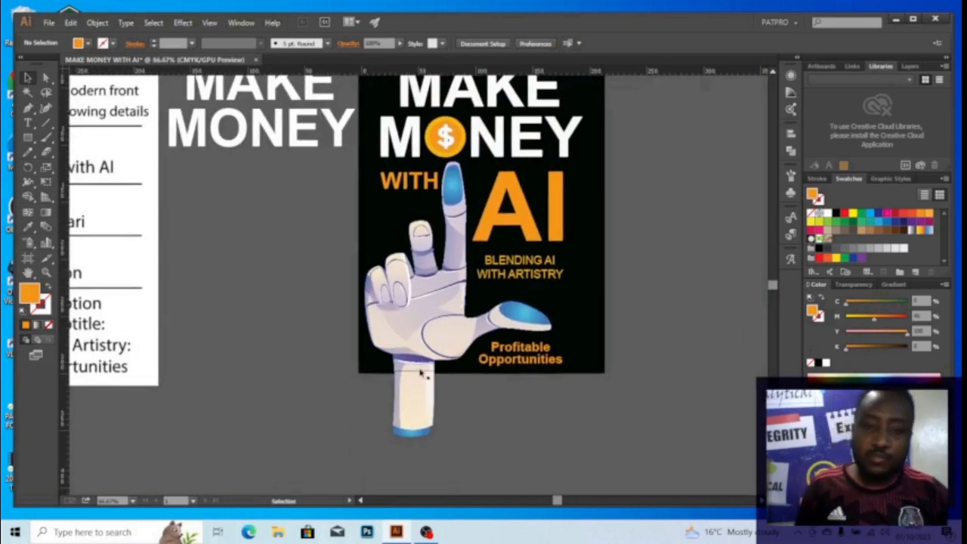
scroll(450, 355, "down", 1)
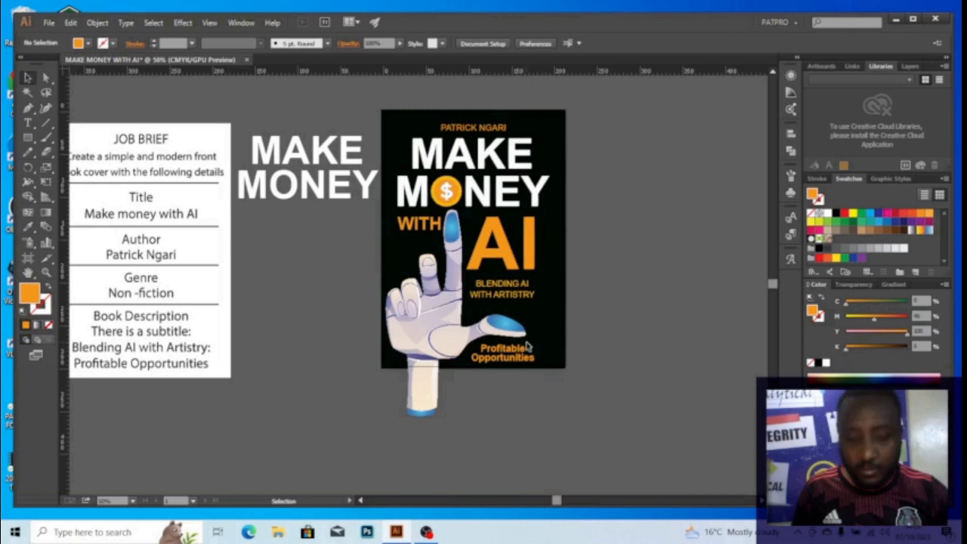
key("m")
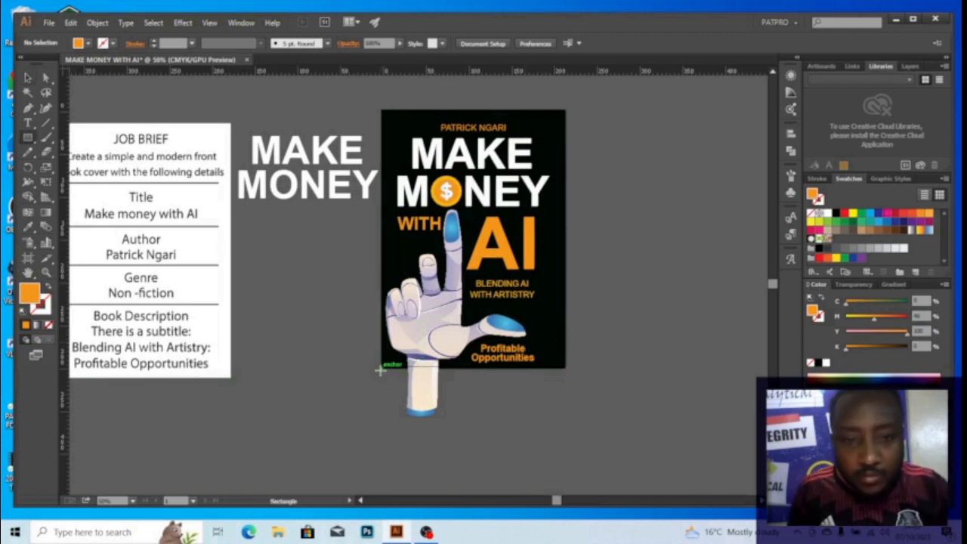
Draw a rectangle over the cover's lower area and make it a clipping mask for the robot hand
left_click_drag(380, 368, 535, 204)
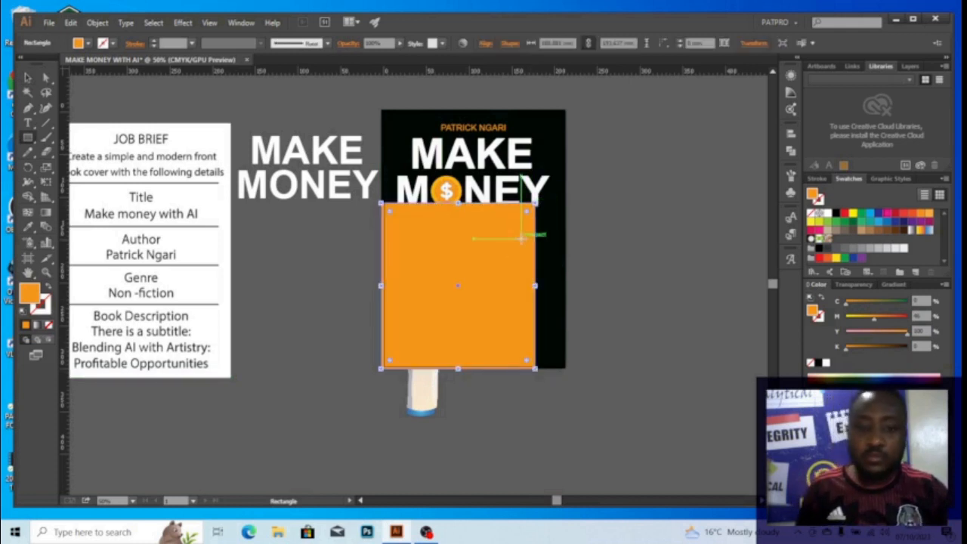
key("v")
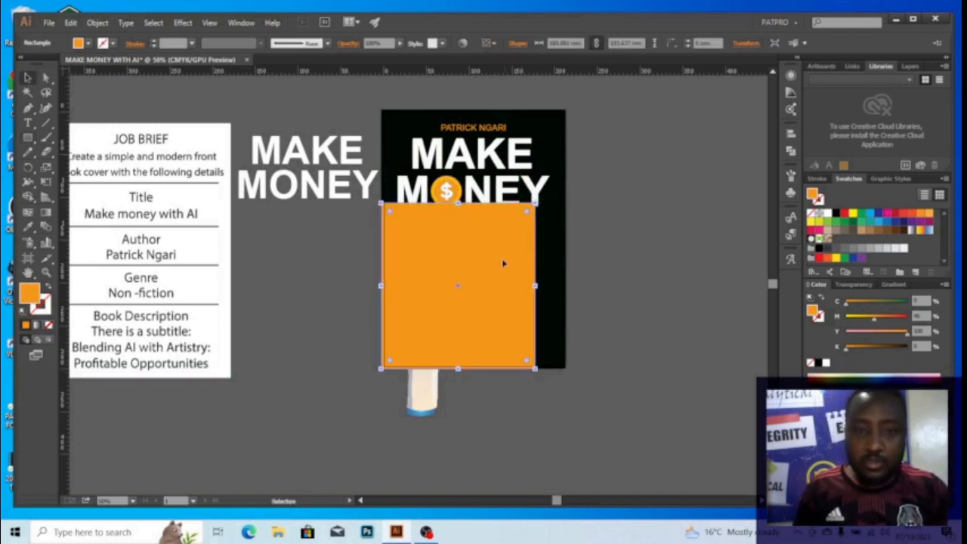
left_click(430, 406)
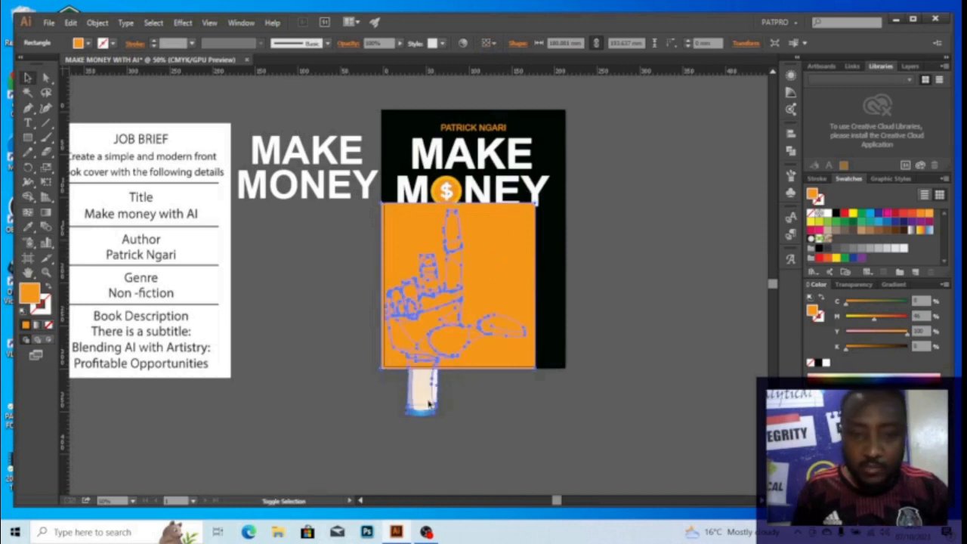
key("a")
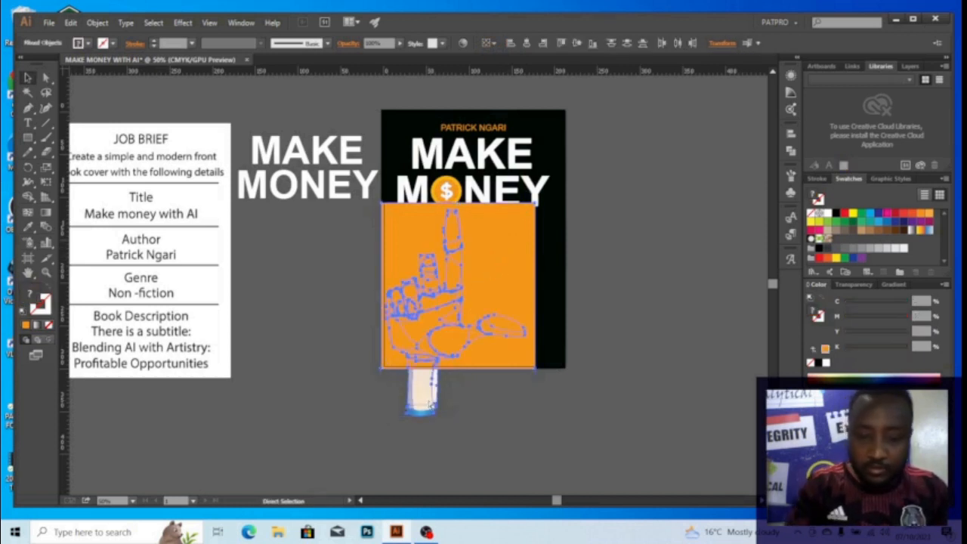
key("ctrl+7")
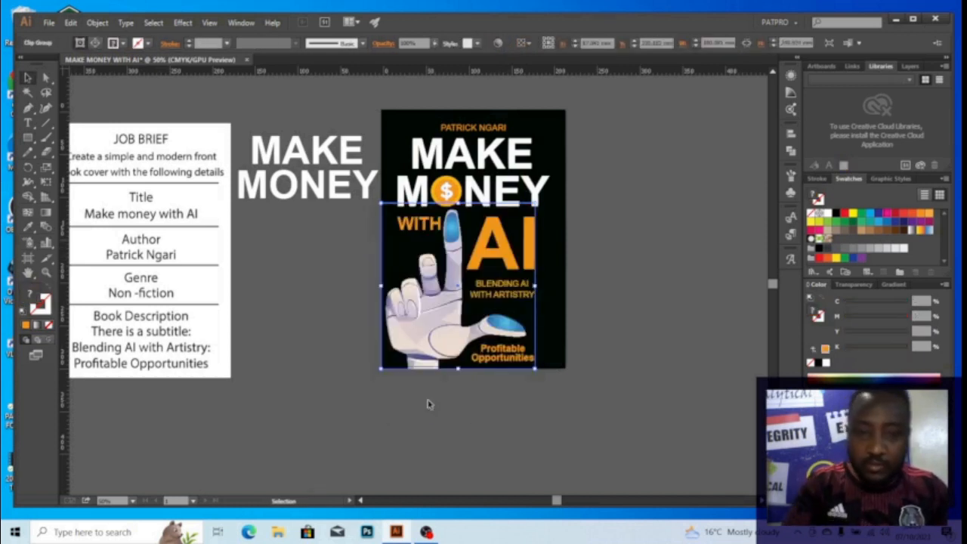
left_click(605, 251)
left_click_drag(339, 223, 443, 222)
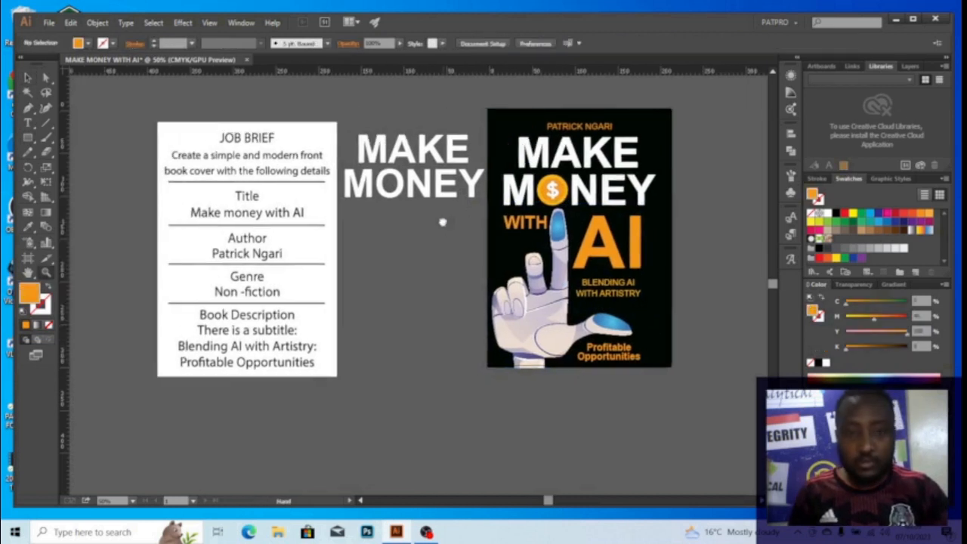
Delete the job brief box and the spare MAKE MONEY text
key("v")
left_click(441, 178)
left_click(302, 157, "shift")
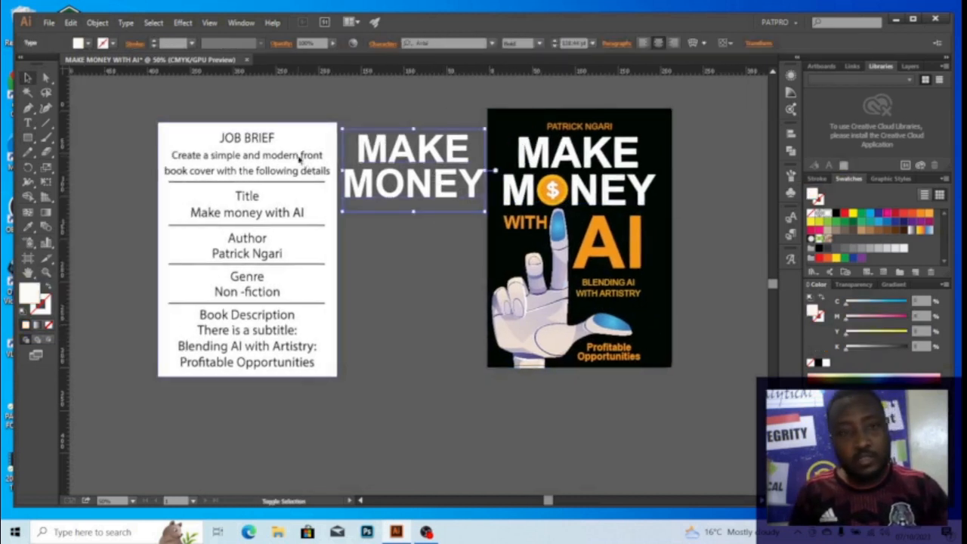
key("Delete")
Hide the panels, zoom around to preview the finished cover, then switch to OBS Studio
key("Tab")
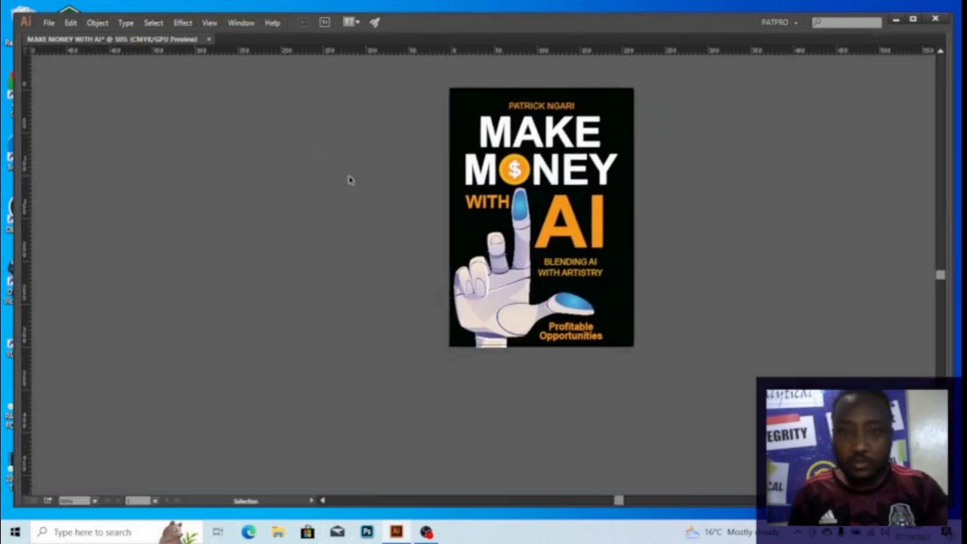
left_click_drag(425, 80, 624, 310)
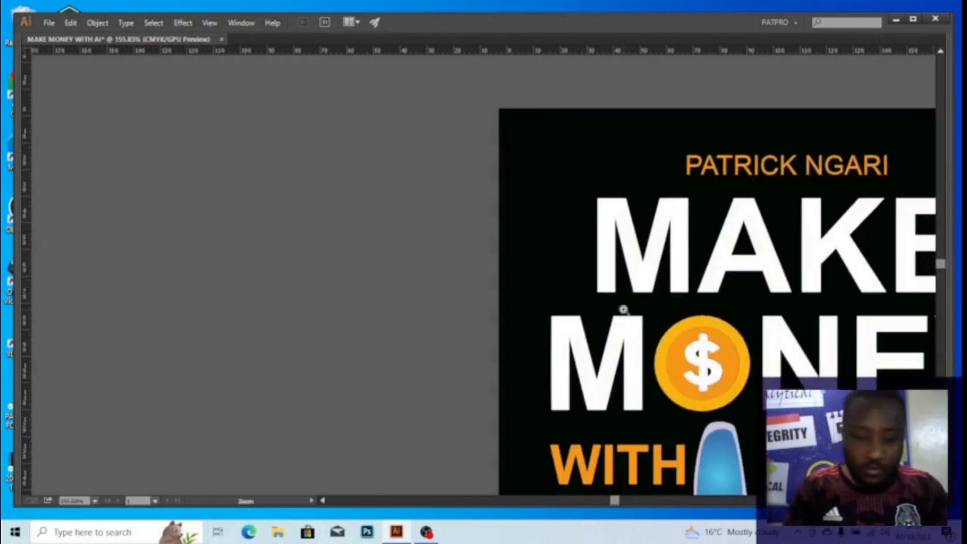
key("ctrl+0")
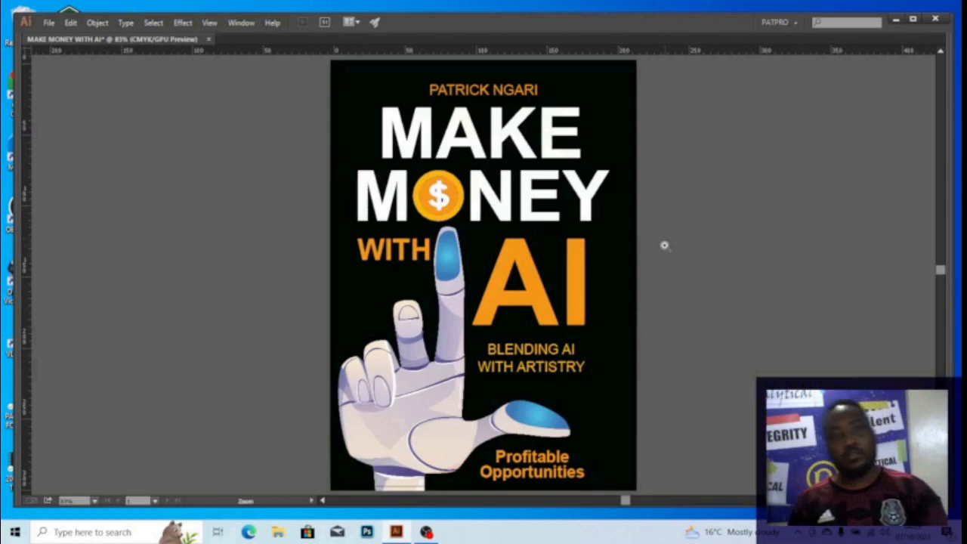
left_click(624, 232, "alt")
left_click_drag(613, 253, 601, 242)
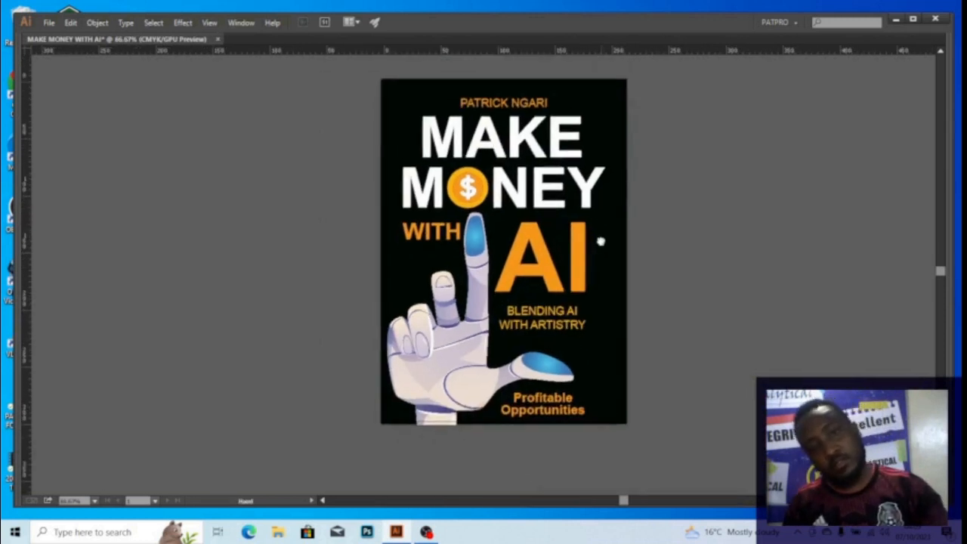
left_click(597, 239)
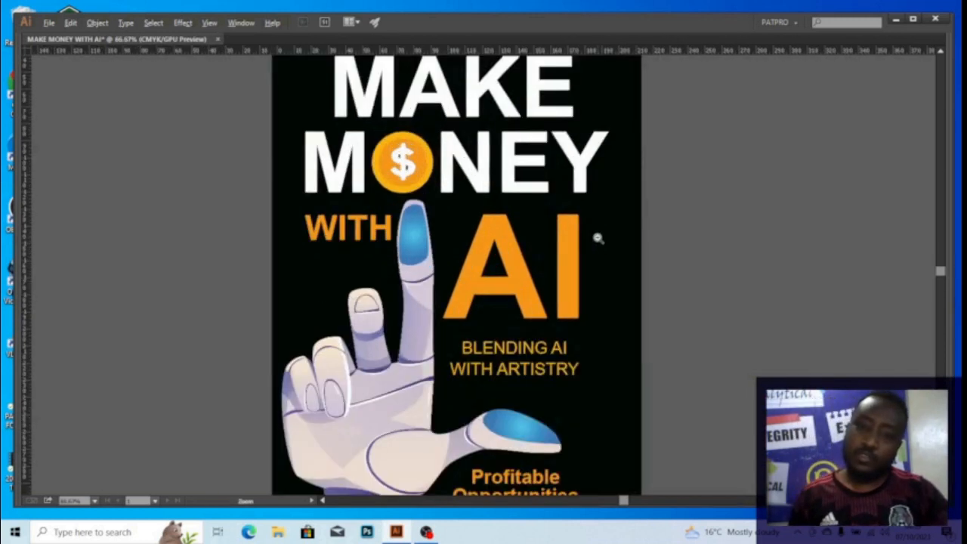
left_click(598, 239, "alt")
left_click_drag(583, 217, 551, 224)
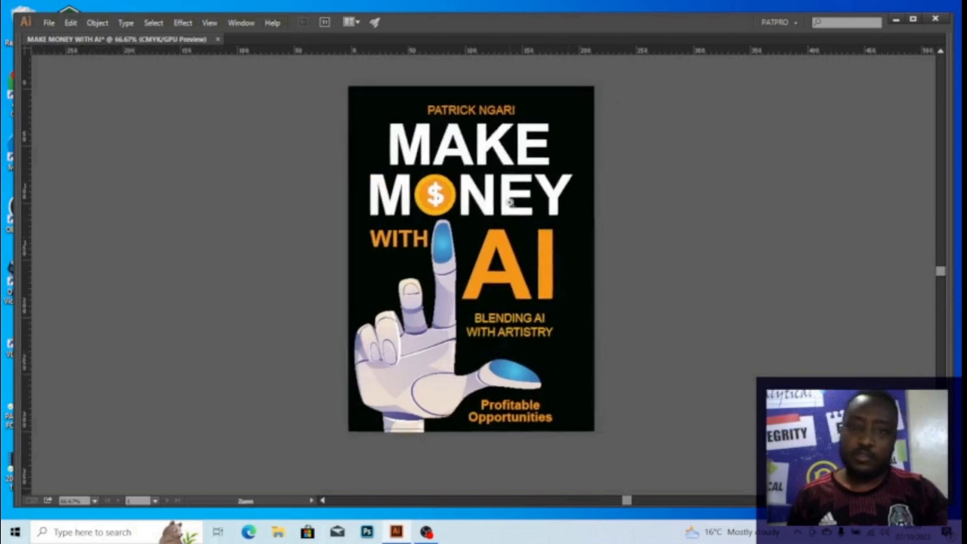
left_click_drag(475, 195, 422, 196)
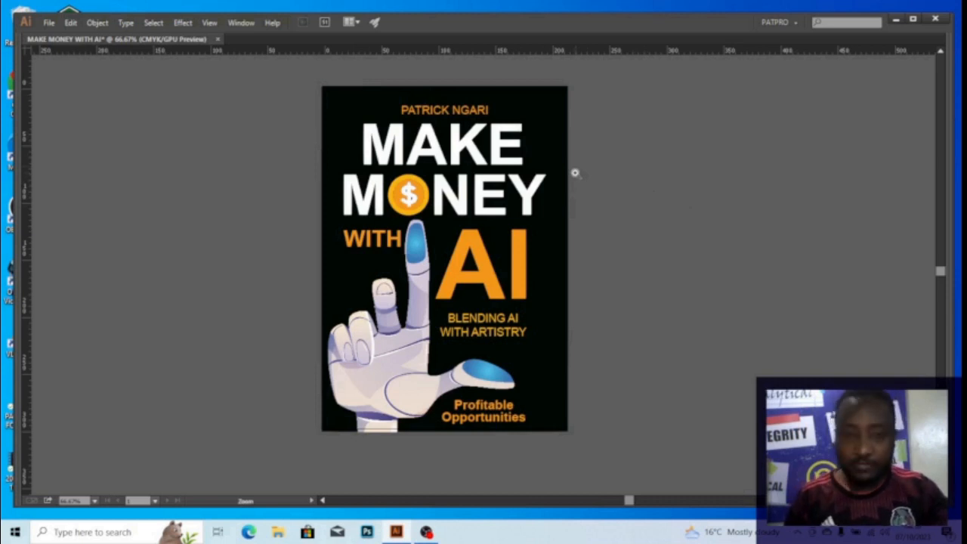
key("alt+Tab")
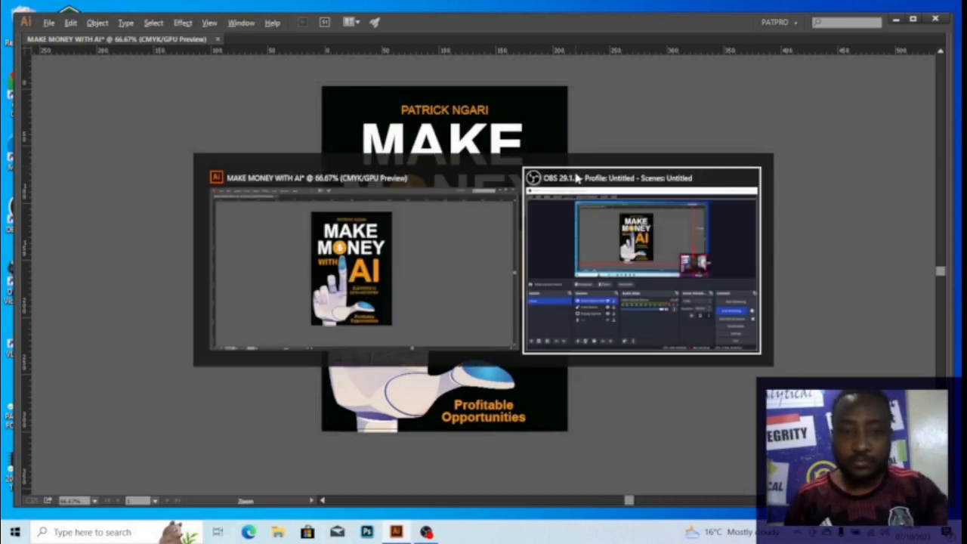